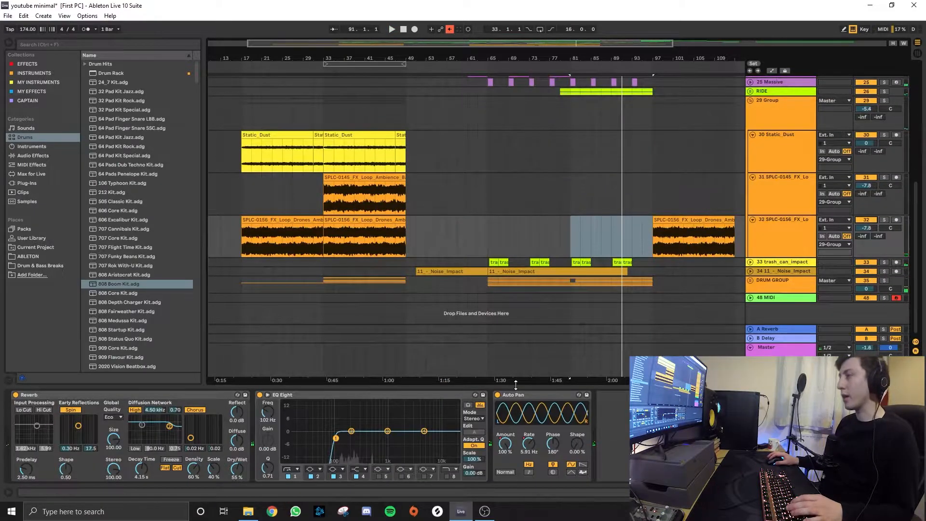
Hide the device view and collapse the 29 Group and MID BASS GROUP tracks in the arrangement
{"action": "double_click", "coordinate": [515, 385]}
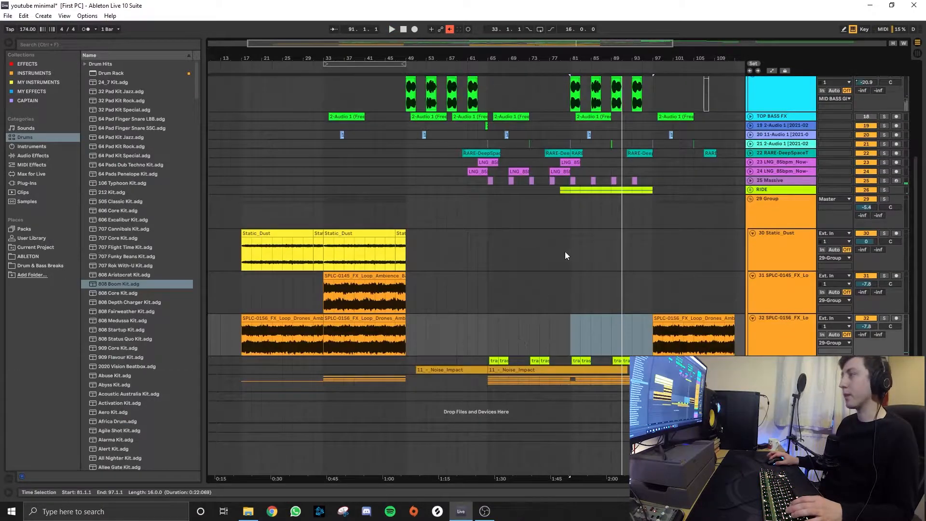
{"action": "scroll", "coordinate": [568, 239], "scroll_direction": "down", "scroll_amount": 3}
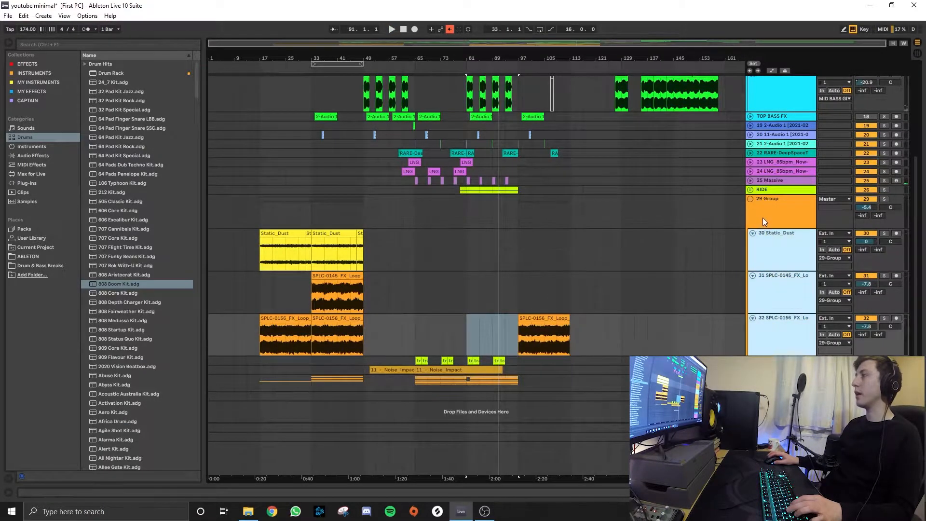
{"action": "left_click", "coordinate": [750, 199]}
{"action": "left_click", "coordinate": [750, 116]}
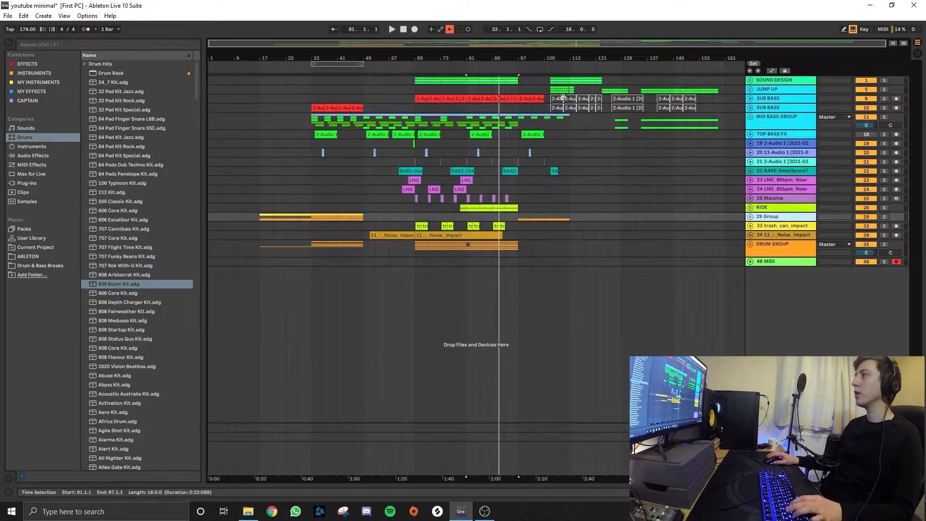
Unfold and solo the upper SUB BASS track and play its first clip near bar 65
{"action": "scroll", "coordinate": [404, 94], "scroll_direction": "up", "scroll_amount": 3}
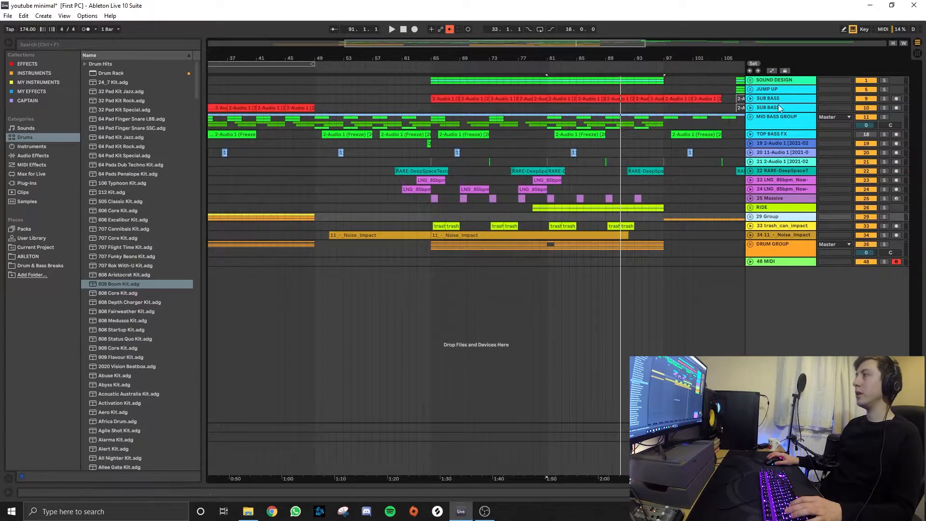
{"action": "left_click", "coordinate": [750, 99]}
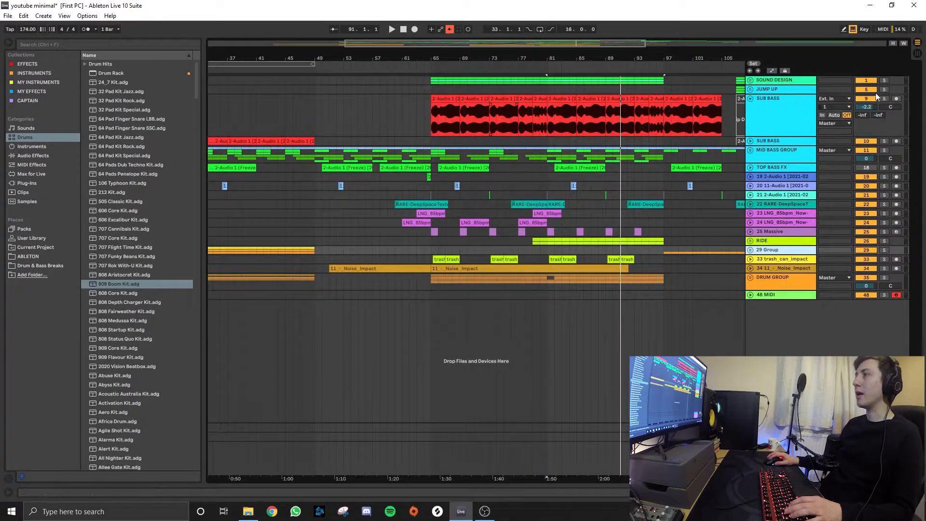
{"action": "left_click", "coordinate": [883, 99]}
{"action": "left_click", "coordinate": [441, 102]}
{"action": "key", "text": "space"}
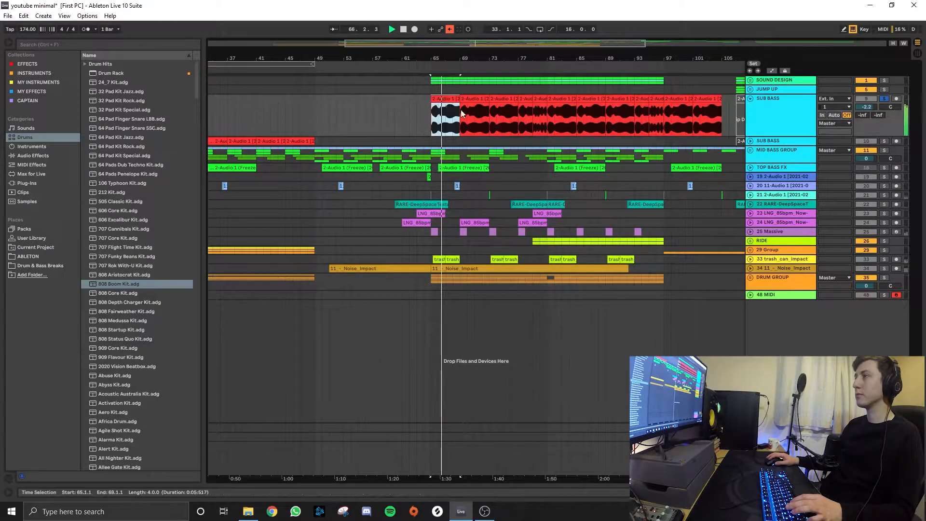
Show the SUB BASS track's device chain and audition the clip section from 66.1 to 66.3
{"action": "double_click", "coordinate": [783, 125]}
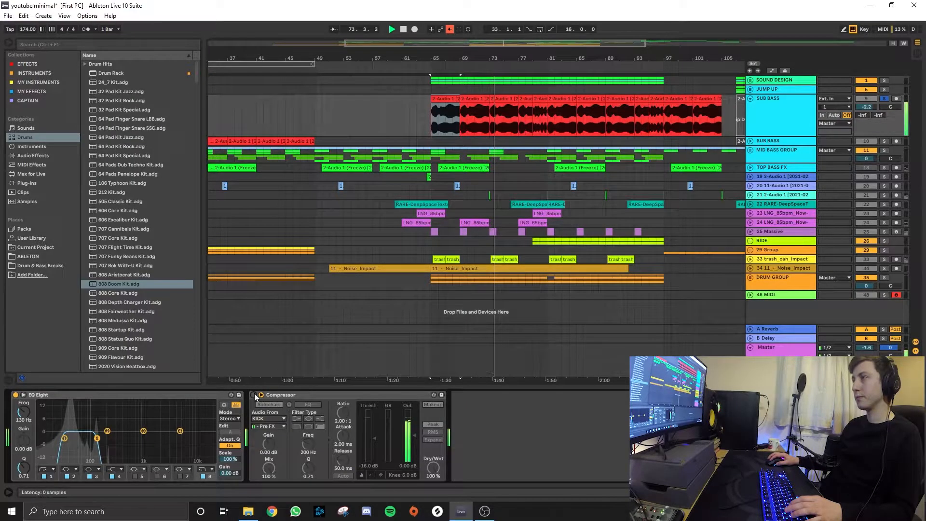
{"action": "key", "text": "space"}
{"action": "scroll", "coordinate": [443, 107], "scroll_direction": "up", "scroll_amount": 5}
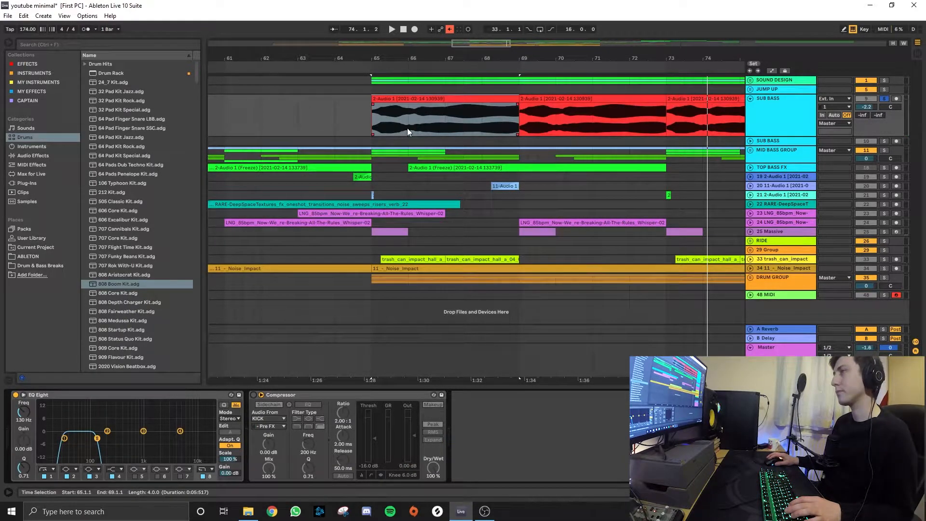
{"action": "left_click_drag", "start_coordinate": [408, 128], "coordinate": [428, 125]}
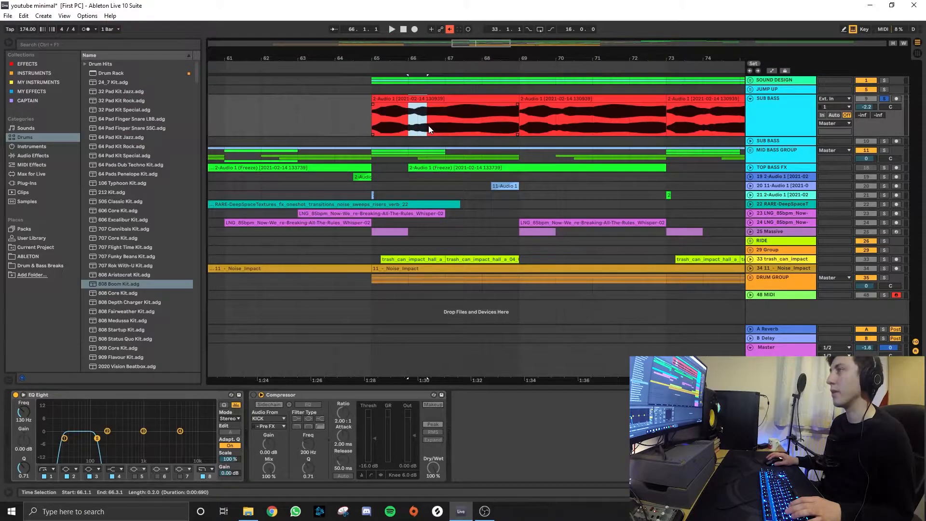
{"action": "key", "text": "space"}
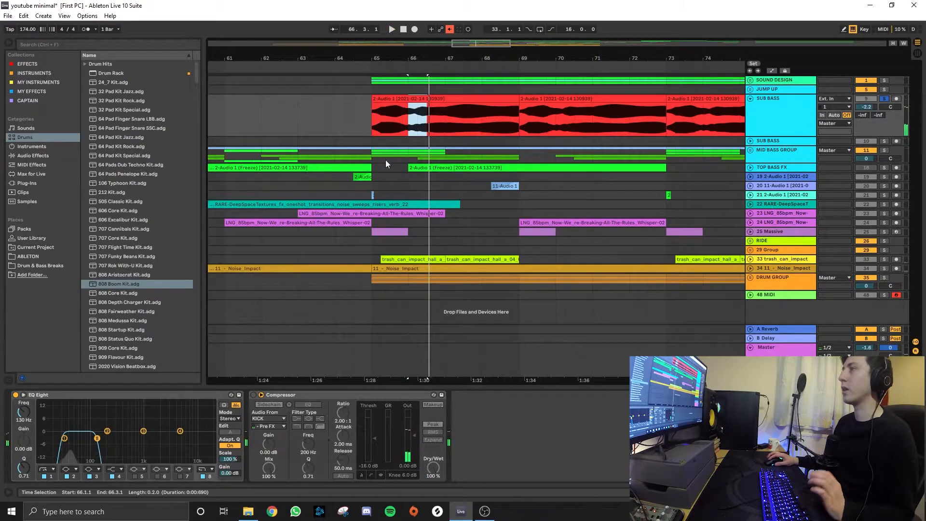
Unsolo the SUB BASS track and play the full arrangement from bar 65
{"action": "left_click", "coordinate": [883, 98]}
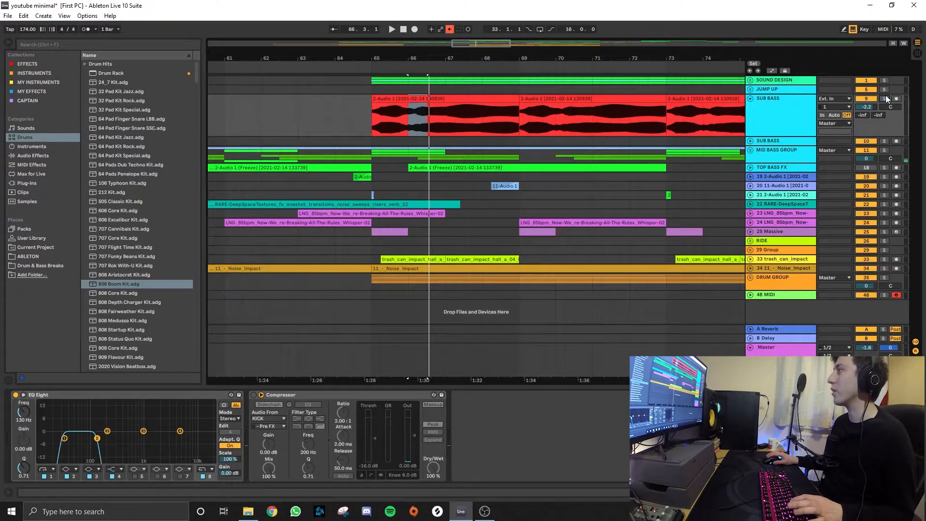
{"action": "left_click", "coordinate": [369, 110]}
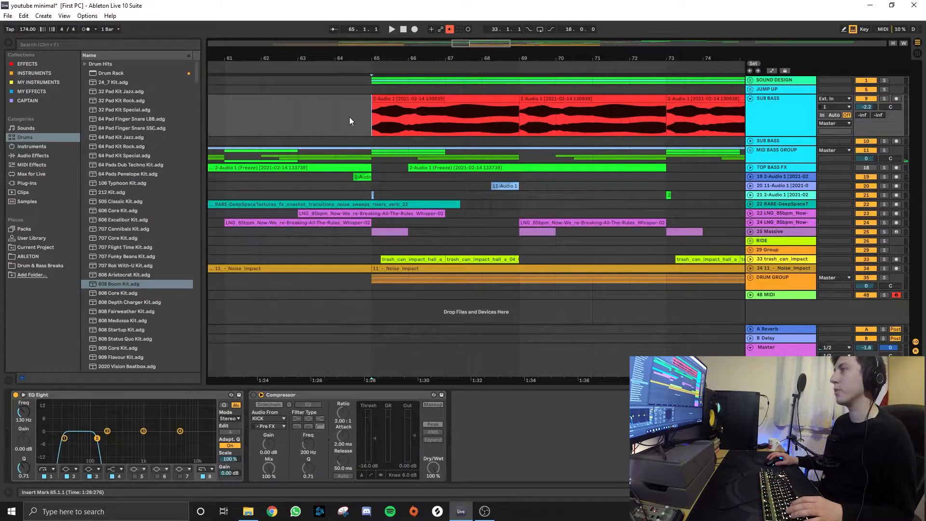
{"action": "key", "text": "space"}
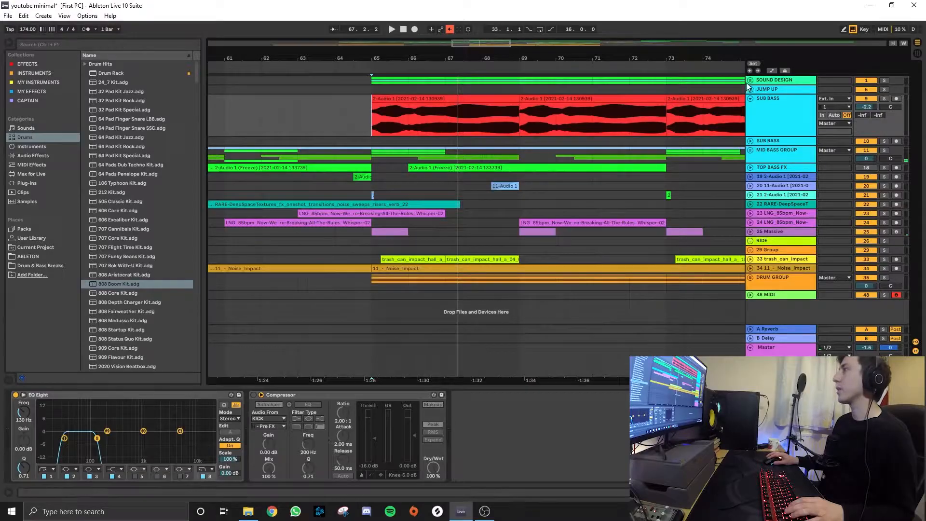
Expand the SOUND DESIGN group, solo and arm the BASS PATCH track, and open its Serum instrument
{"action": "left_click", "coordinate": [750, 80]}
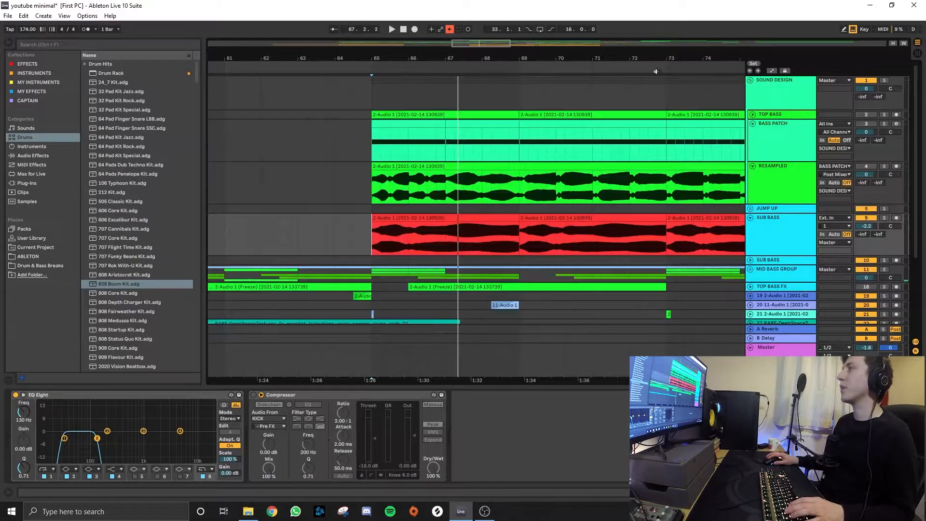
{"action": "left_click", "coordinate": [771, 129]}
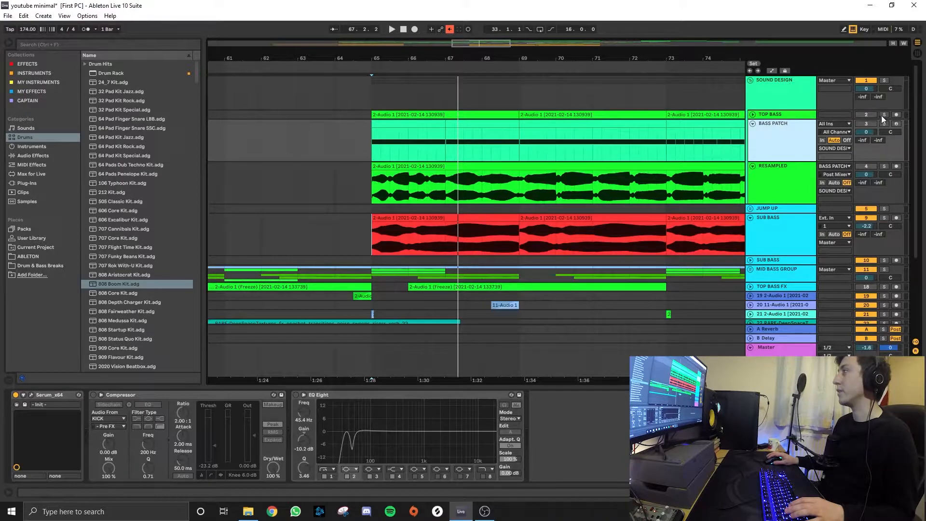
{"action": "left_click", "coordinate": [883, 81]}
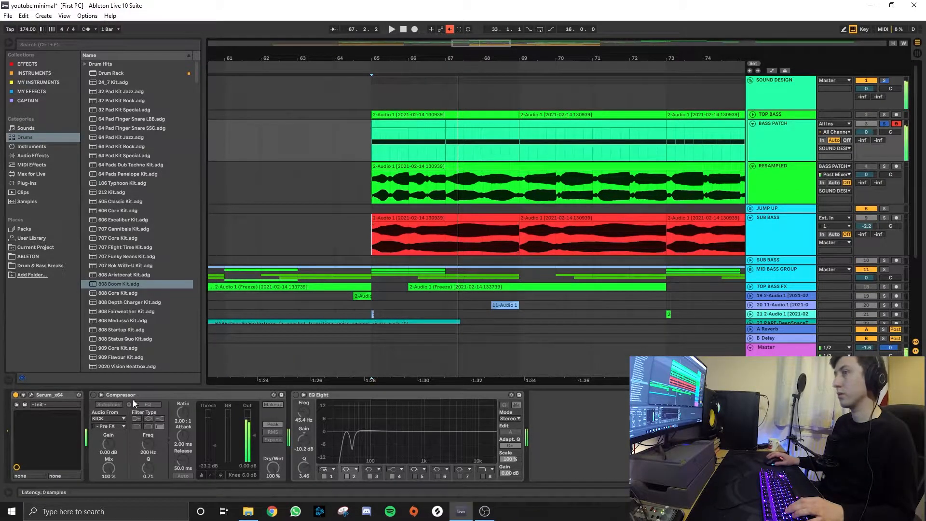
{"action": "left_click", "coordinate": [31, 394]}
{"action": "left_click_drag", "start_coordinate": [484, 144], "coordinate": [561, 72]}
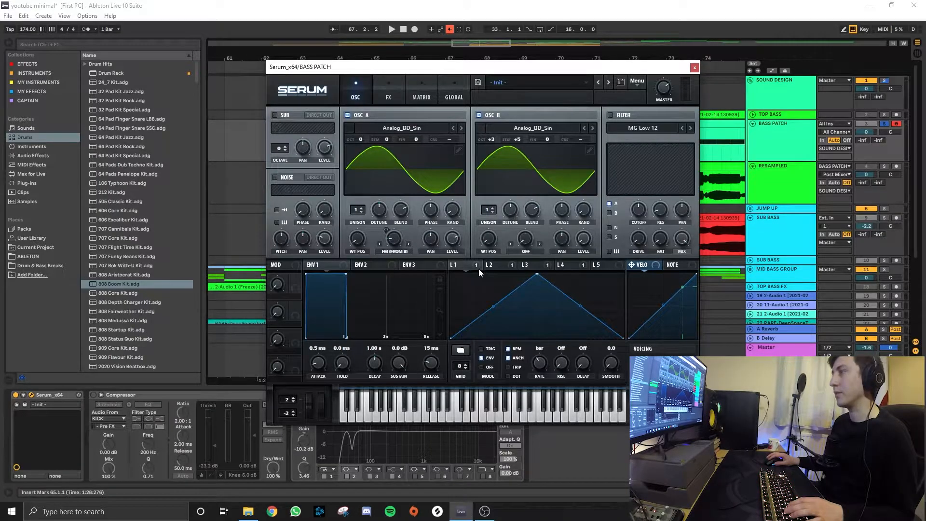
Examine how LFO 1 modulates oscillator A's FM and how LFO 2 modulates the distortion drive
{"action": "left_click", "coordinate": [461, 263]}
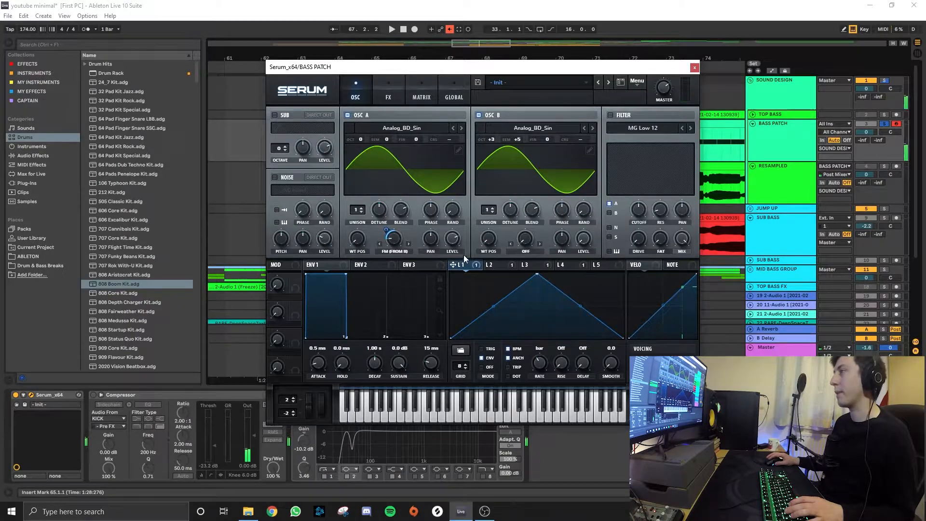
{"action": "left_click", "coordinate": [388, 97]}
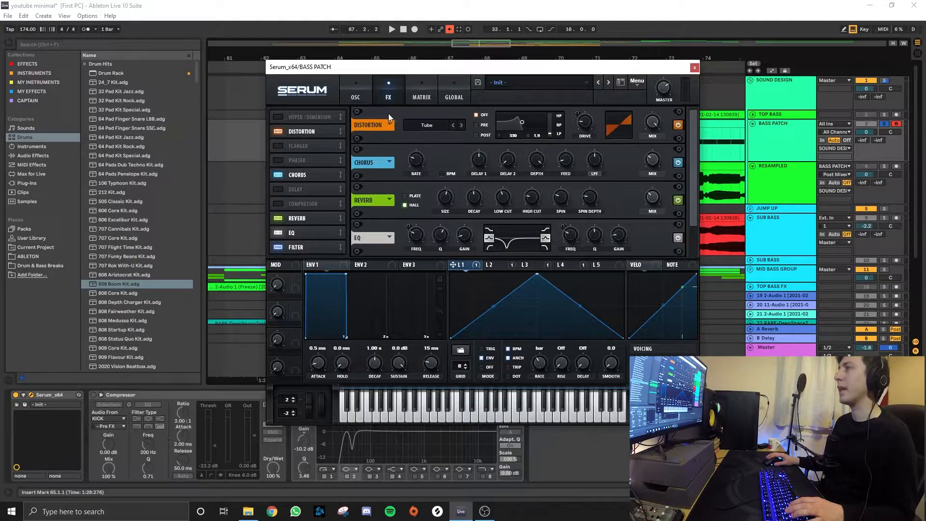
{"action": "mouse_move", "coordinate": [690, 137]}
{"action": "left_mouse_down"}
{"action": "mouse_move", "coordinate": [695, 187]}
{"action": "mouse_move", "coordinate": [702, 130]}
{"action": "left_mouse_up"}
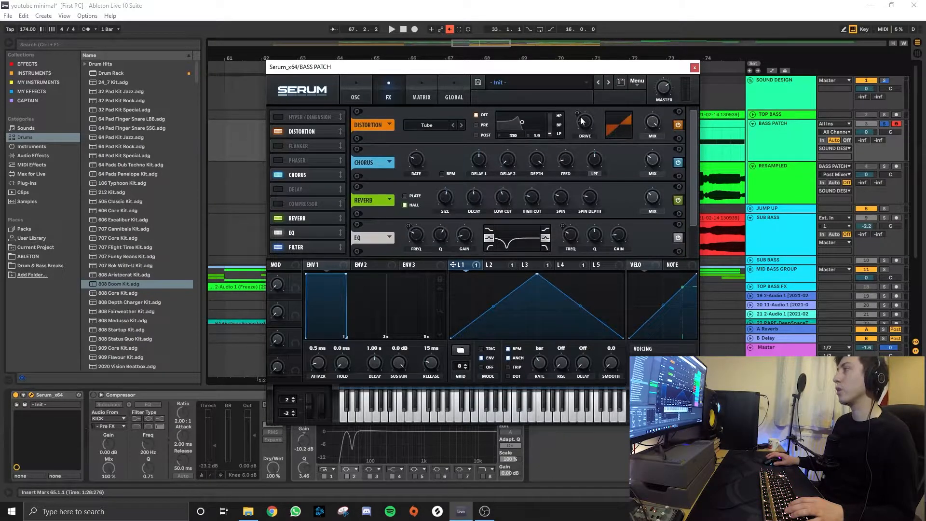
{"action": "left_click", "coordinate": [497, 267]}
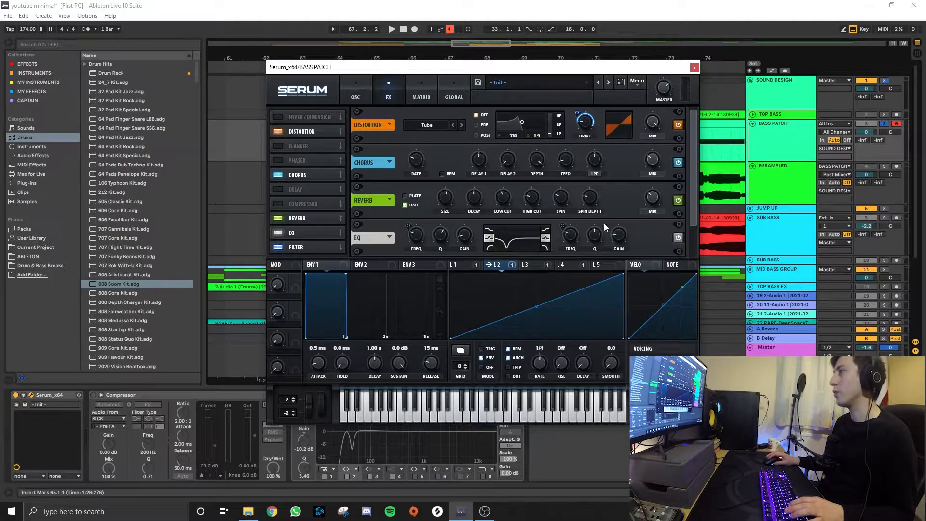
Play the bass patch and compare its sound with the chorus effect bypassed and enabled
{"action": "key", "text": "a"}
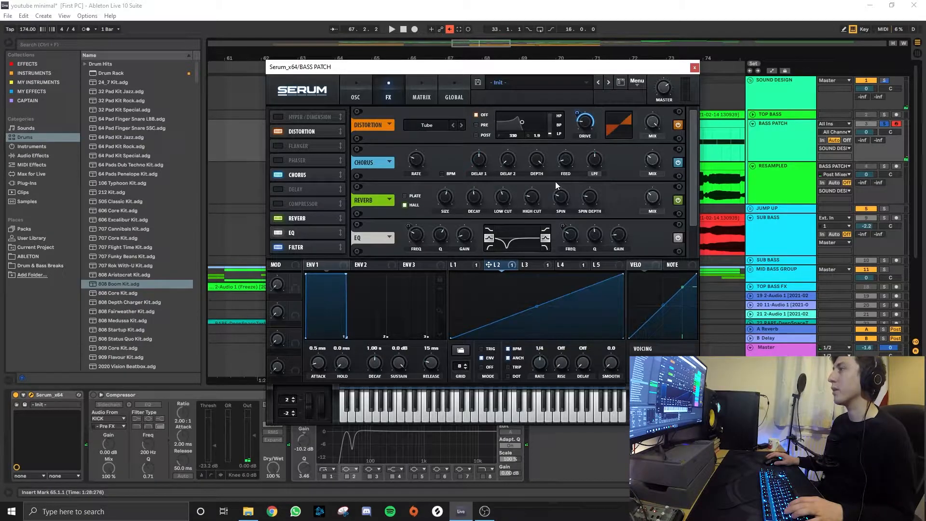
{"action": "left_click", "coordinate": [677, 162]}
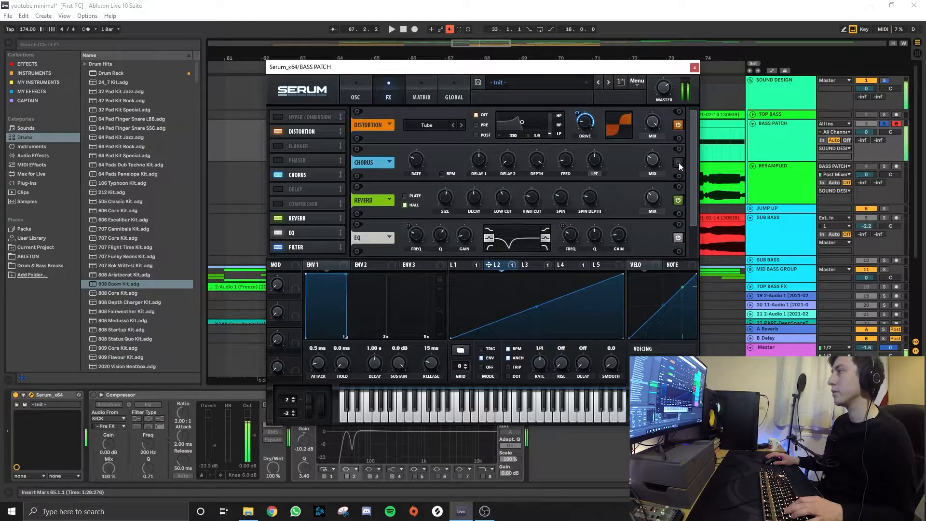
{"action": "left_click", "coordinate": [679, 163]}
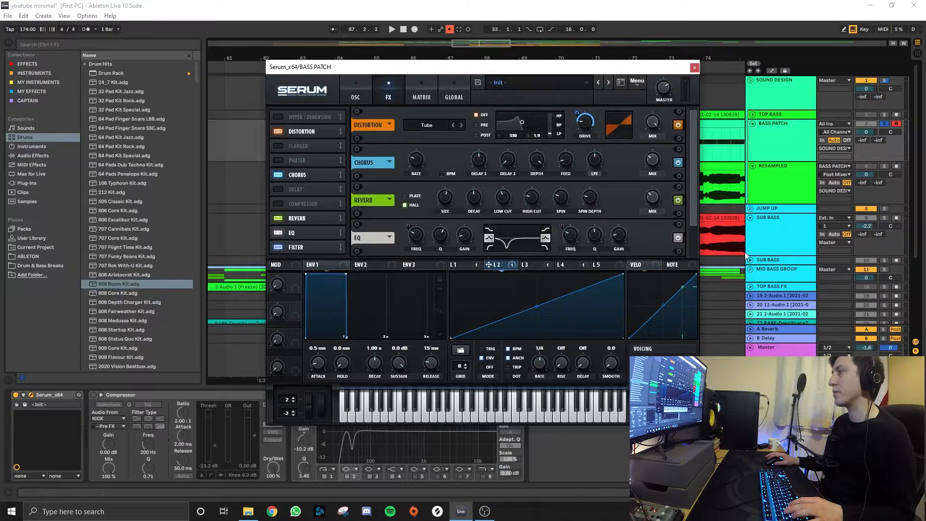
Examine how LFO 3 and LFO 4 modulate the two EQ frequencies, and audition the patch
{"action": "left_click", "coordinate": [581, 268]}
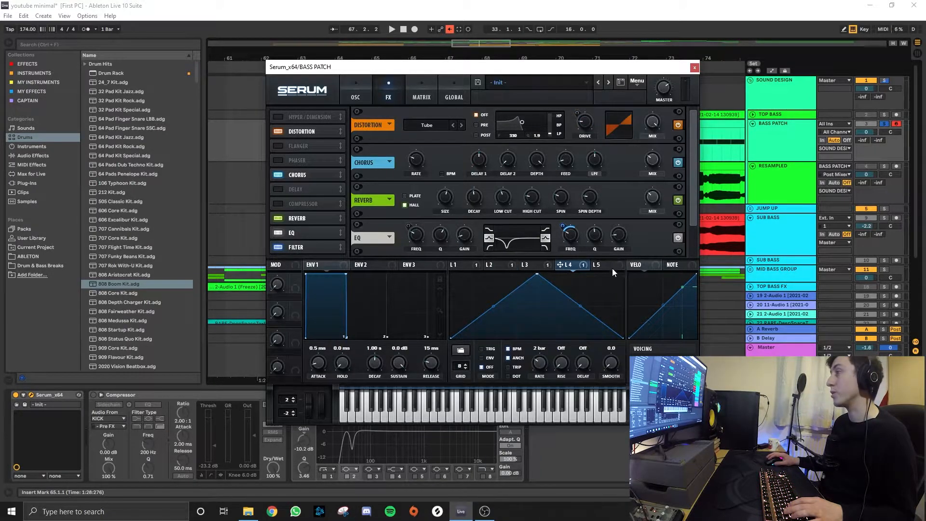
{"action": "left_click", "coordinate": [527, 264]}
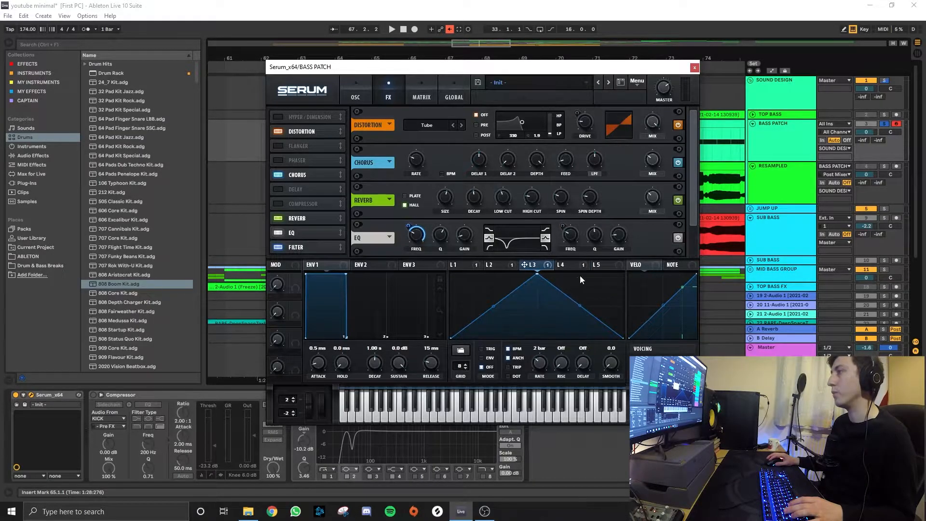
{"action": "left_click", "coordinate": [562, 265]}
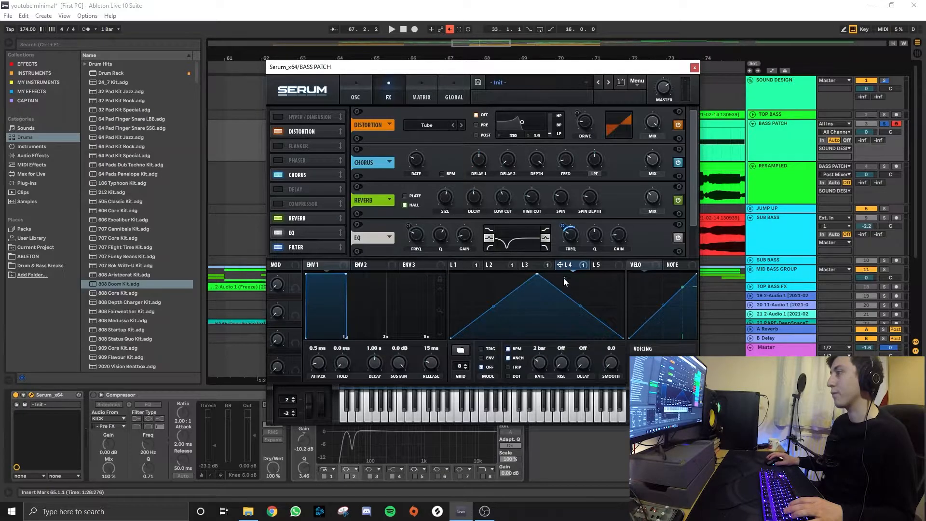
{"action": "left_click", "coordinate": [530, 265]}
{"action": "left_click", "coordinate": [570, 268]}
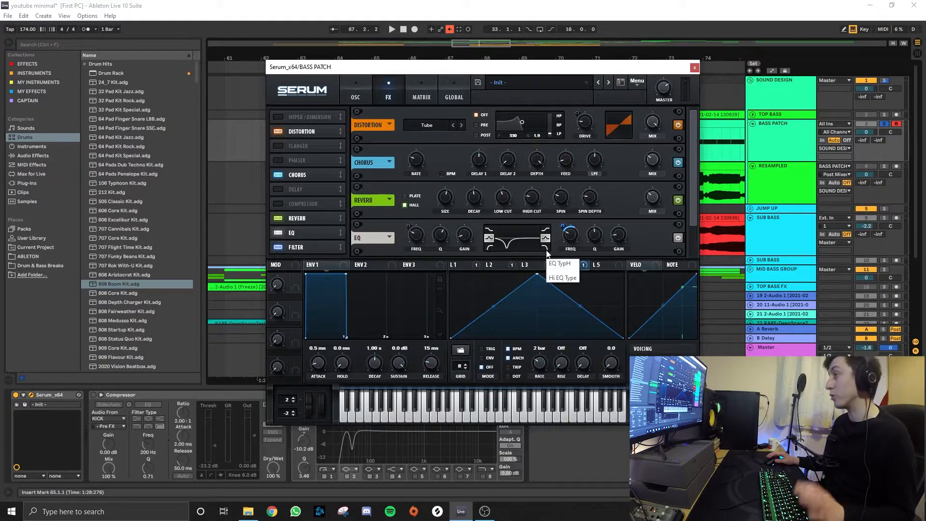
{"action": "mouse_move", "coordinate": [567, 239]}
{"action": "key", "text": "a"}
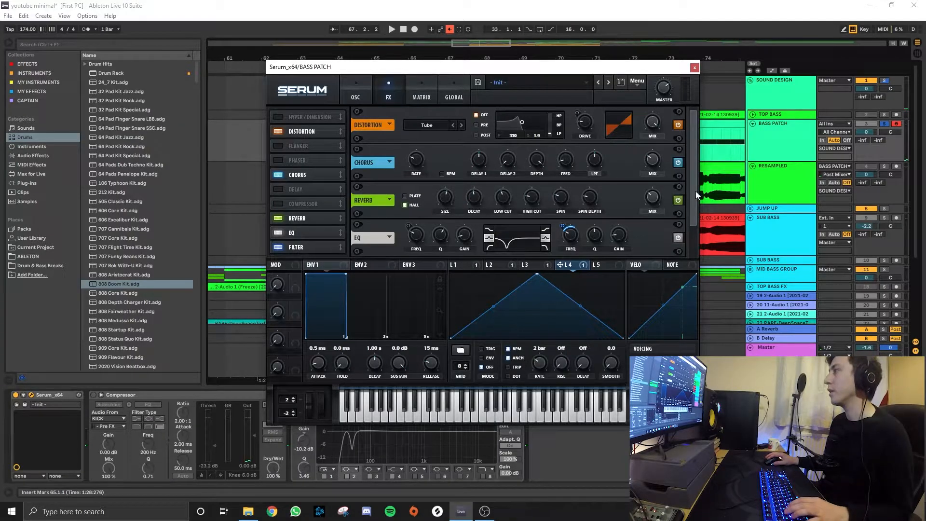
Review the filter at the end of Serum's effects chain, play a note, and close Serum
{"action": "left_click_drag", "start_coordinate": [695, 191], "coordinate": [692, 219]}
{"action": "key", "text": "a"}
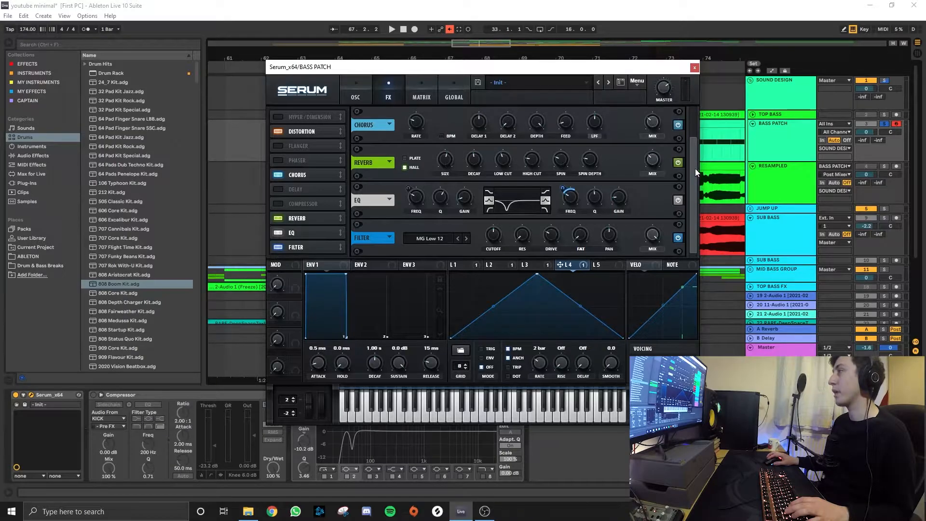
{"action": "left_click_drag", "start_coordinate": [695, 169], "coordinate": [705, 125]}
{"action": "left_click", "coordinate": [694, 67]}
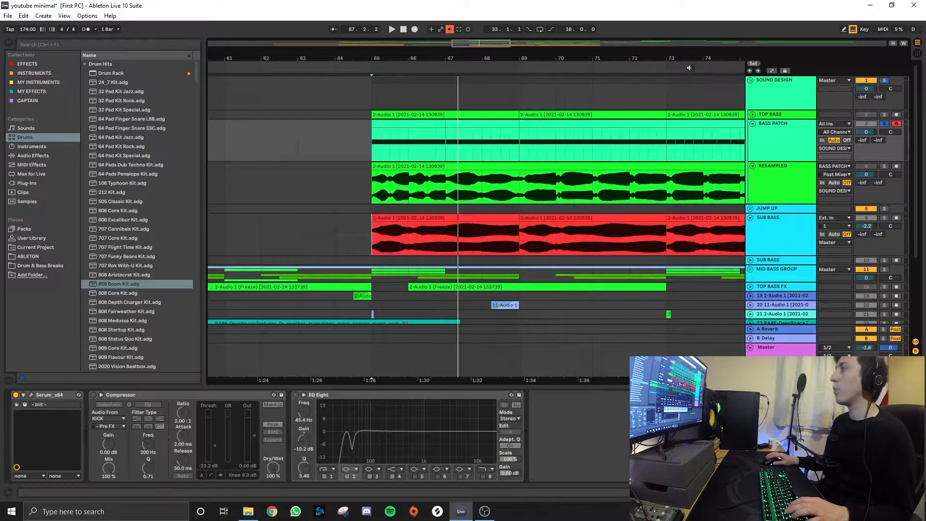
Unsolo the BASS PATCH track in the SOUND DESIGN group
{"action": "scroll", "coordinate": [499, 182], "scroll_direction": "down", "scroll_amount": 4}
{"action": "left_click", "coordinate": [792, 169]}
{"action": "left_click", "coordinate": [882, 124]}
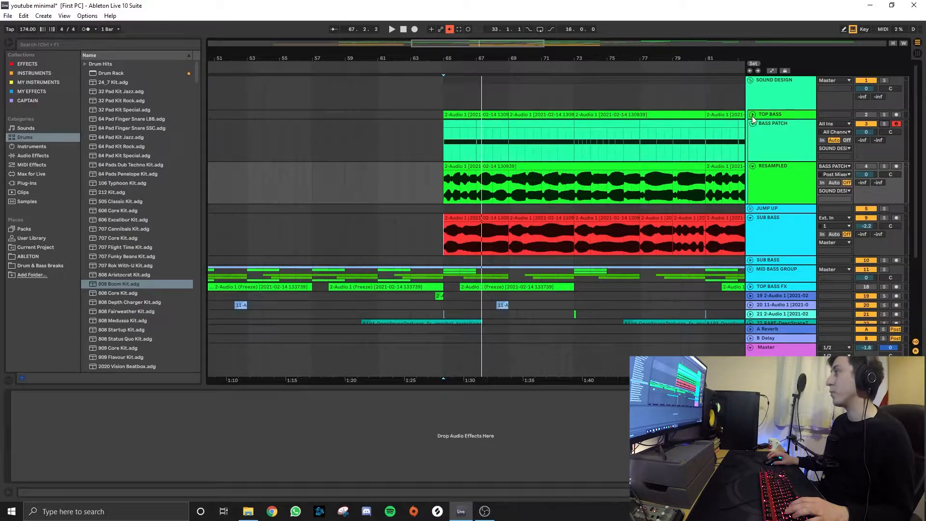
Move the TOP BASS track directly below RESAMPLED within the SOUND DESIGN group
{"action": "left_click", "coordinate": [752, 114]}
{"action": "left_click", "coordinate": [751, 115]}
{"action": "left_click", "coordinate": [769, 135]}
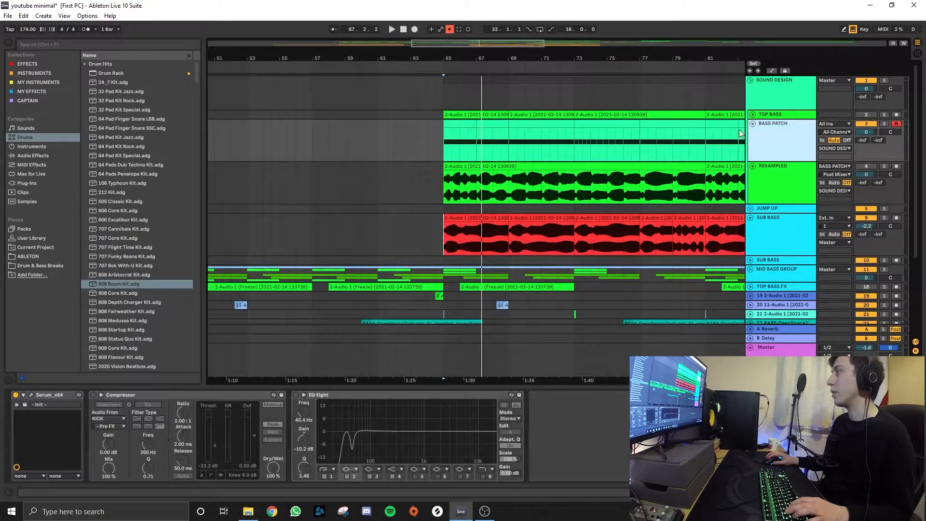
{"action": "left_click", "coordinate": [776, 115]}
{"action": "left_click_drag", "start_coordinate": [777, 114], "coordinate": [772, 191]}
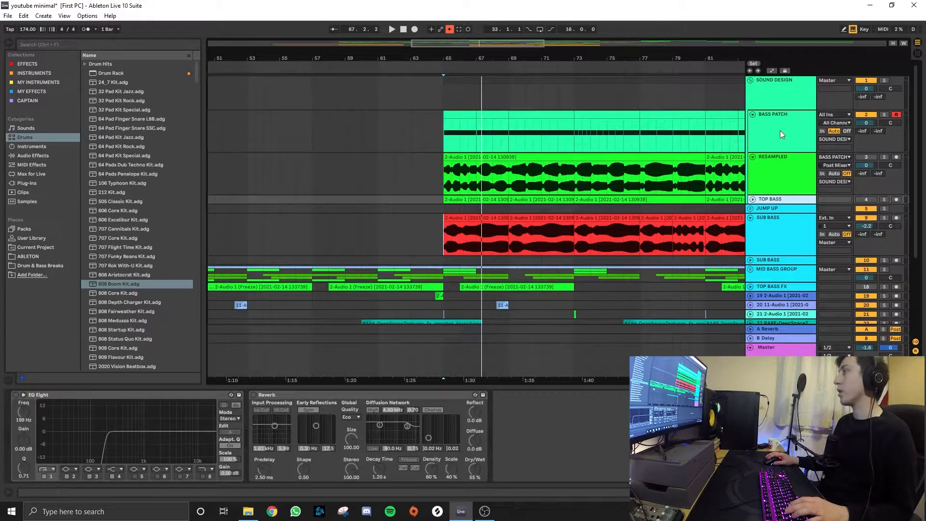
Select and solo the RESAMPLED track in the SOUND DESIGN group
{"action": "left_click", "coordinate": [773, 160]}
{"action": "left_click", "coordinate": [883, 158]}
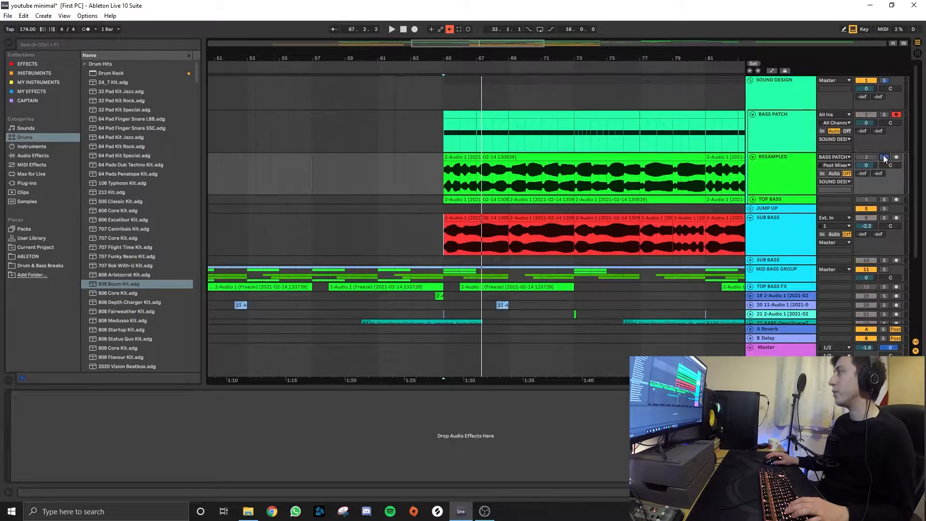
Select the RESAMPLED clip starting at bar 65, play it, and stop playback
{"action": "left_click", "coordinate": [464, 157]}
{"action": "key", "text": "space"}
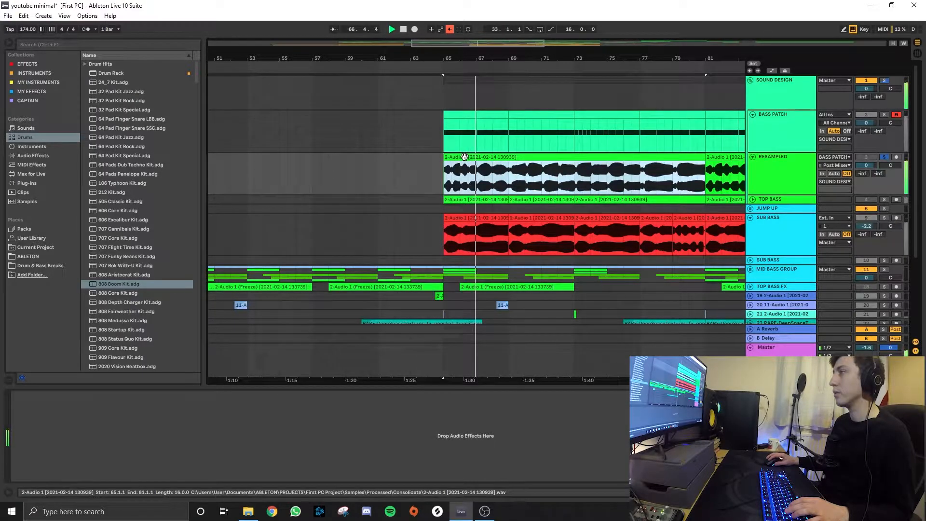
{"action": "key", "text": "space"}
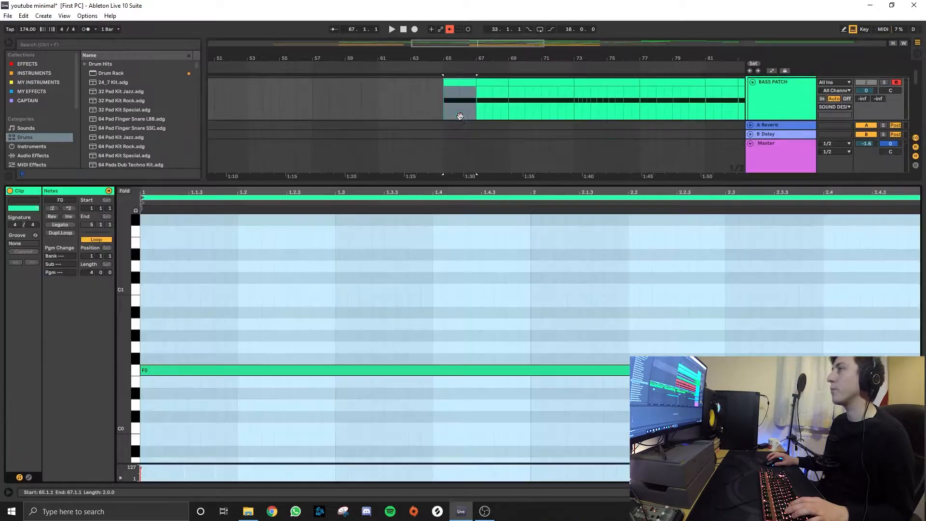
Consolidate the BASS PATCH clips from bar 65 to bar 77 into one clip and place the insert marker at bar 73
{"action": "double_click", "coordinate": [543, 112]}
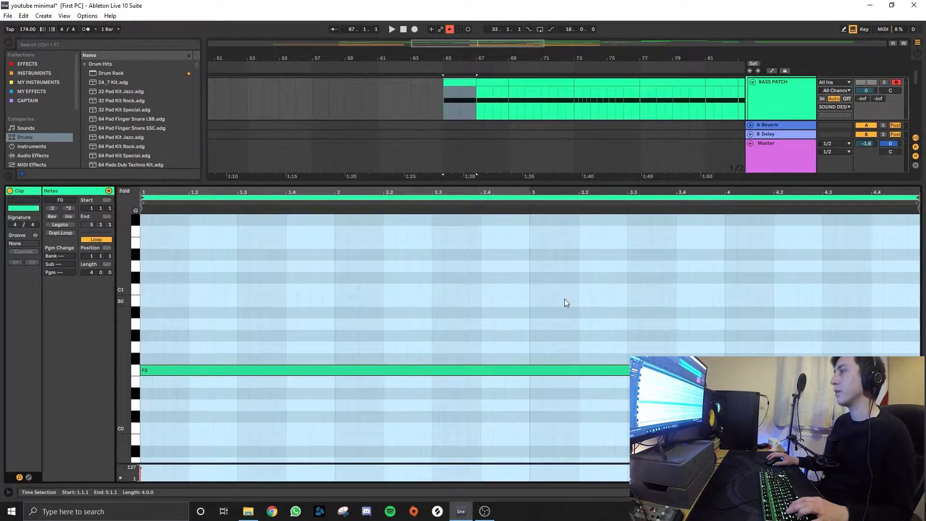
{"action": "left_click", "coordinate": [604, 79], "text": "shift"}
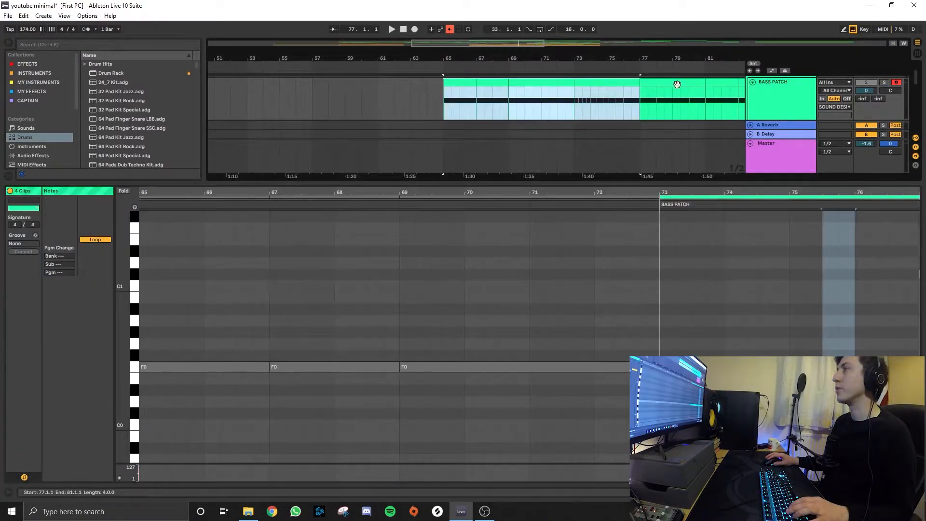
{"action": "key", "text": "ctrl+j"}
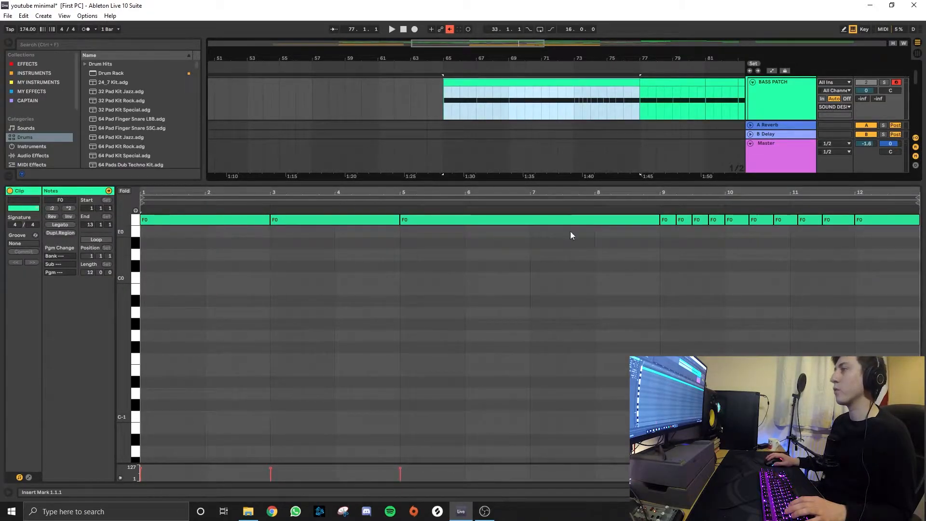
{"action": "left_click", "coordinate": [563, 100]}
{"action": "left_click", "coordinate": [574, 113]}
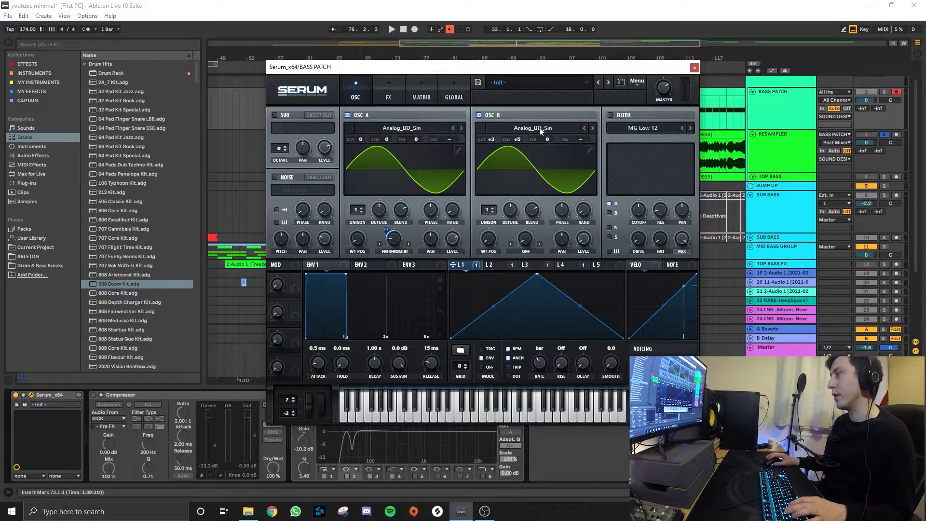
Solo BASS PATCH, play a note, set Serum's LFO 1 rate to 2 bar, and close Serum
{"action": "left_click", "coordinate": [886, 92]}
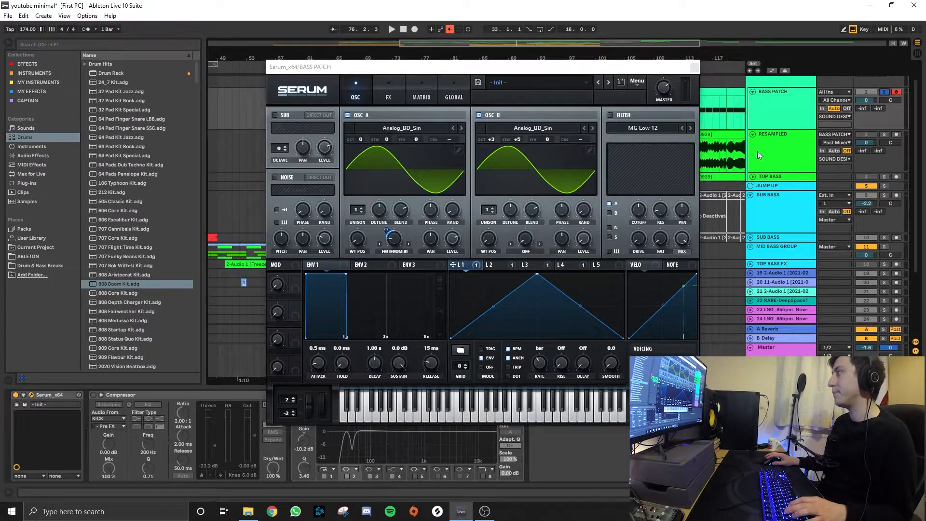
{"action": "key", "text": "a"}
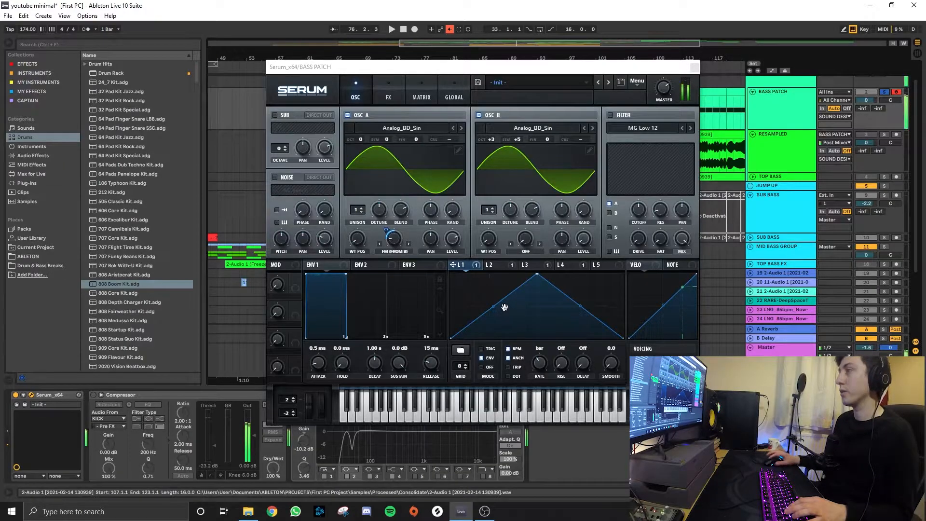
{"action": "left_click_drag", "start_coordinate": [546, 366], "coordinate": [550, 351]}
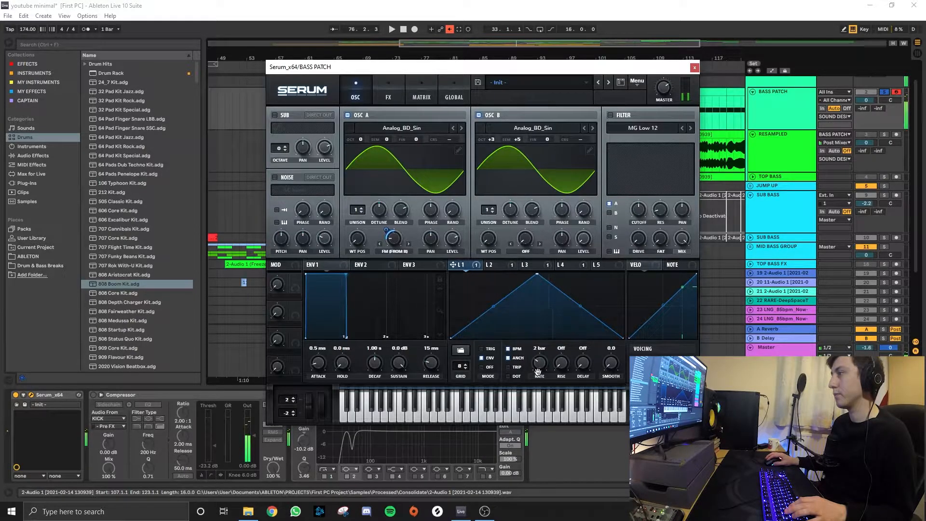
{"action": "left_click", "coordinate": [693, 68]}
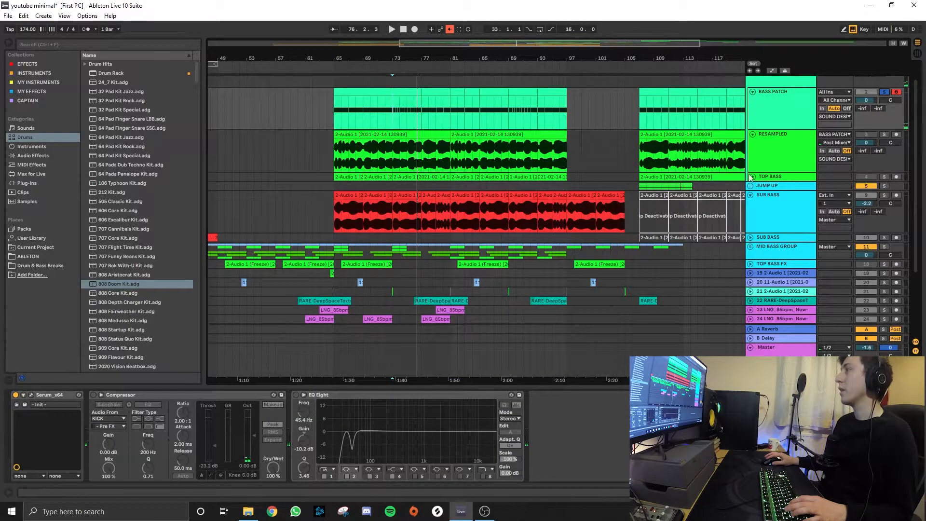
Unfold and solo the TOP BASS track, and turn on its EQ Eight
{"action": "left_click", "coordinate": [770, 157]}
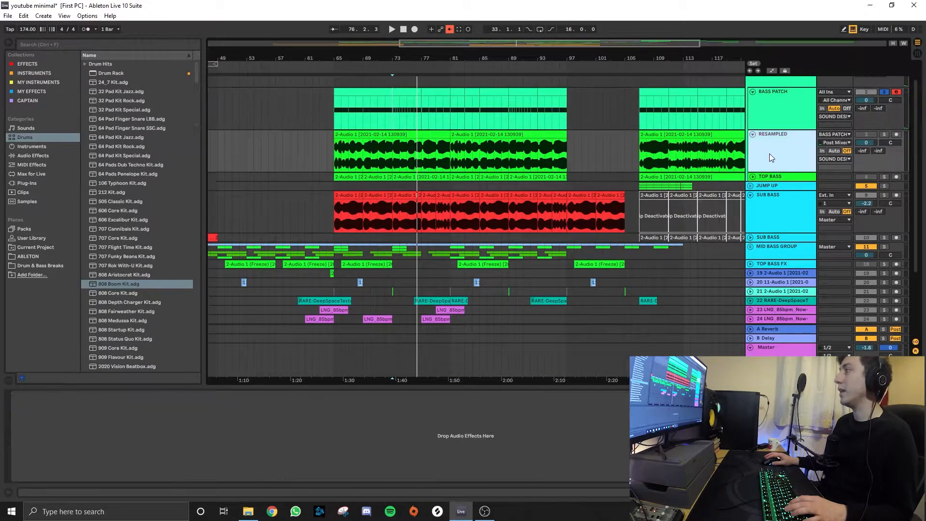
{"action": "left_click", "coordinate": [751, 177]}
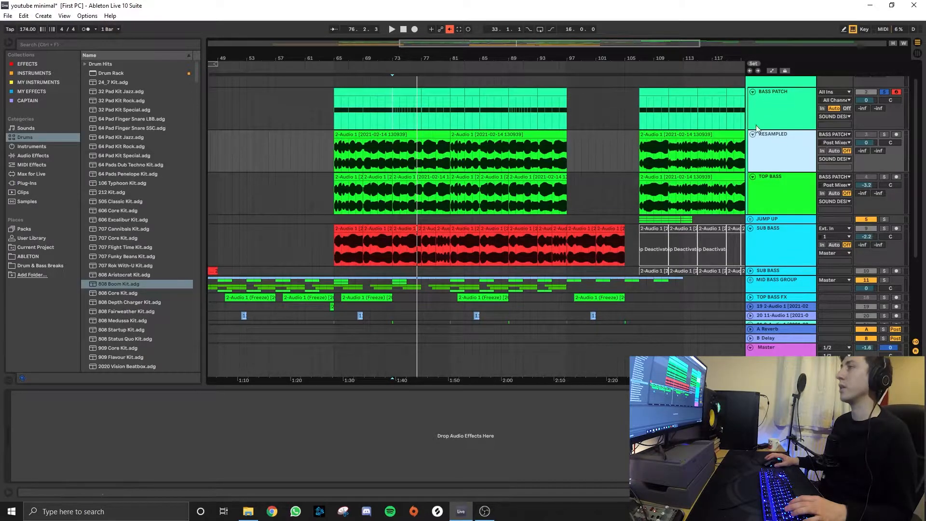
{"action": "left_click", "coordinate": [767, 184]}
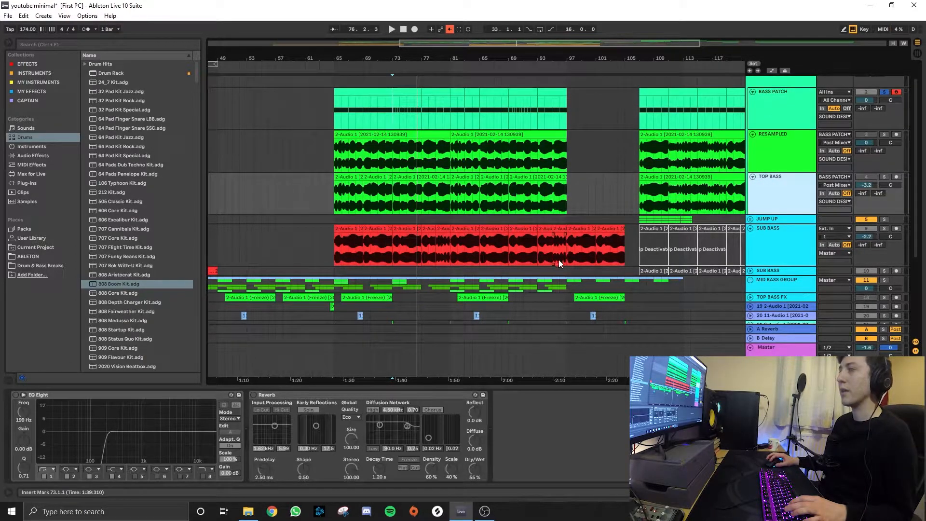
{"action": "left_click", "coordinate": [885, 177]}
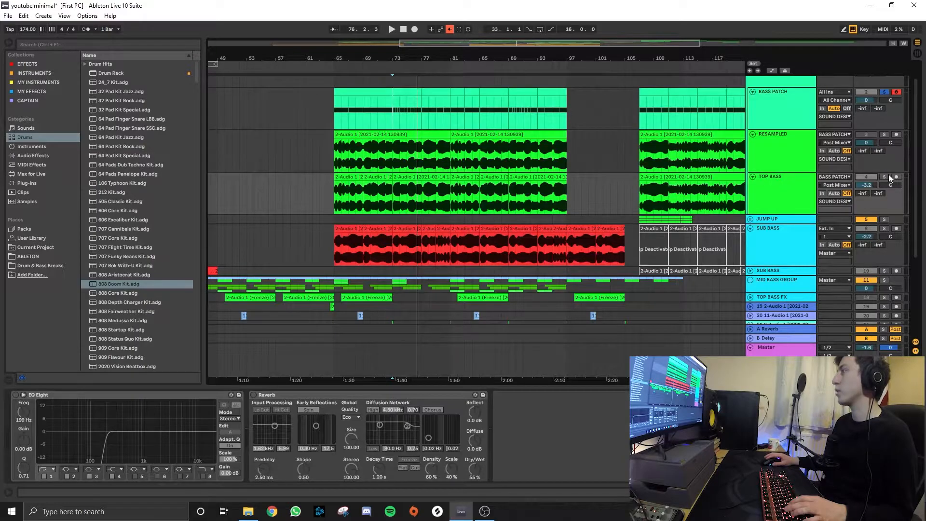
{"action": "left_click", "coordinate": [15, 395]}
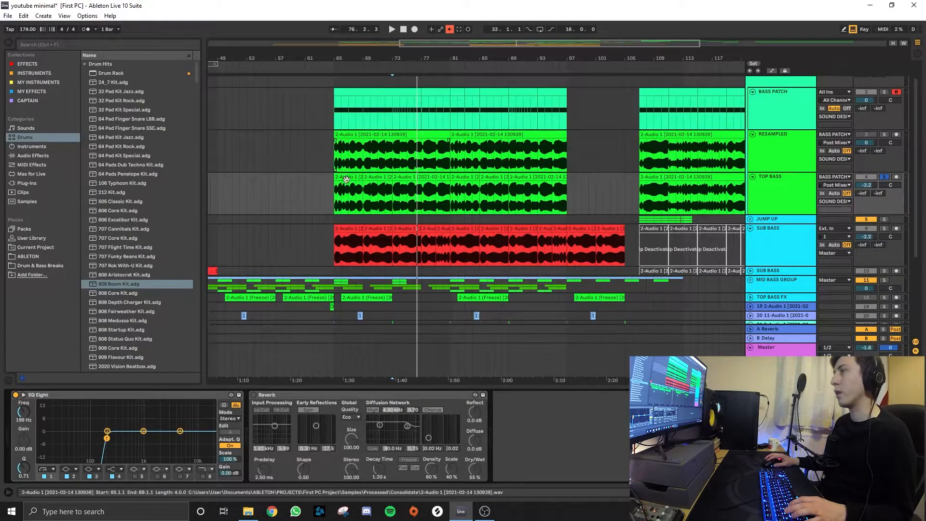
Turn on the TOP BASS Reverb, set its decay time to 8.57 s, and audition bars 65 to 69
{"action": "left_click_drag", "start_coordinate": [333, 195], "coordinate": [362, 195]}
{"action": "left_click", "coordinate": [253, 395]}
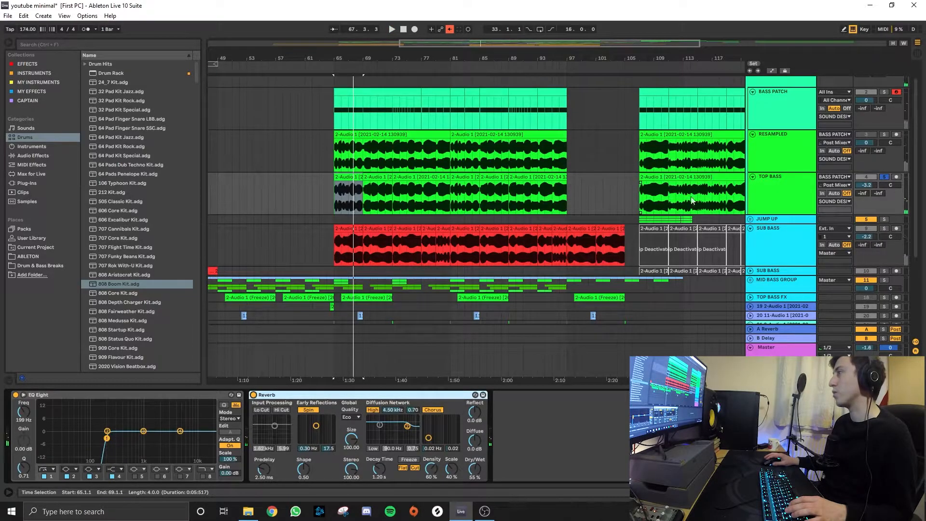
{"action": "left_click_drag", "start_coordinate": [379, 469], "coordinate": [379, 455]}
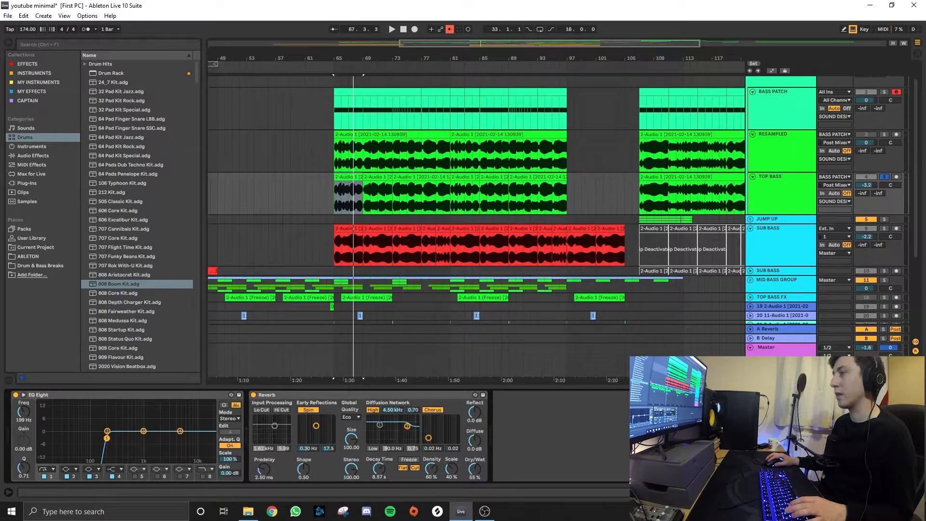
{"action": "key", "text": "space"}
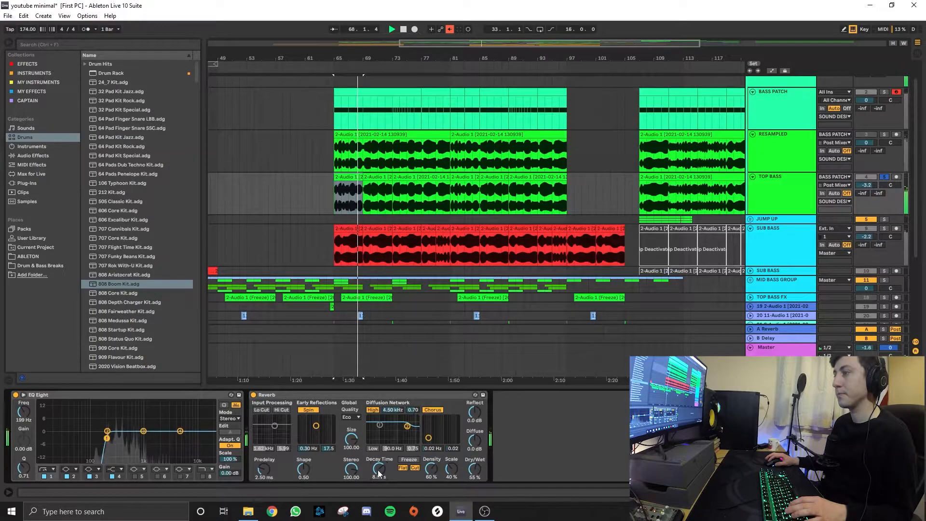
{"action": "key", "text": "space"}
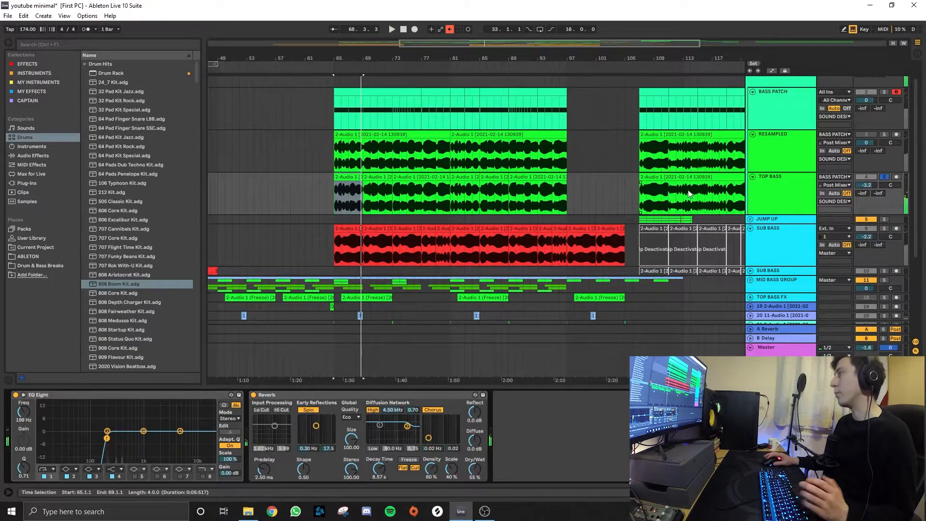
Fold the BASS PATCH, RESAMPLED and TOP BASS tracks together
{"action": "left_click", "coordinate": [767, 105]}
{"action": "left_click", "coordinate": [773, 158], "text": "shift"}
{"action": "left_click", "coordinate": [775, 193], "text": "shift"}
{"action": "left_click", "coordinate": [753, 91]}
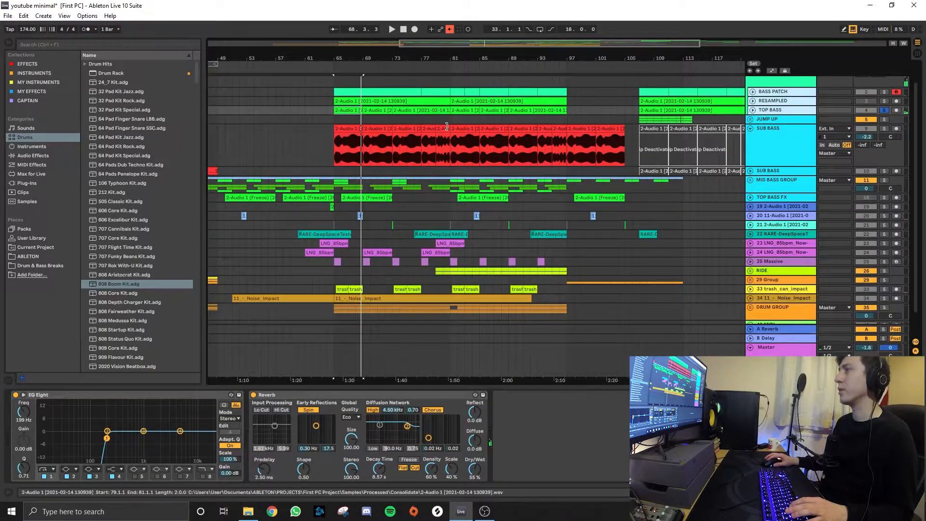
Turn on the Compressor on the unfolded SUB BASS track
{"action": "left_click", "coordinate": [724, 147]}
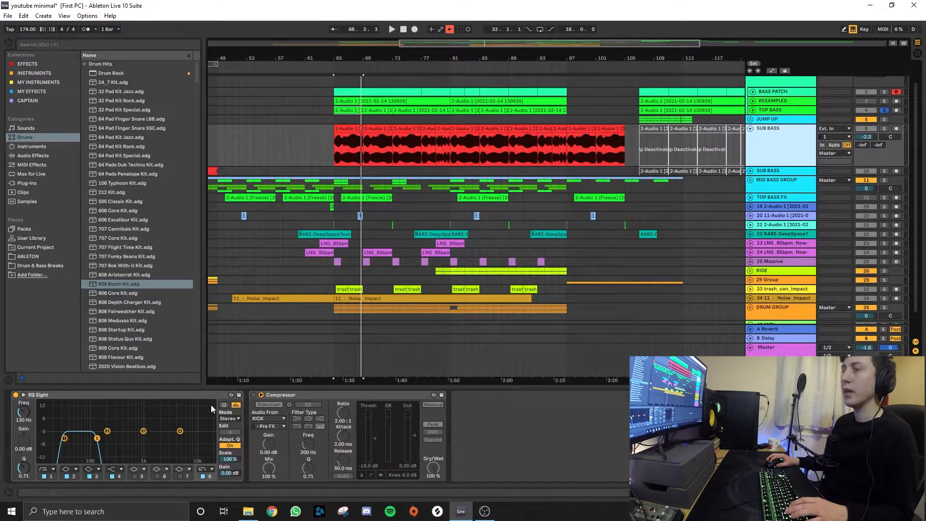
{"action": "left_click", "coordinate": [253, 394]}
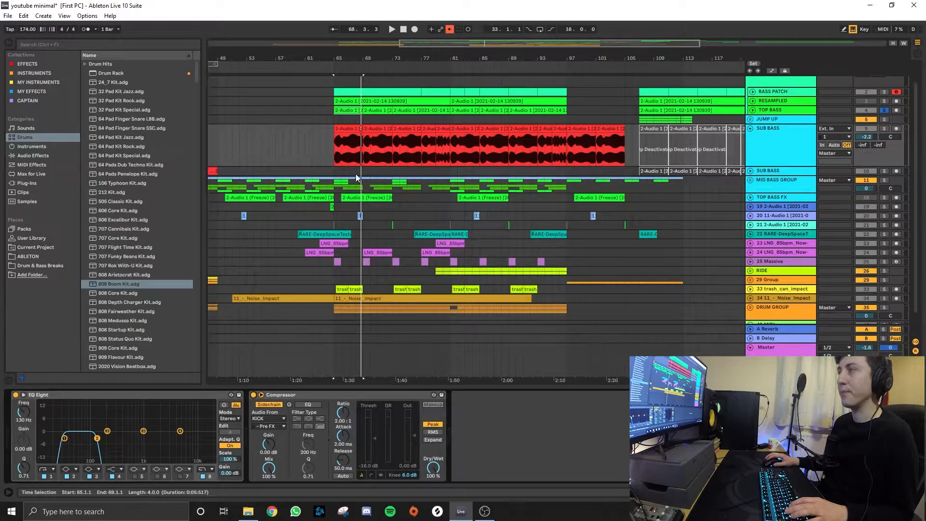
Unfold RESAMPLED and compare its sections at bars 77–79 and 107–111 with the SUB BASS clips at bars 65–69 and 77–81
{"action": "scroll", "coordinate": [379, 136], "scroll_direction": "up", "scroll_amount": 2}
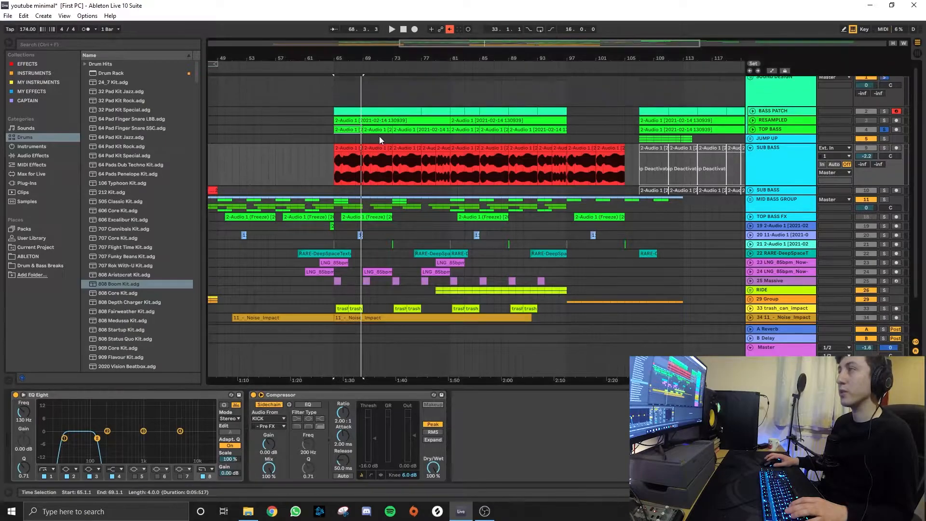
{"action": "left_click", "coordinate": [347, 148]}
{"action": "left_click", "coordinate": [445, 151]}
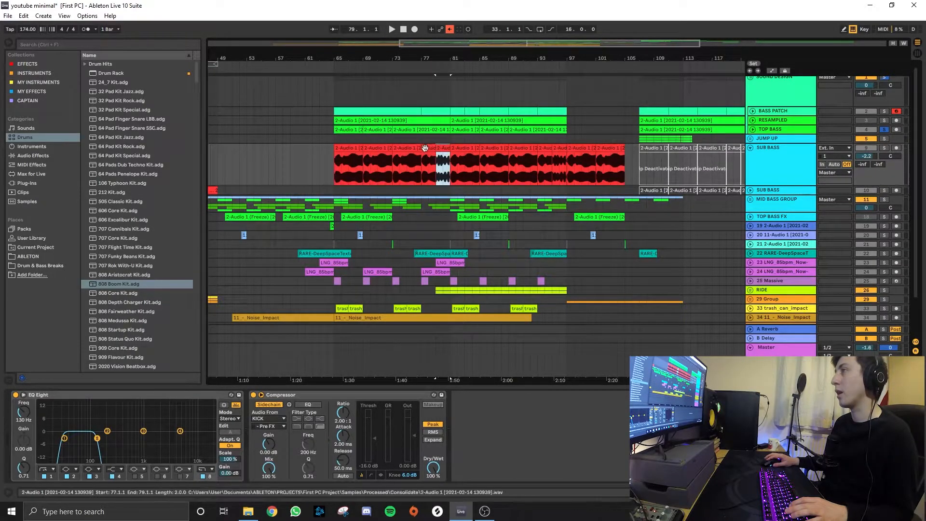
{"action": "left_click", "coordinate": [751, 120]}
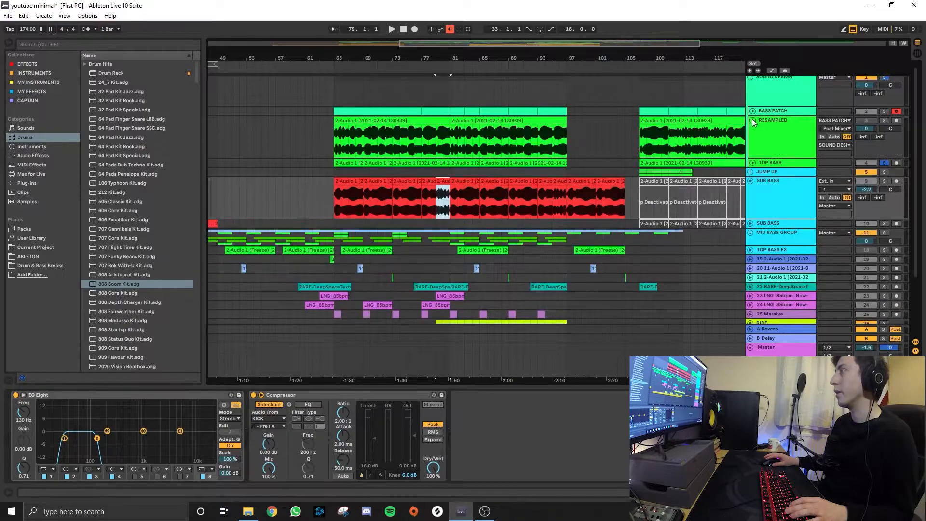
{"action": "left_click", "coordinate": [426, 144]}
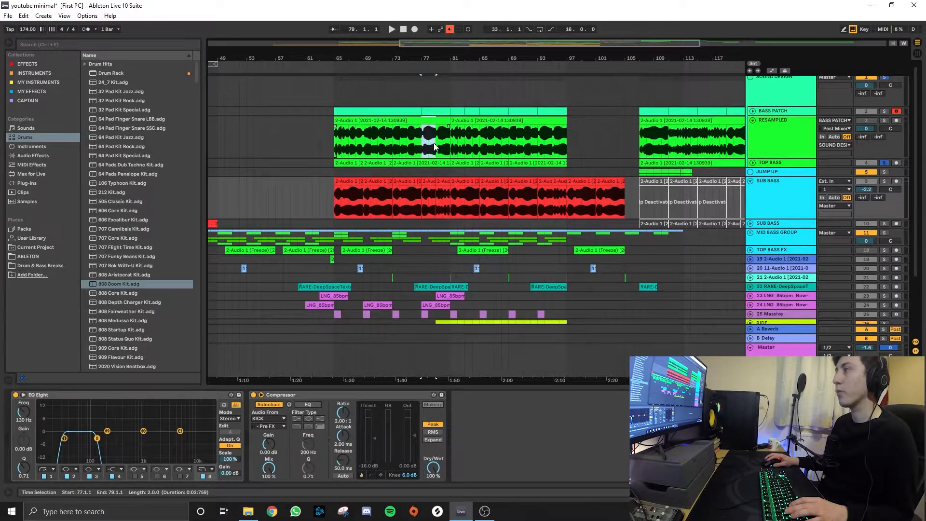
{"action": "left_click_drag", "start_coordinate": [434, 146], "coordinate": [433, 145]}
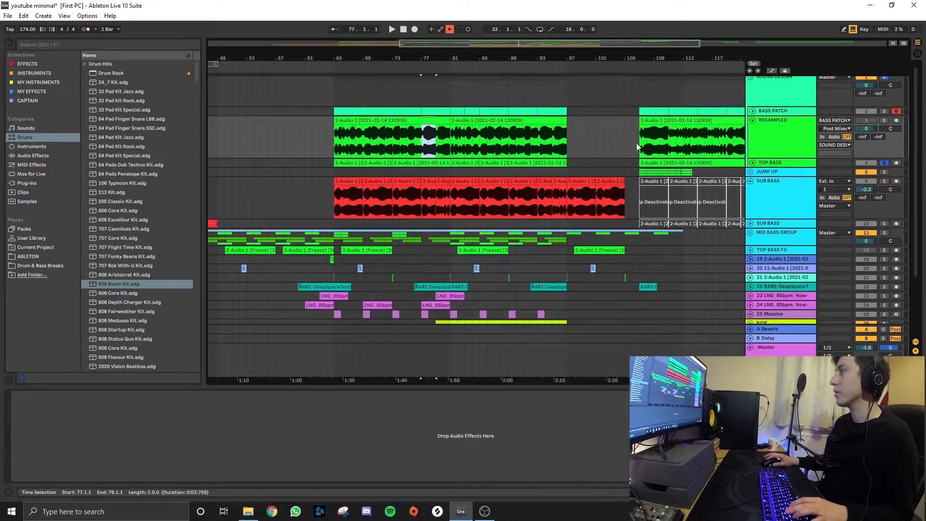
{"action": "left_click_drag", "start_coordinate": [638, 140], "coordinate": [668, 140]}
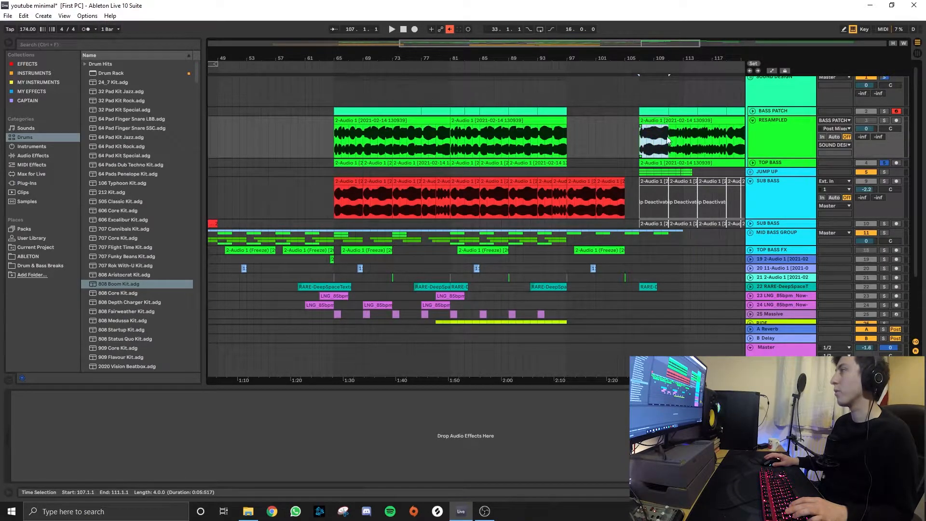
{"action": "left_click", "coordinate": [347, 198]}
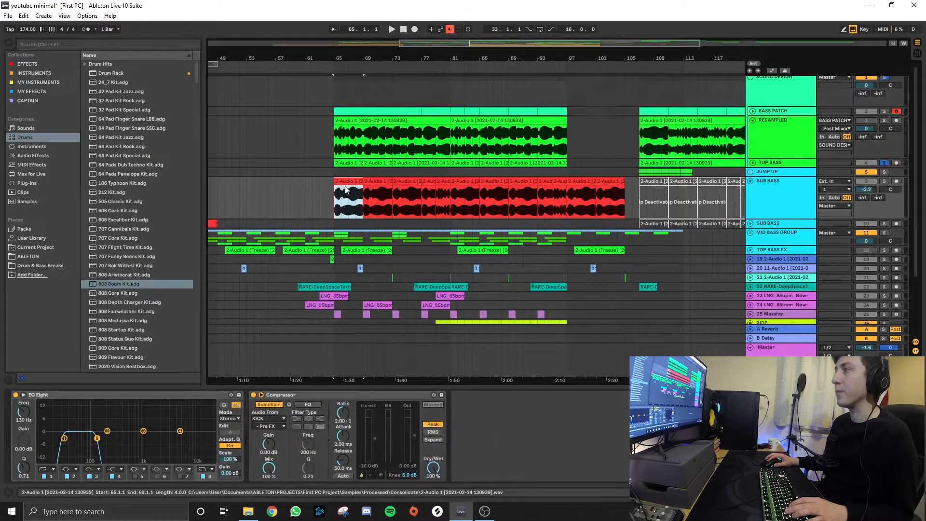
{"action": "left_click_drag", "start_coordinate": [431, 183], "coordinate": [451, 184]}
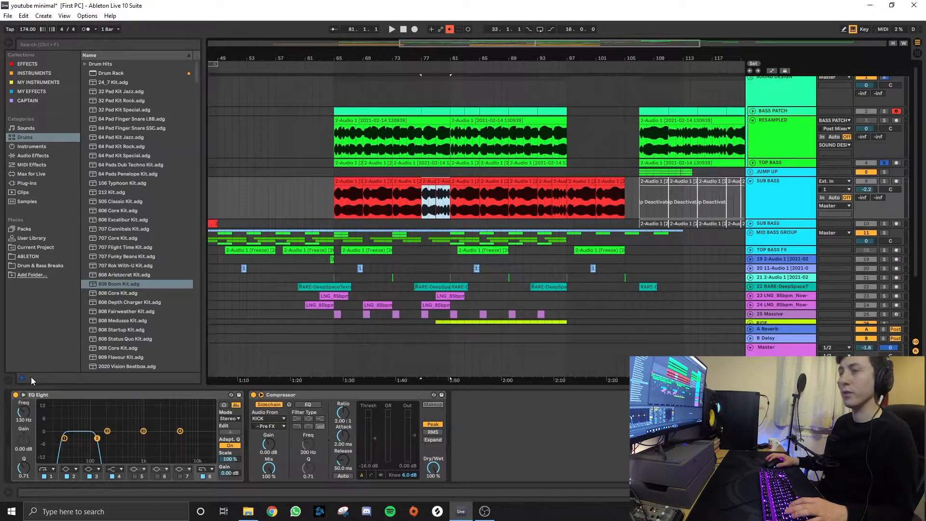
Select the SUB BASS clip at bar 65, unsolo the SOUND DESIGN group, and solo SUB BASS
{"action": "left_click", "coordinate": [769, 193]}
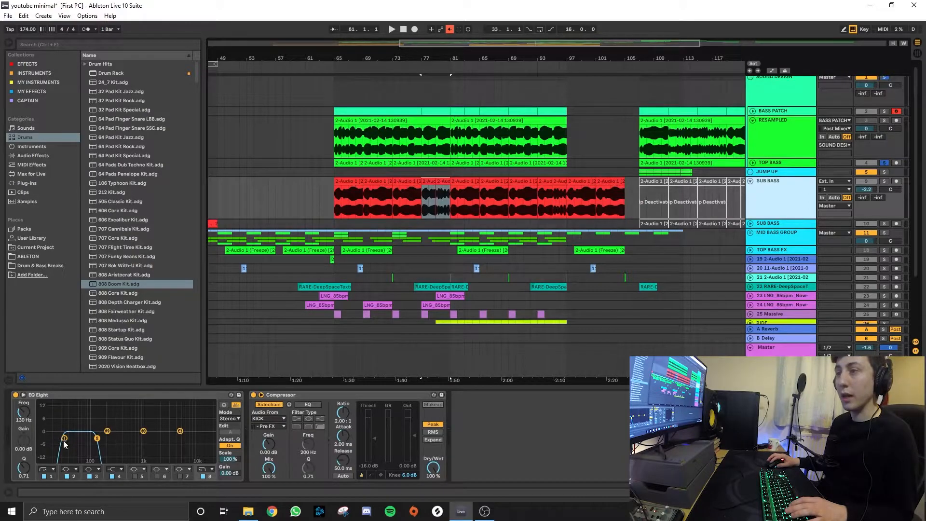
{"action": "left_click", "coordinate": [341, 181]}
{"action": "scroll", "coordinate": [873, 163], "scroll_direction": "up", "scroll_amount": 1}
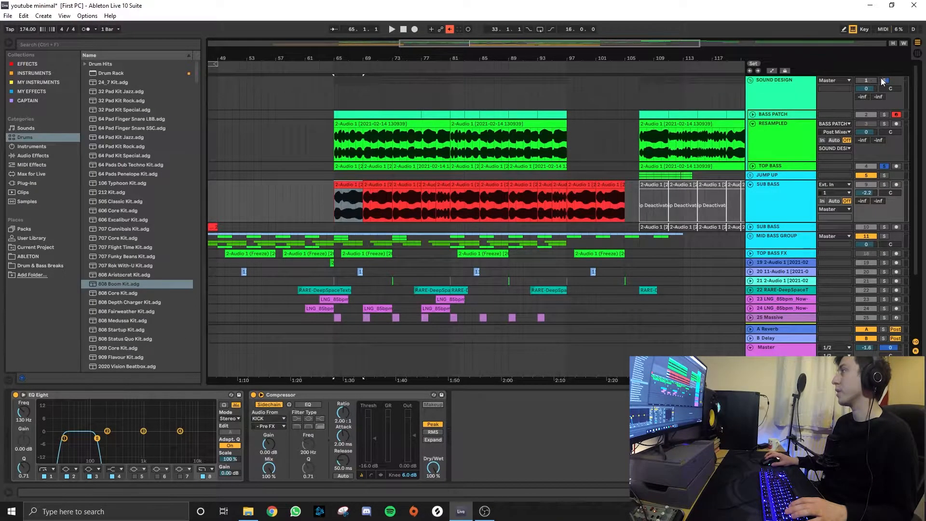
{"action": "left_click", "coordinate": [883, 80]}
{"action": "left_click", "coordinate": [884, 184]}
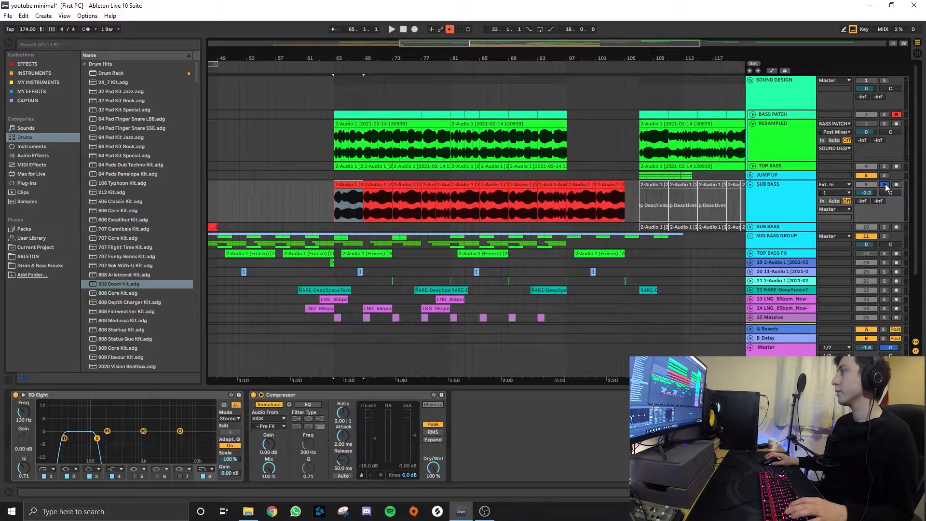
Play the soloed SUB BASS from bar 65 with its EQ Eight bypassed and re-enabled, stopping to inspect the Compressor
{"action": "key", "text": "space"}
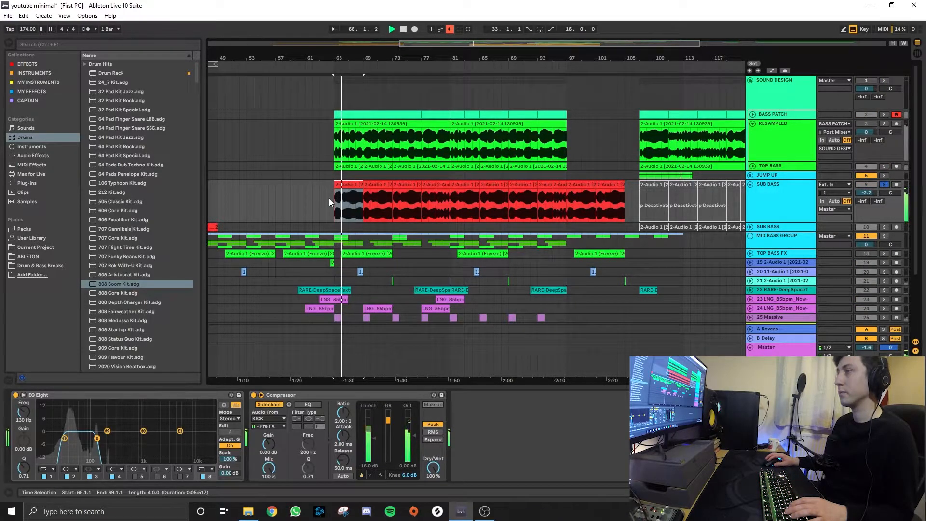
{"action": "left_click", "coordinate": [15, 395]}
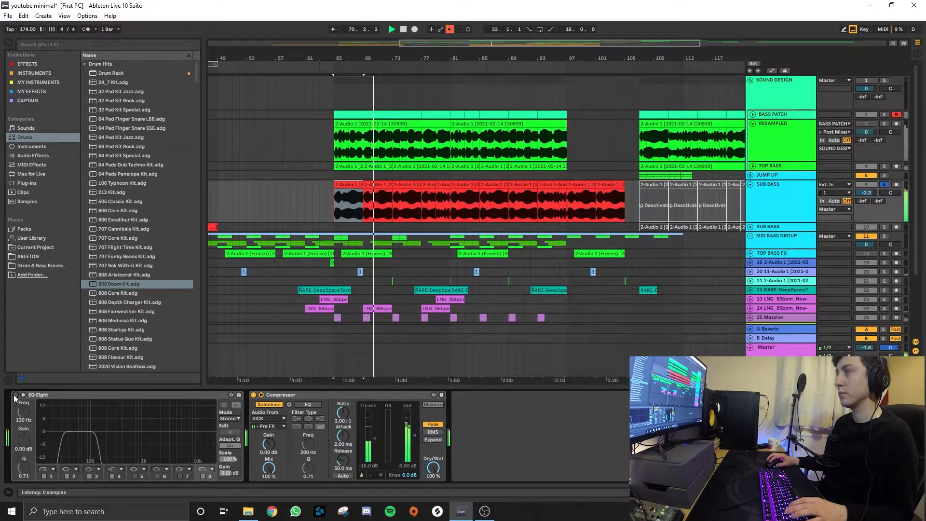
{"action": "left_click", "coordinate": [16, 395]}
{"action": "left_click", "coordinate": [367, 192]}
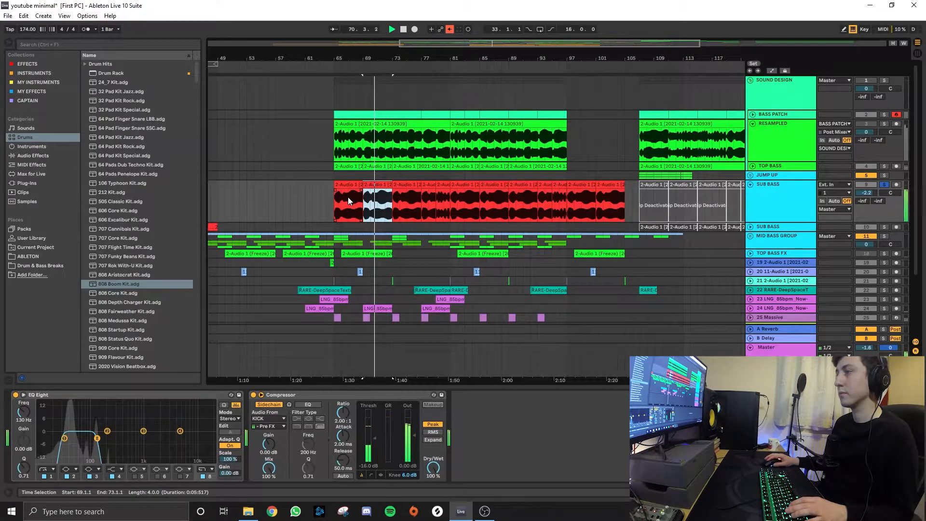
{"action": "left_click", "coordinate": [276, 396]}
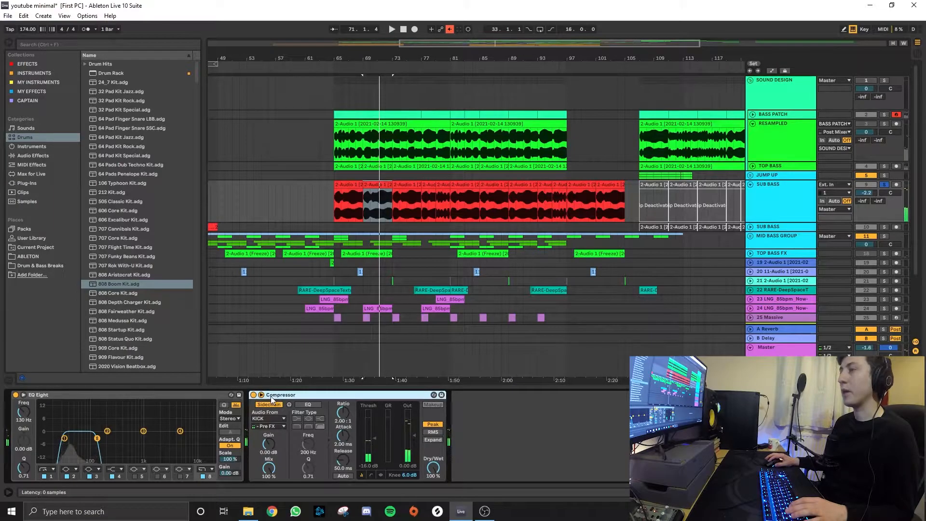
{"action": "left_click", "coordinate": [288, 378]}
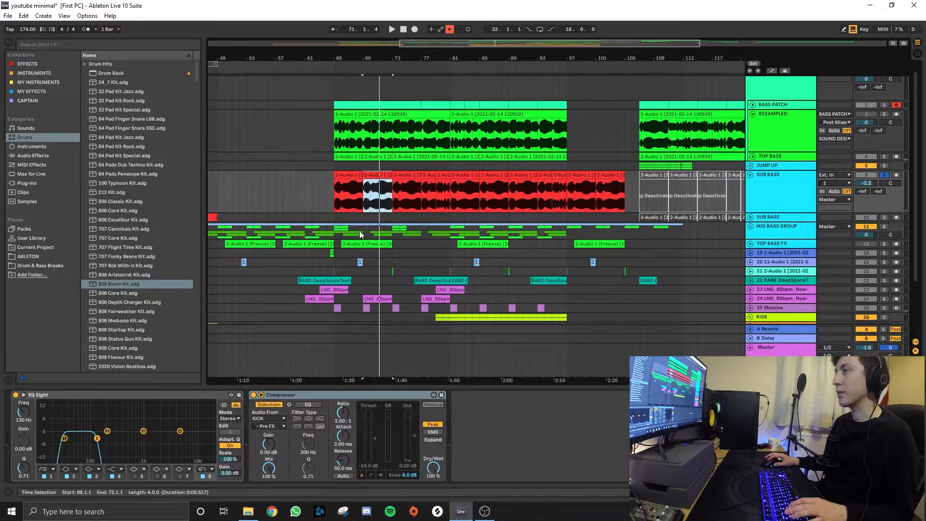
Unfold MID BASS GROUP and view the effect chains of the group, track 12 and the first TOP BASS FX track
{"action": "scroll", "coordinate": [418, 267], "scroll_direction": "down", "scroll_amount": 3}
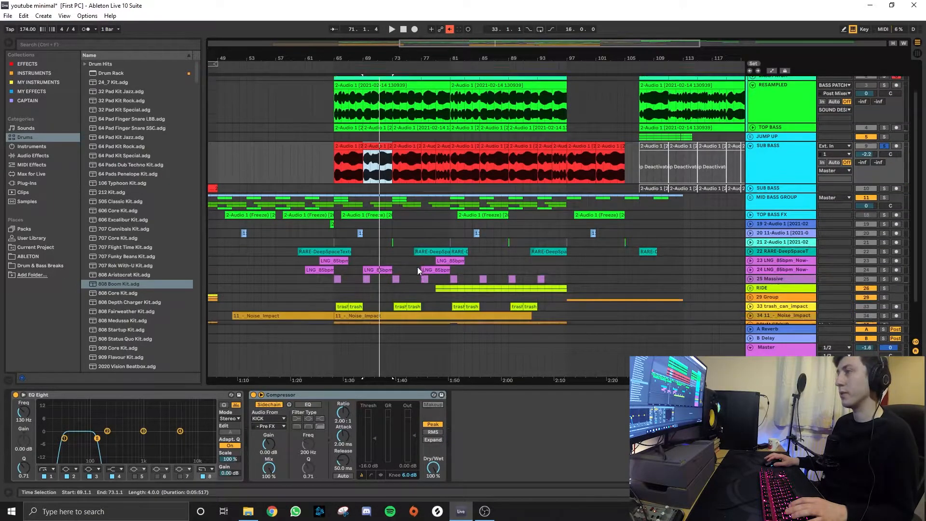
{"action": "left_click", "coordinate": [750, 188]}
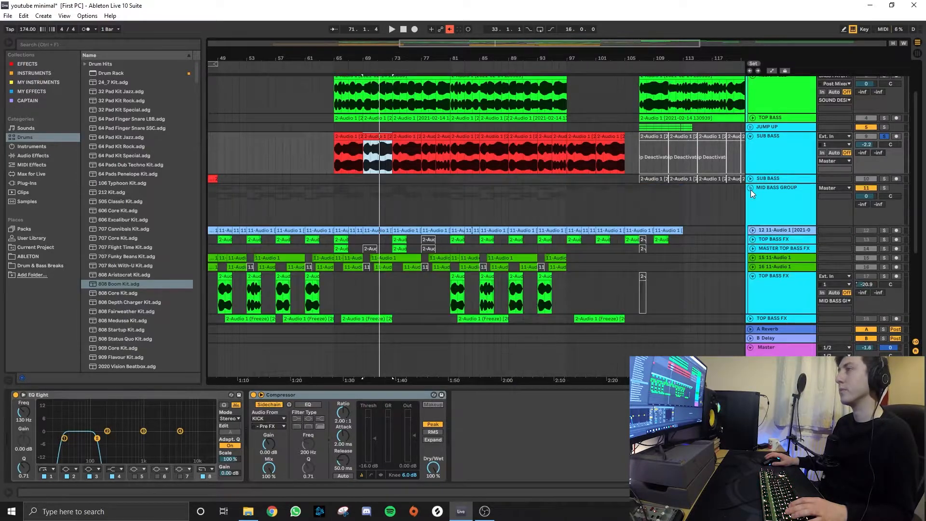
{"action": "scroll", "coordinate": [793, 179], "scroll_direction": "down", "scroll_amount": 2}
{"action": "left_click", "coordinate": [793, 178]}
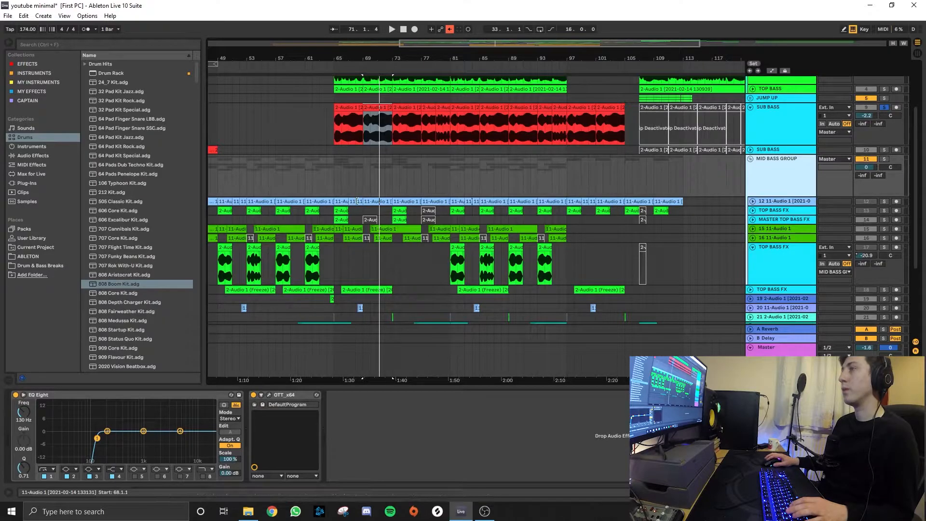
{"action": "left_click", "coordinate": [778, 202]}
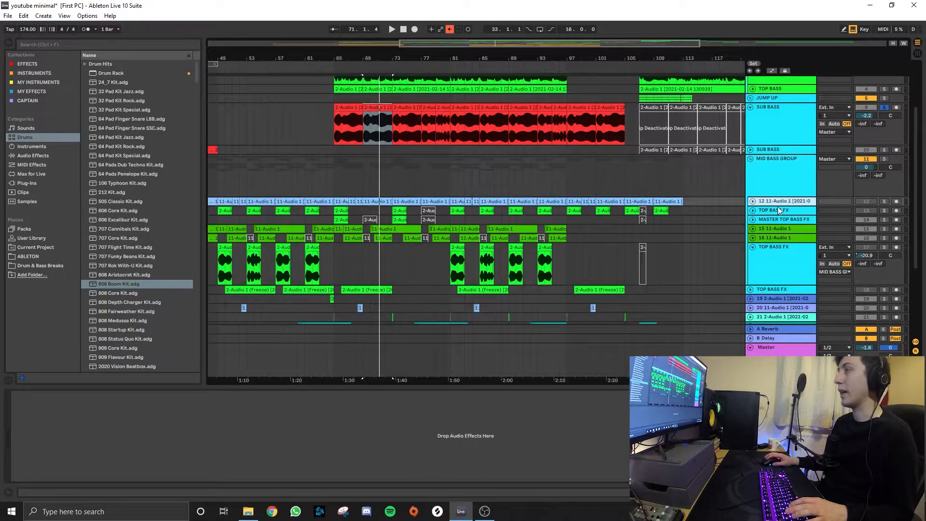
{"action": "left_click", "coordinate": [778, 211]}
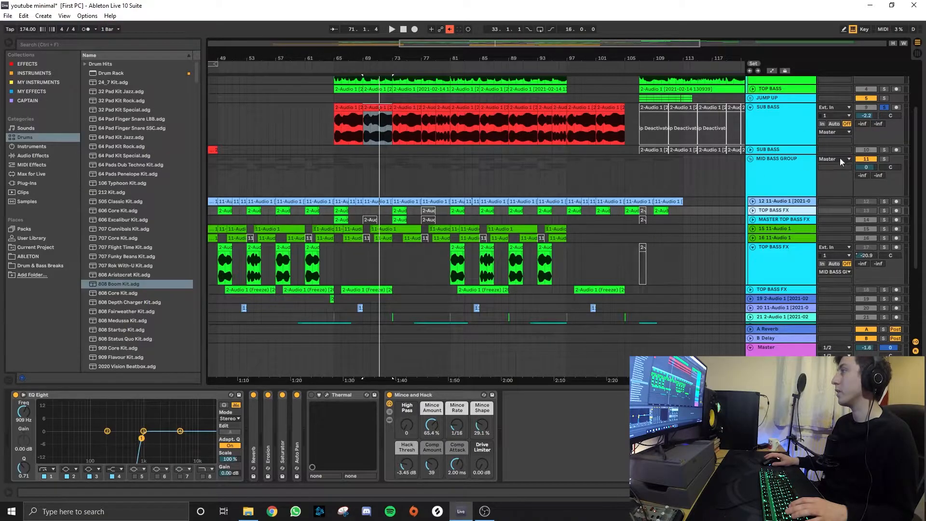
Solo MID BASS GROUP and its MASTER TOP BASS FX track, unfold that track, and play its clip at bar 65
{"action": "left_click", "coordinate": [884, 159]}
{"action": "left_click", "coordinate": [788, 220]}
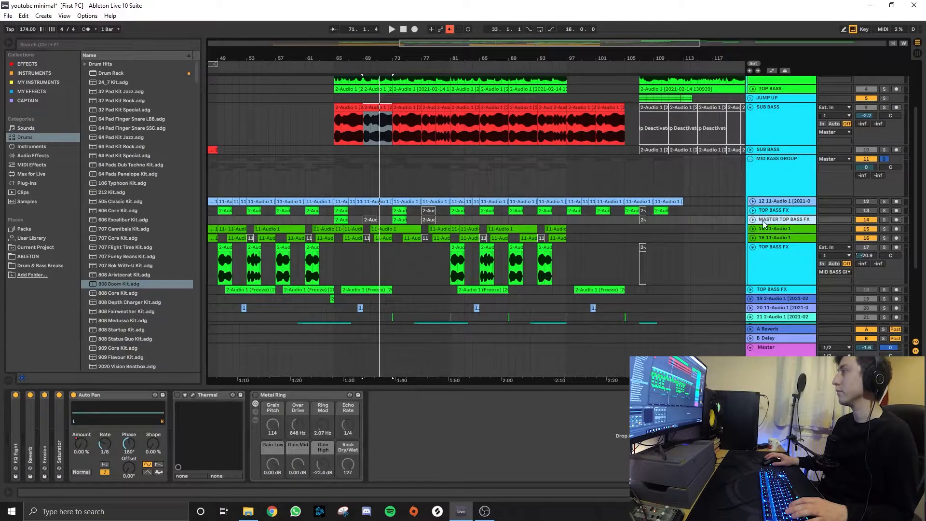
{"action": "left_click", "coordinate": [752, 220]}
{"action": "left_click", "coordinate": [339, 211]}
{"action": "left_click", "coordinate": [340, 220]}
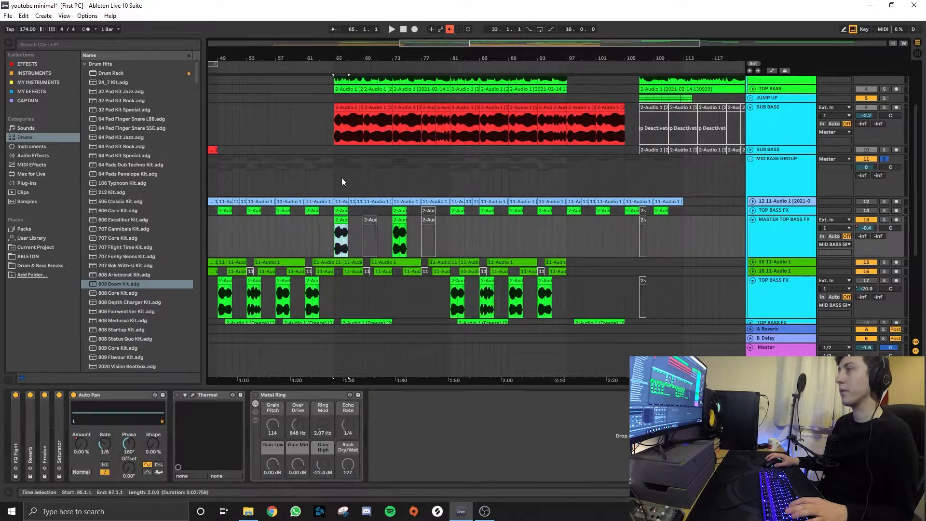
{"action": "left_click", "coordinate": [884, 220]}
{"action": "key", "text": "space"}
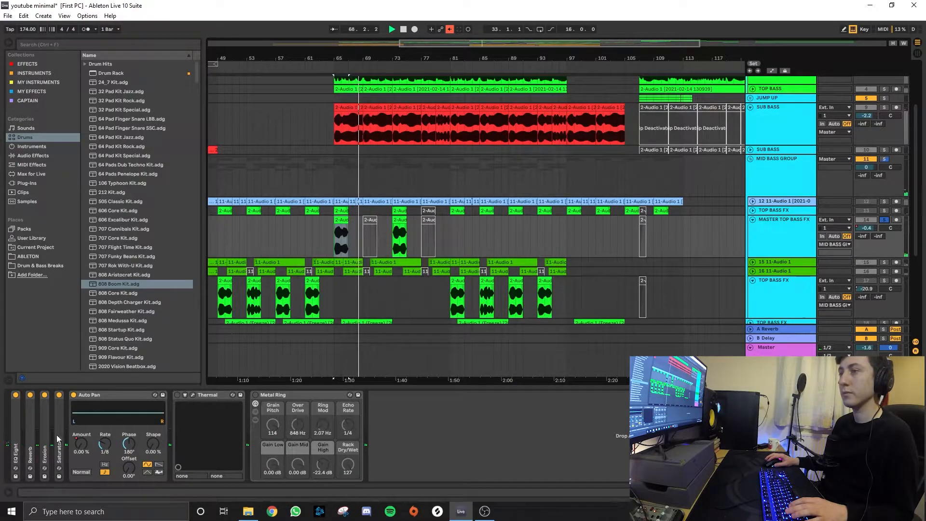
Stop playback and expand the EQ Eight, Reverb, Erosion and Saturator devices on MASTER TOP BASS FX
{"action": "key", "text": "space"}
{"action": "double_click", "coordinate": [16, 421]}
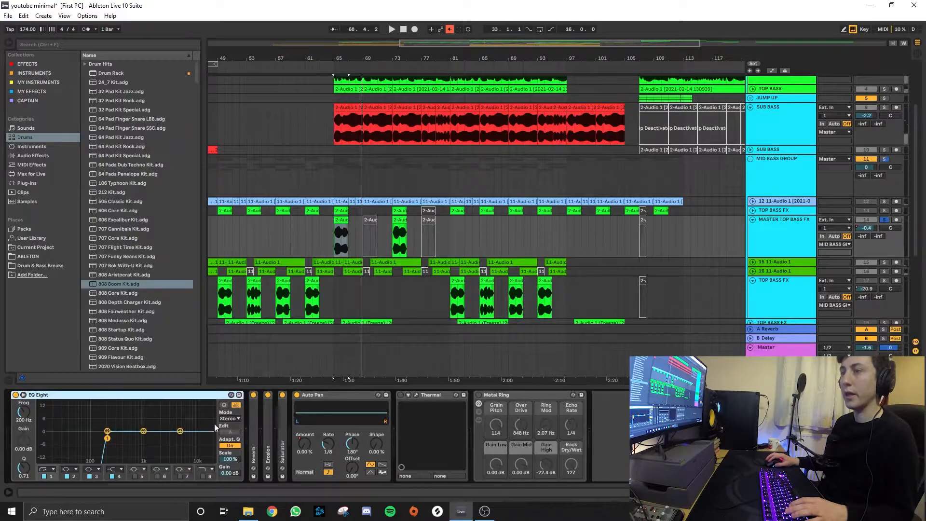
{"action": "double_click", "coordinate": [255, 424]}
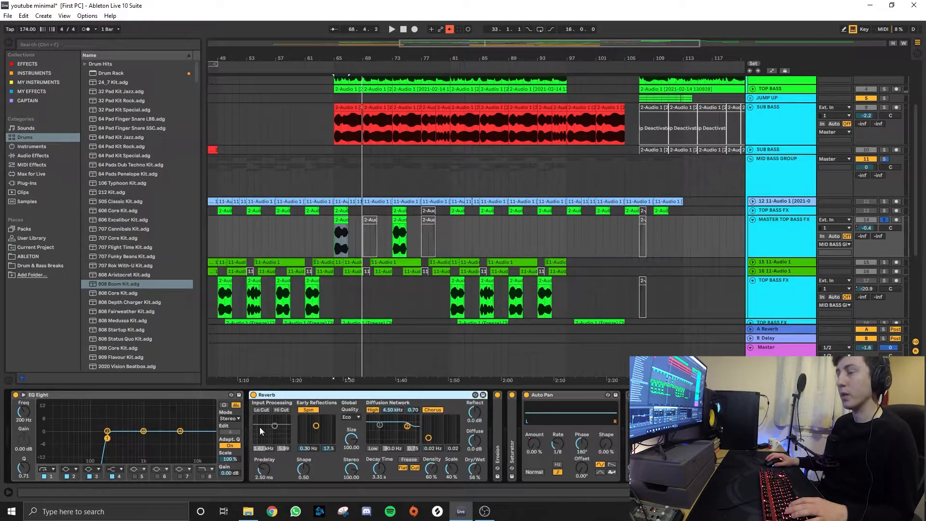
{"action": "double_click", "coordinate": [498, 423]}
{"action": "double_click", "coordinate": [577, 420]}
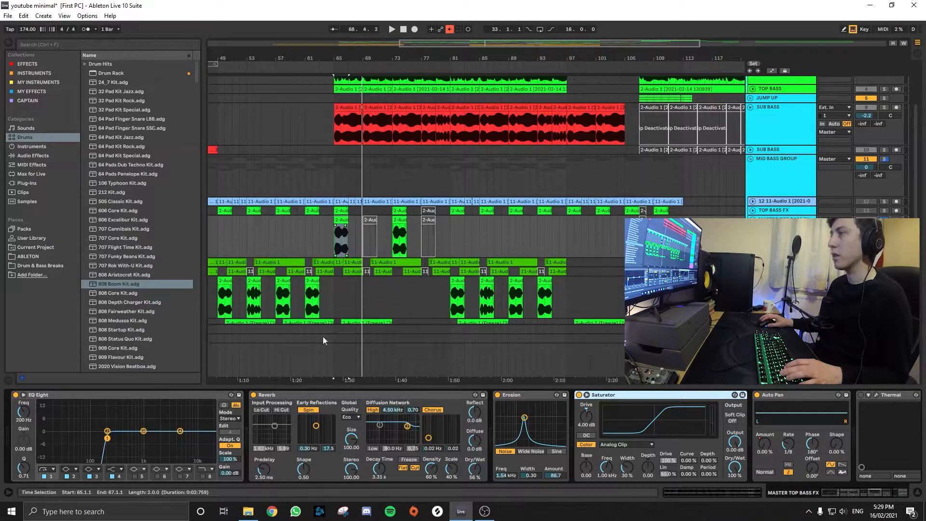
Bypass the Reverb, Erosion, Saturator and Auto Pan on MASTER TOP BASS FX and play the bar 65 clip
{"action": "left_click", "coordinate": [253, 395]}
{"action": "left_click", "coordinate": [497, 394]}
{"action": "left_click", "coordinate": [579, 394]}
{"action": "left_click", "coordinate": [757, 395]}
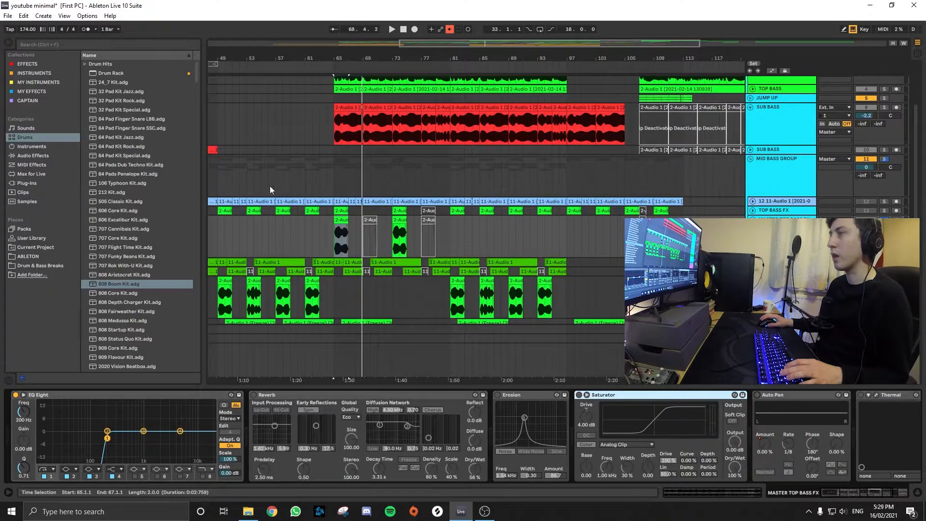
{"action": "left_click", "coordinate": [339, 221]}
{"action": "key", "text": "space"}
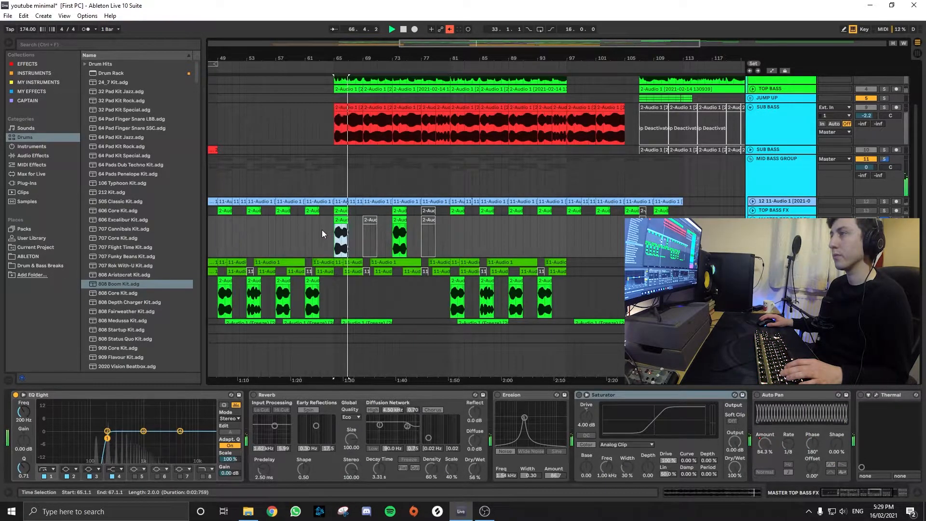
Turn the Reverb and Erosion back on one at a time, auditioning the bar 65 clip with each added
{"action": "left_click", "coordinate": [253, 395]}
{"action": "key", "text": "space"}
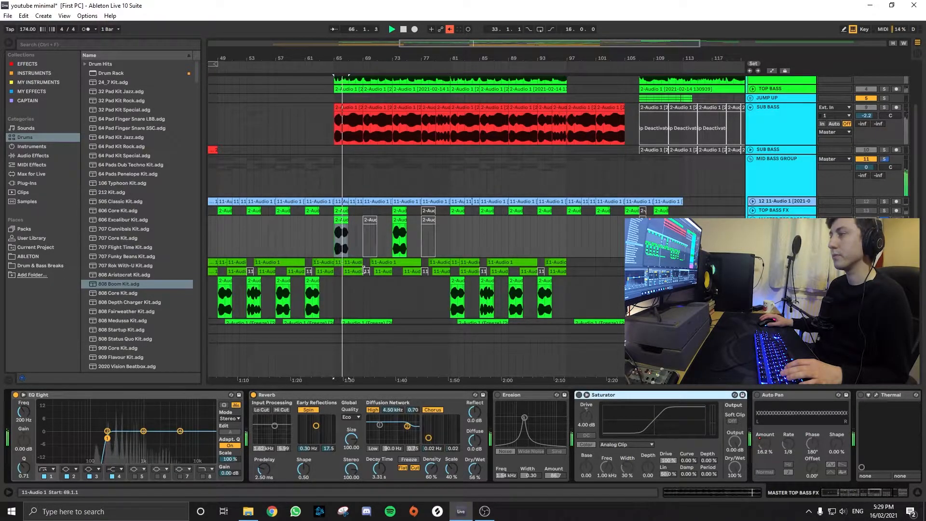
{"action": "left_click", "coordinate": [497, 394]}
{"action": "key", "text": "space"}
{"action": "key", "text": "space"}
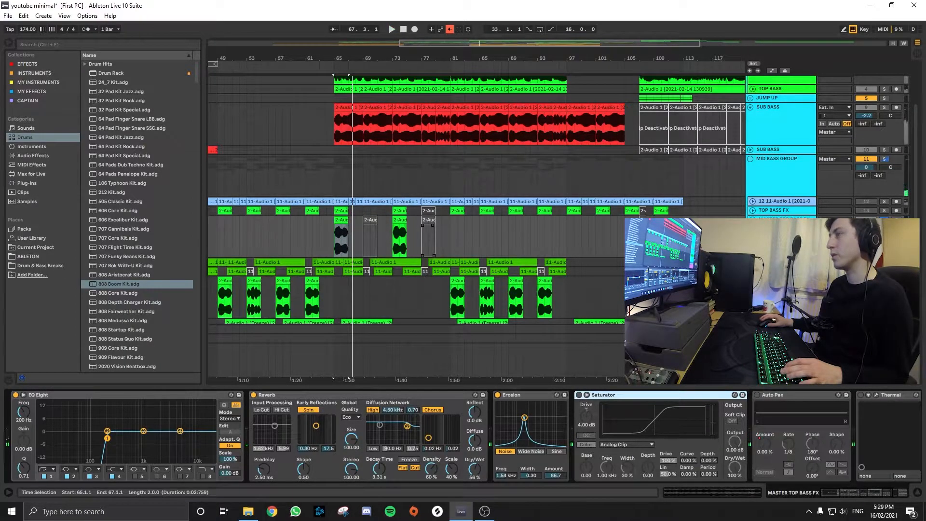
Turn the Saturator and Auto Pan back on while auditioning the MASTER TOP BASS FX clip
{"action": "left_click", "coordinate": [578, 395]}
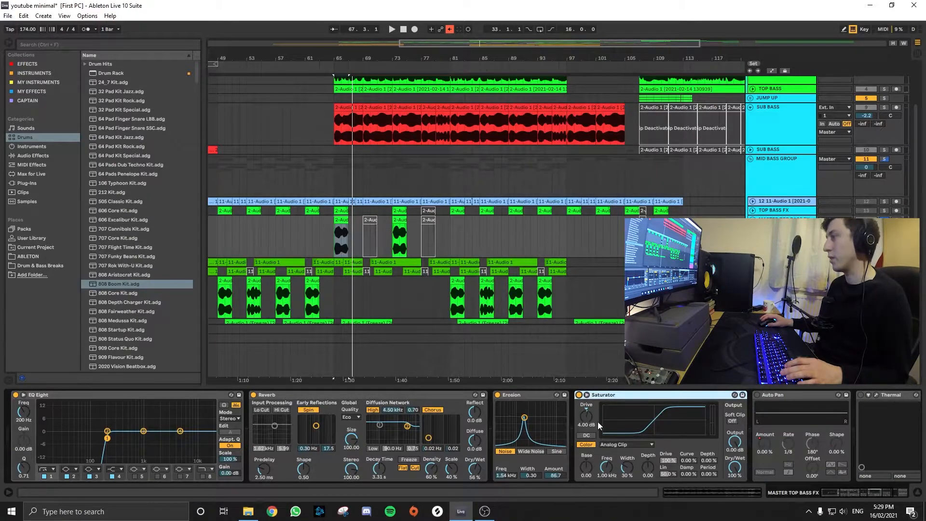
{"action": "key", "text": "space"}
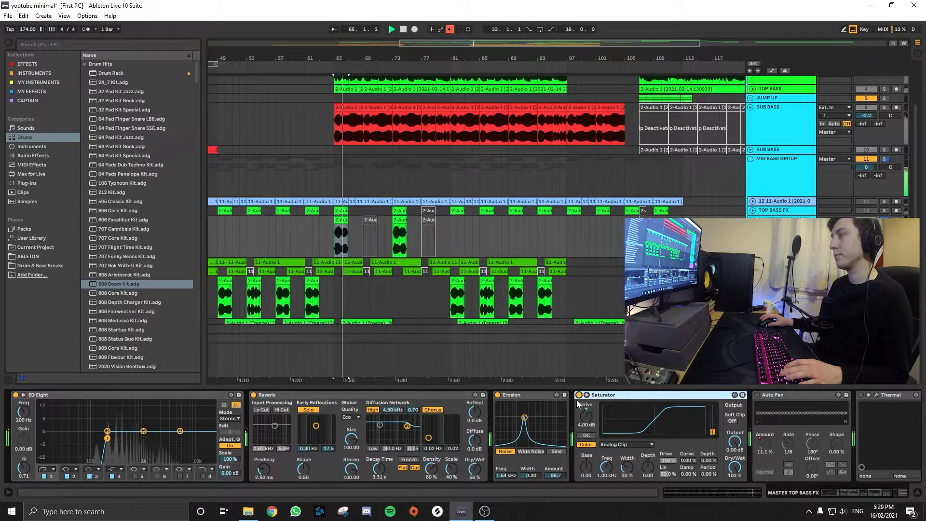
{"action": "left_click", "coordinate": [756, 395]}
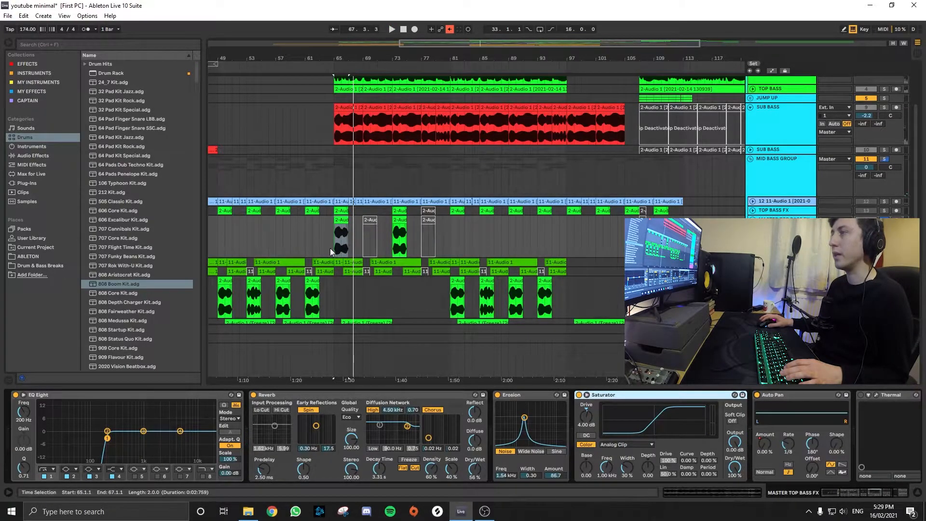
Show the Auto Pan Amount automation on MASTER TOP BASS FX, play it from bar 66, and hide the automation again
{"action": "scroll", "coordinate": [318, 244], "scroll_direction": "up", "scroll_amount": 3}
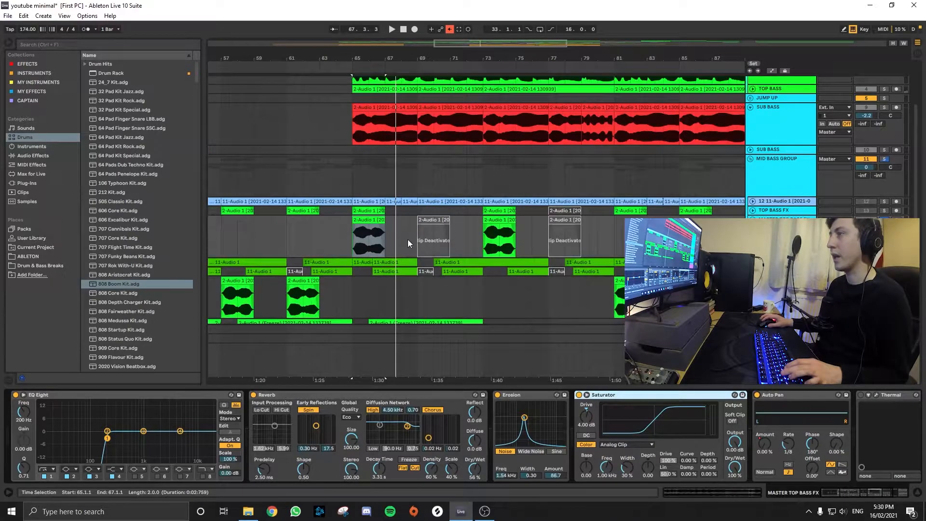
{"action": "key", "text": "a"}
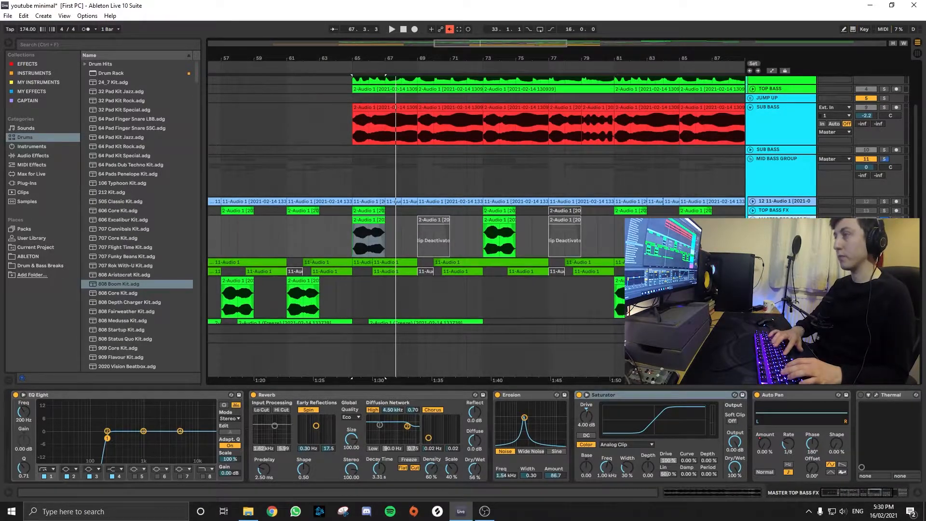
{"action": "left_click", "coordinate": [763, 441]}
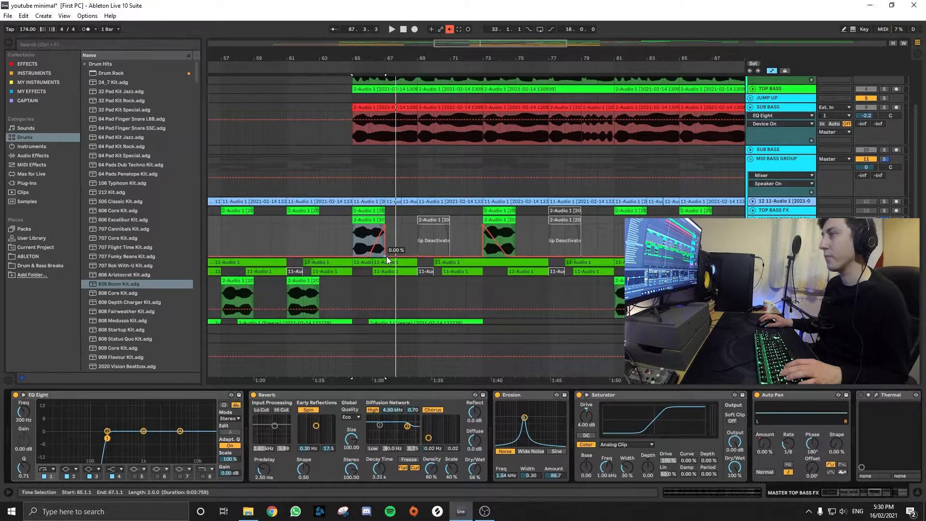
{"action": "left_click", "coordinate": [369, 230]}
{"action": "key", "text": "space"}
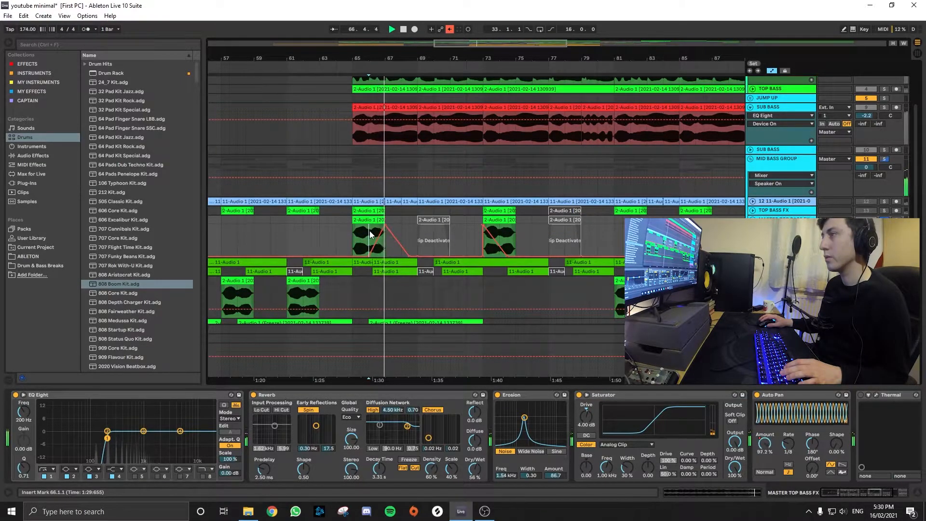
{"action": "key", "text": "space"}
{"action": "key", "text": "a"}
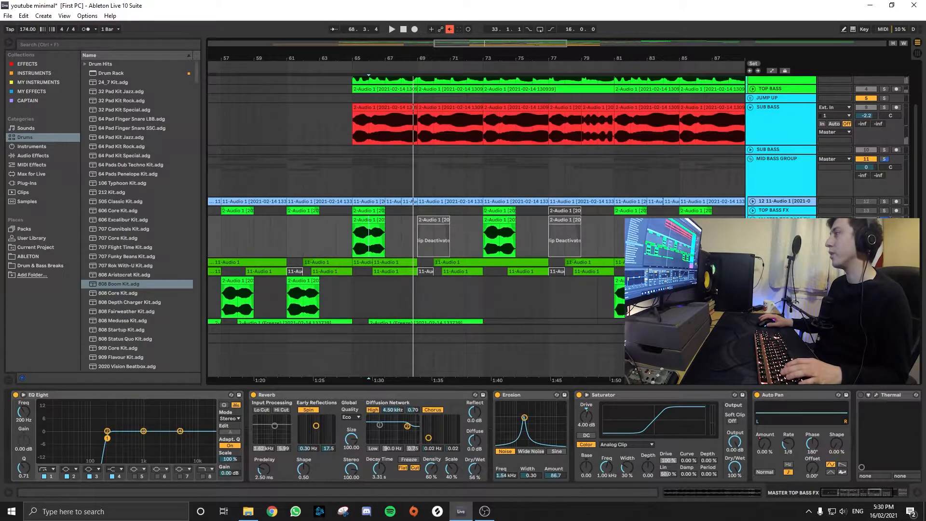
Unfold track 15 11-Audio 1 and compare its resampled clip at bar 65 with the second half of the MASTER TOP BASS FX clip
{"action": "left_click", "coordinate": [763, 273]}
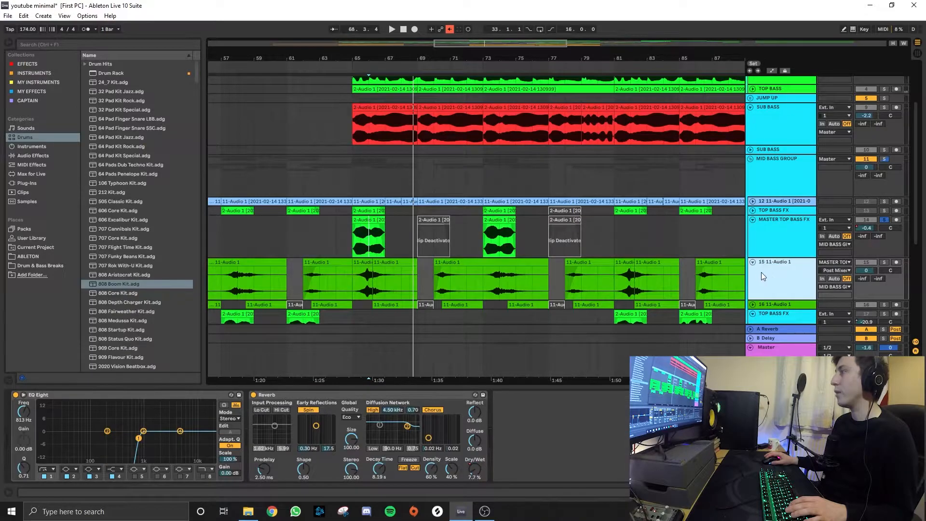
{"action": "scroll", "coordinate": [363, 260], "scroll_direction": "down", "scroll_amount": 2}
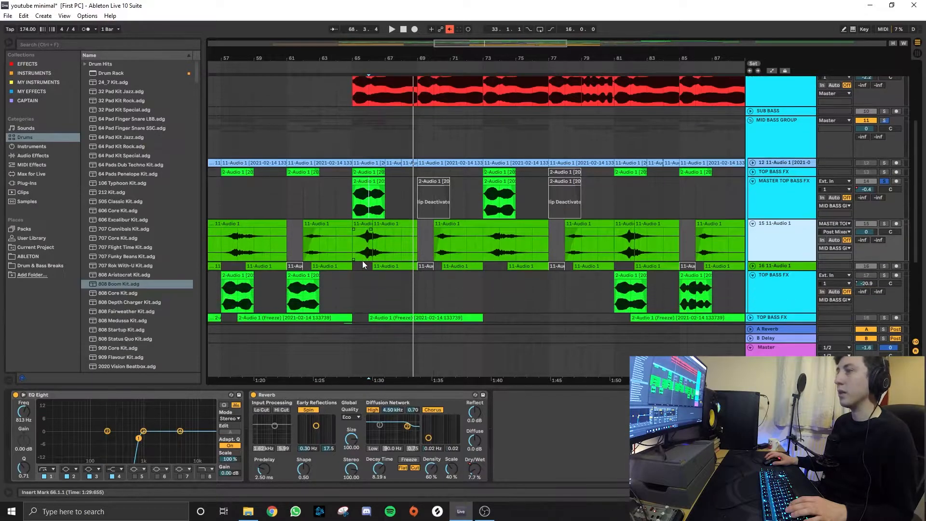
{"action": "left_click", "coordinate": [370, 223]}
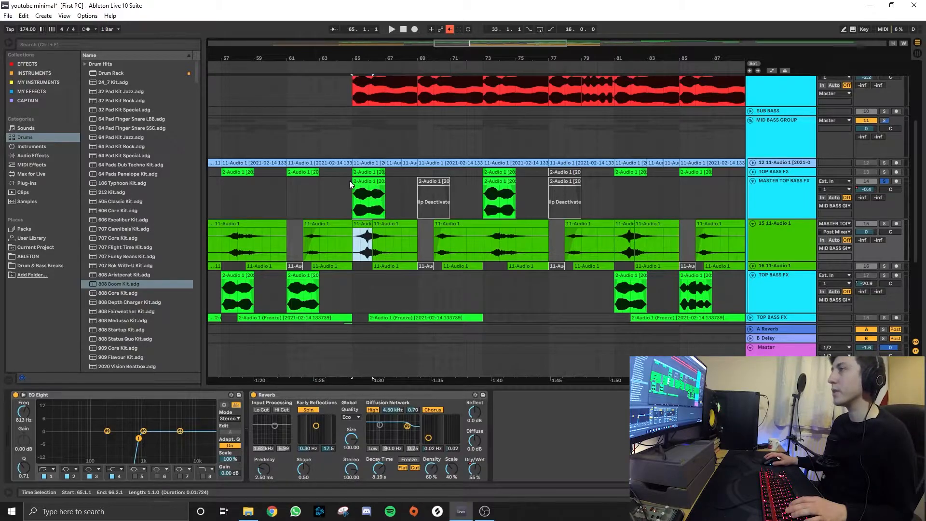
{"action": "left_click_drag", "start_coordinate": [369, 201], "coordinate": [383, 200]}
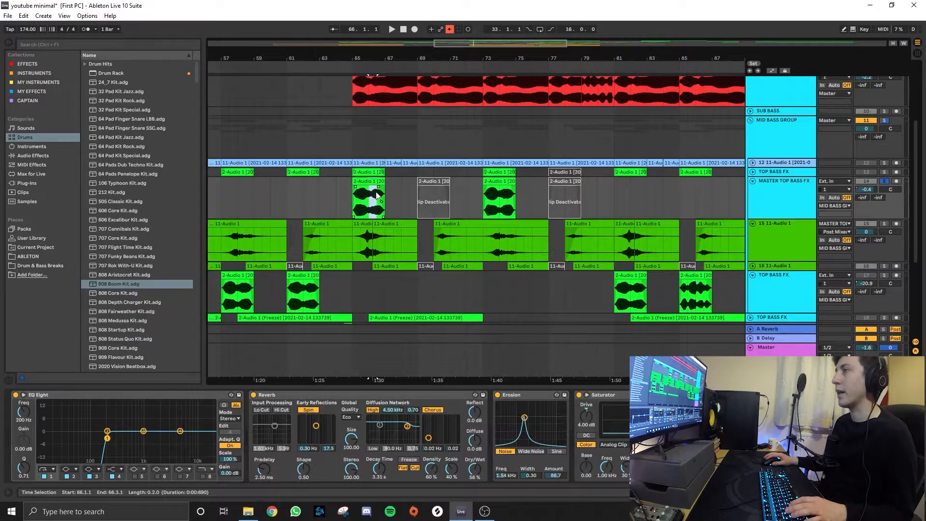
{"action": "scroll", "coordinate": [372, 241], "scroll_direction": "down", "scroll_amount": 1}
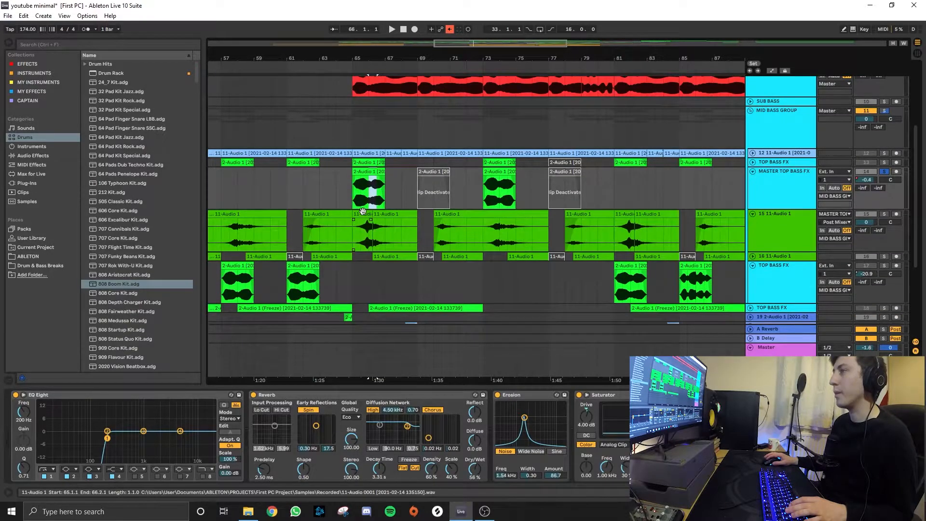
{"action": "left_click", "coordinate": [362, 212]}
Solo track 15 11-Audio 1 and play its clip from bar 65
{"action": "left_click", "coordinate": [884, 214]}
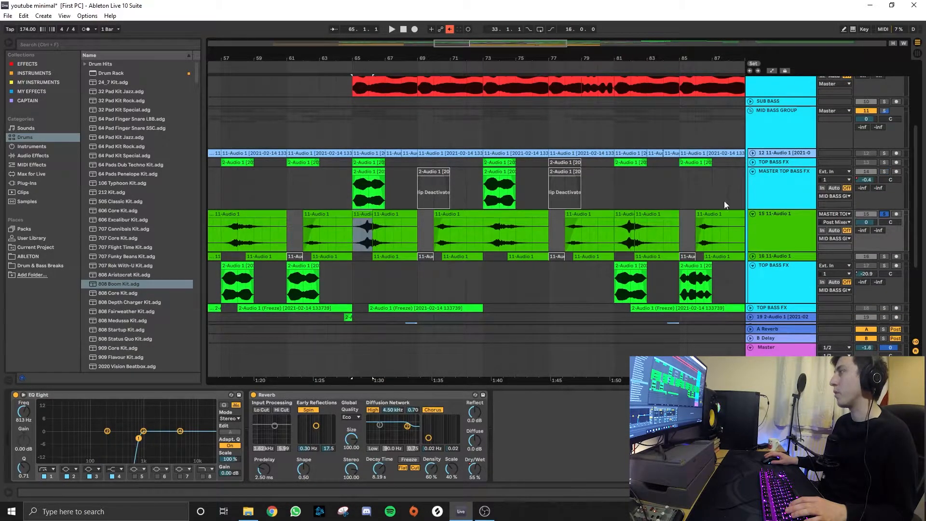
{"action": "left_click", "coordinate": [368, 214]}
{"action": "key", "text": "space"}
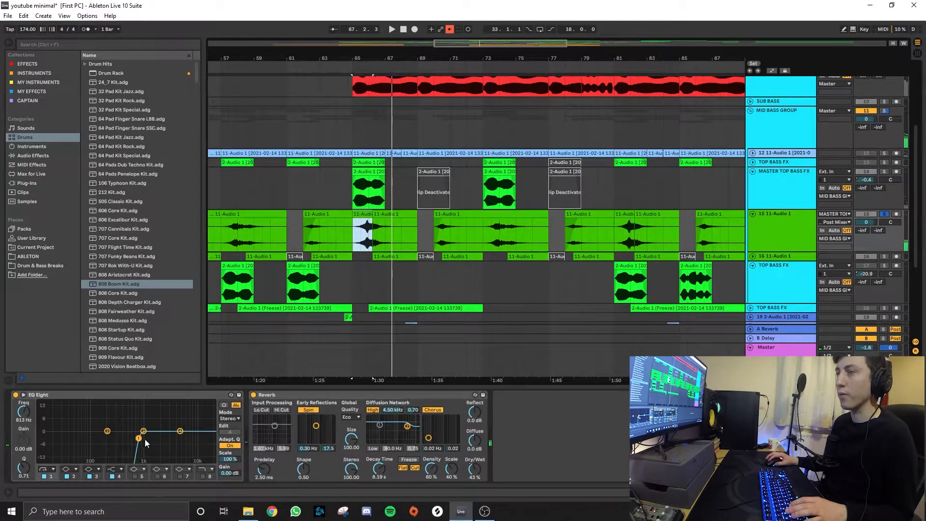
Compare the 11-Audio 1 clip after bar 66 on track 15 with the matching clip on track 16, unfolding track 16
{"action": "left_click", "coordinate": [378, 222]}
{"action": "left_click", "coordinate": [381, 214]}
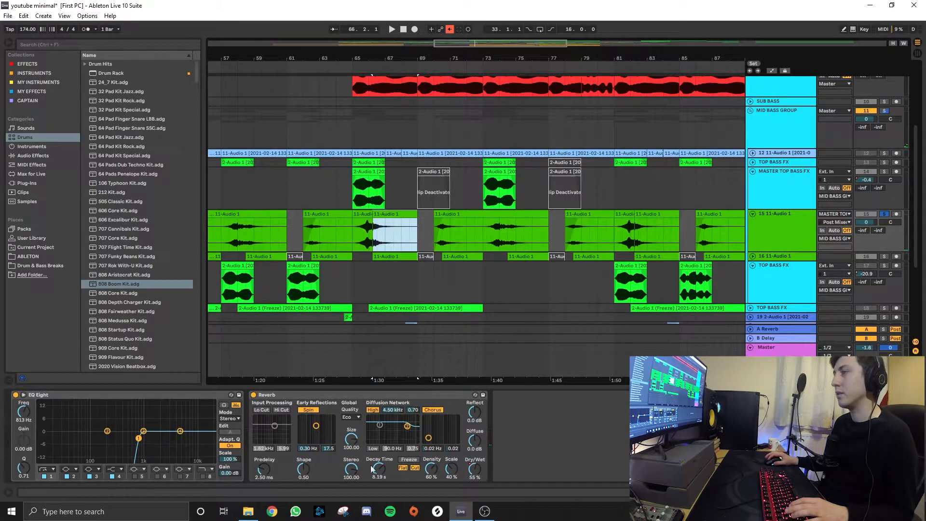
{"action": "scroll", "coordinate": [357, 227], "scroll_direction": "down", "scroll_amount": 1}
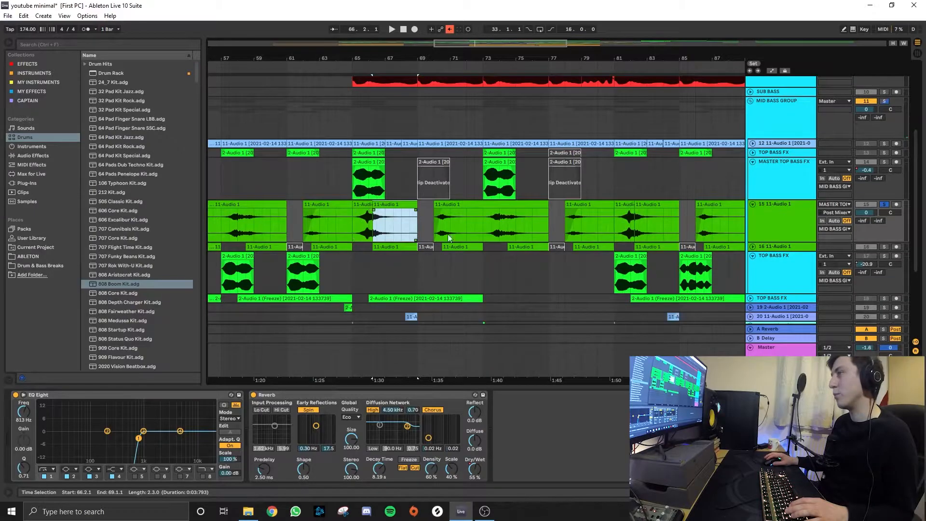
{"action": "left_click", "coordinate": [752, 246]}
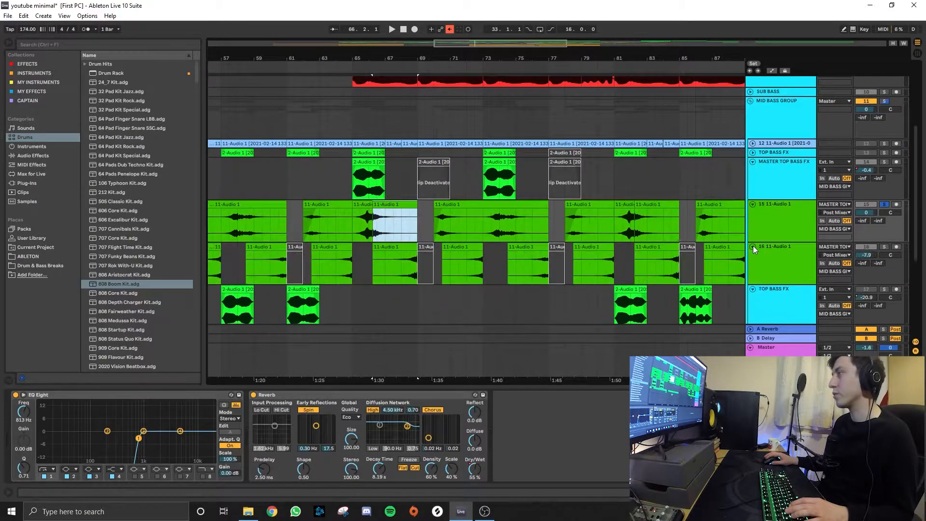
{"action": "left_click", "coordinate": [400, 247]}
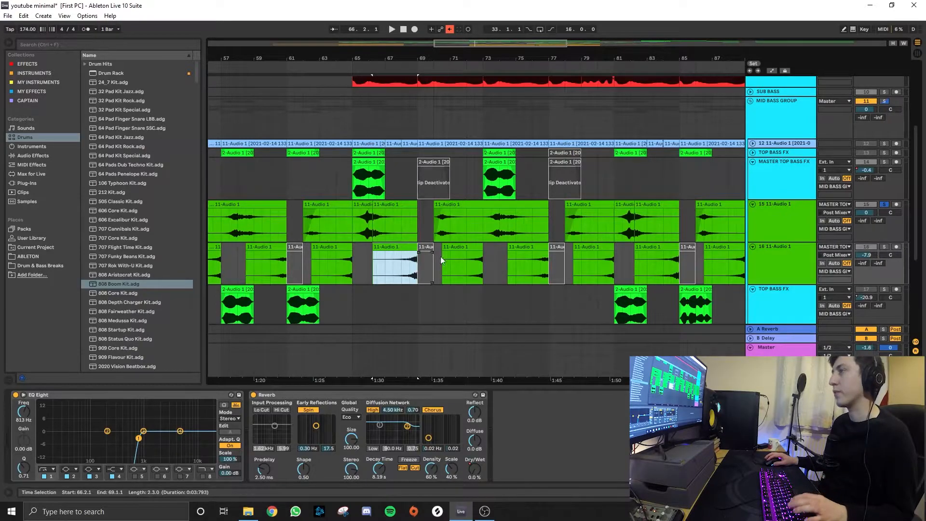
Solo track 16 11-Audio 1 and play its selected clip after bar 66
{"action": "left_click", "coordinate": [883, 246]}
{"action": "key", "text": "space"}
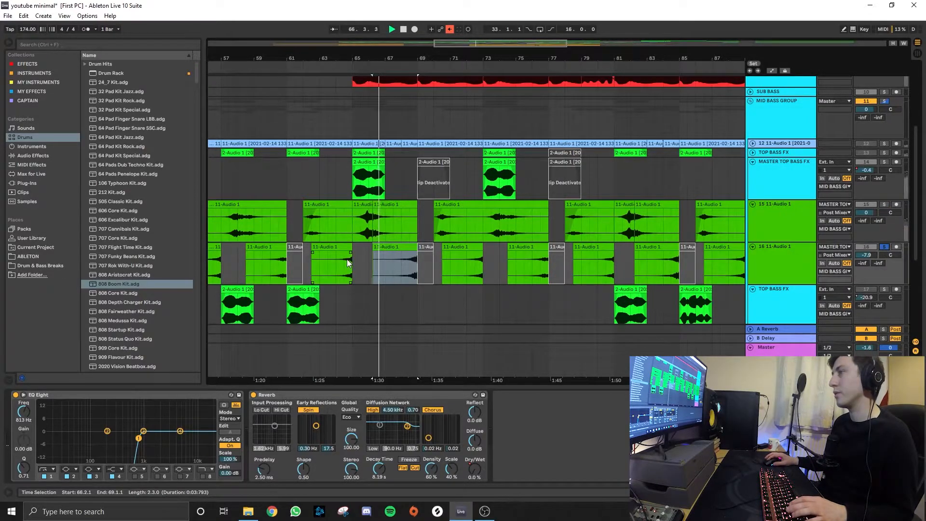
{"action": "left_click", "coordinate": [775, 260]}
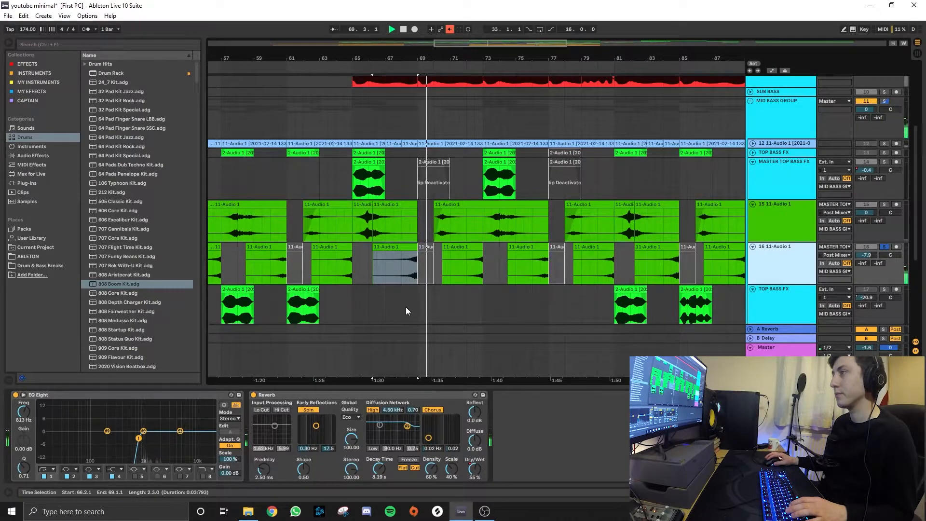
Show the Reverb Dry/Wet automation on tracks 15 and 16, play the section from bar 65.3, and hide the automation again
{"action": "key", "text": "a"}
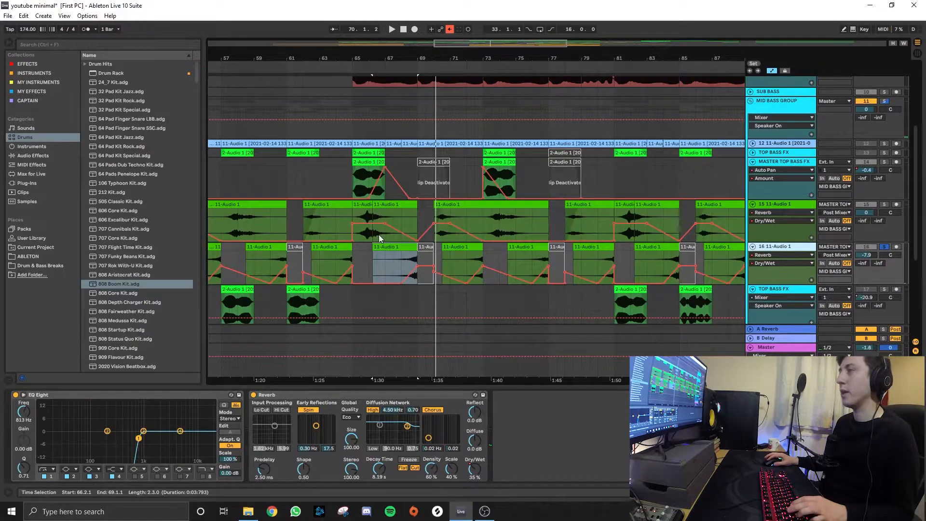
{"action": "scroll", "coordinate": [380, 236], "scroll_direction": "up", "scroll_amount": 3}
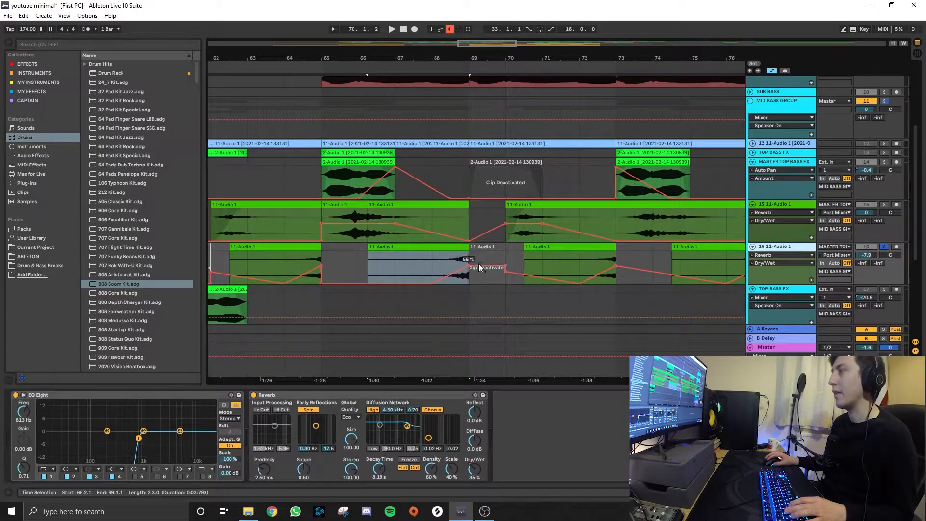
{"action": "left_click", "coordinate": [419, 264]}
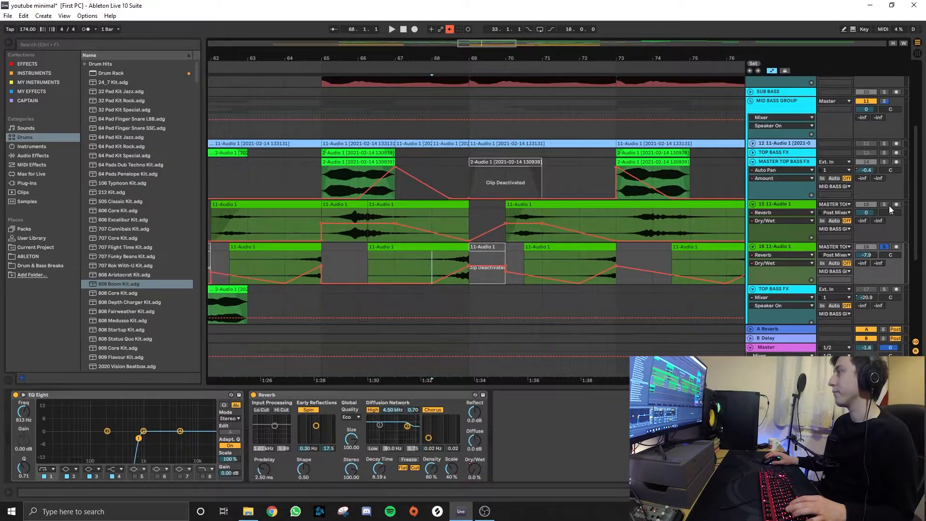
{"action": "left_click", "coordinate": [344, 251]}
{"action": "key", "text": "space"}
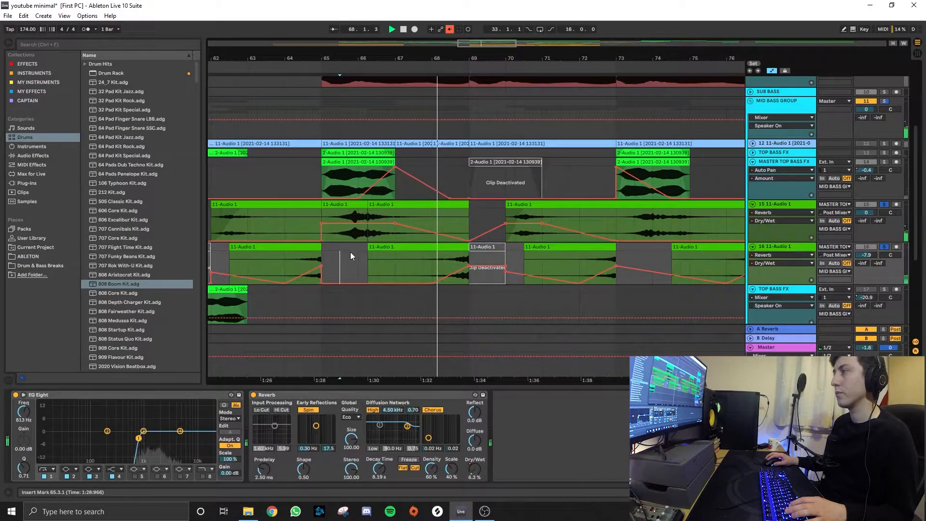
{"action": "key", "text": "a"}
{"action": "scroll", "coordinate": [455, 241], "scroll_direction": "down", "scroll_amount": 3}
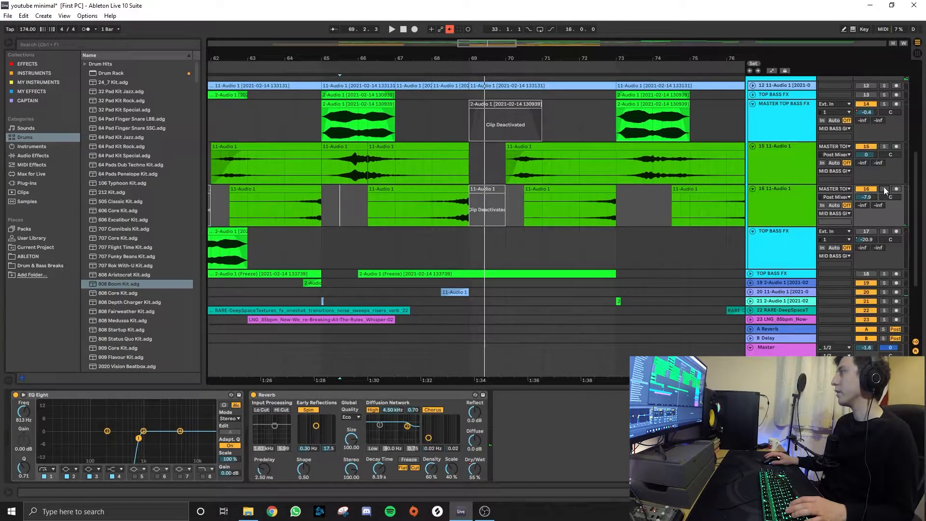
Unfold tracks 12 11-Audio 1 and 13 TOP BASS FX, and examine the Mince and Hack rack in the TOP BASS FX device chain
{"action": "scroll", "coordinate": [512, 199], "scroll_direction": "up", "scroll_amount": 2}
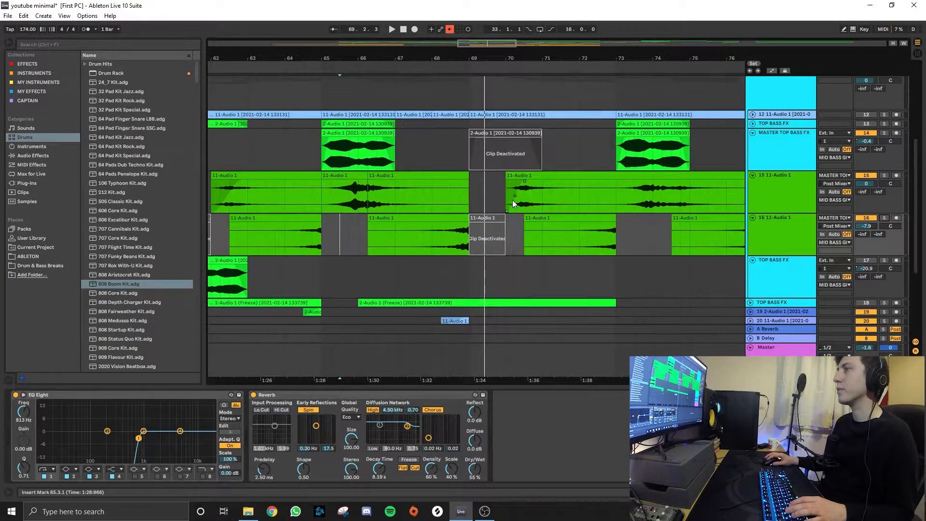
{"action": "left_click", "coordinate": [764, 140]}
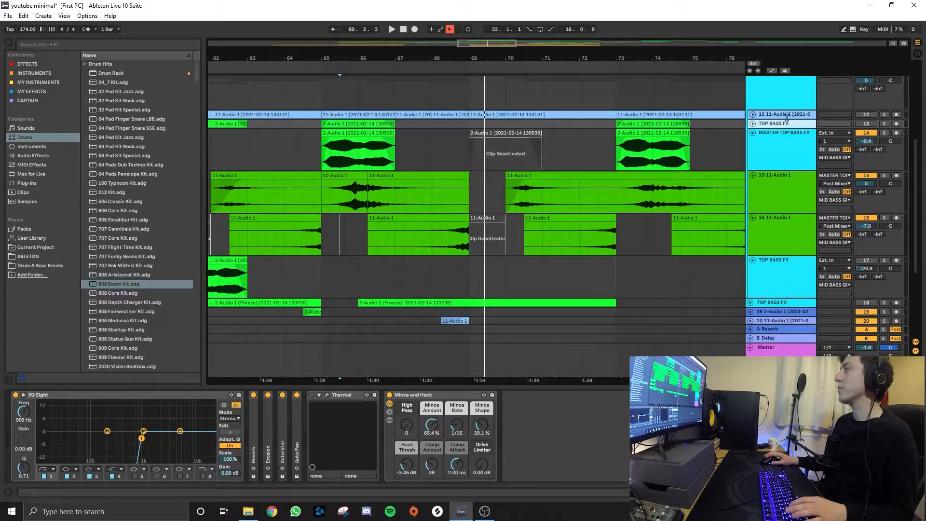
{"action": "left_click", "coordinate": [752, 114]}
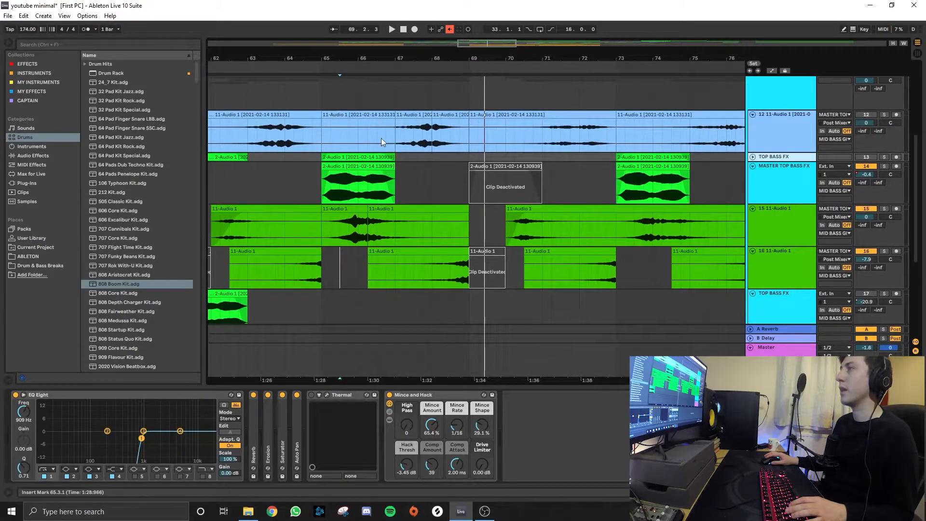
{"action": "left_click", "coordinate": [752, 156]}
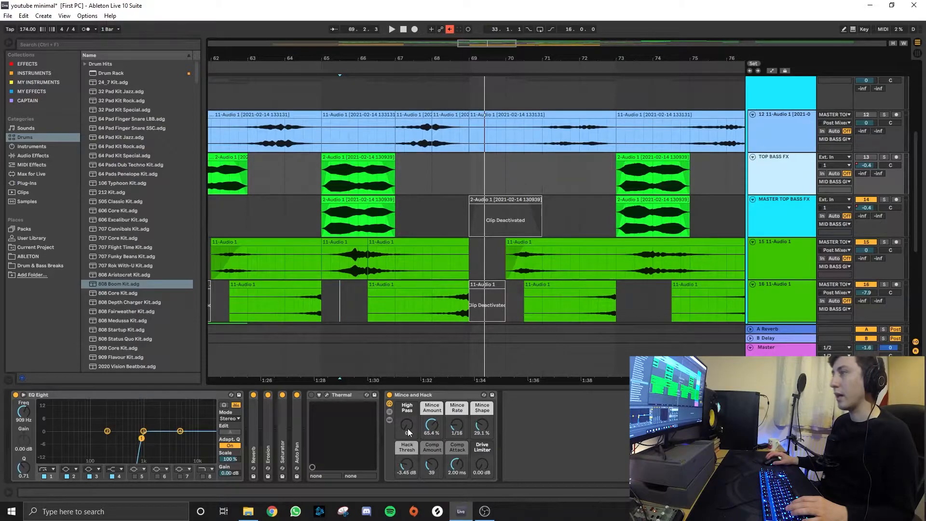
{"action": "left_click", "coordinate": [427, 397]}
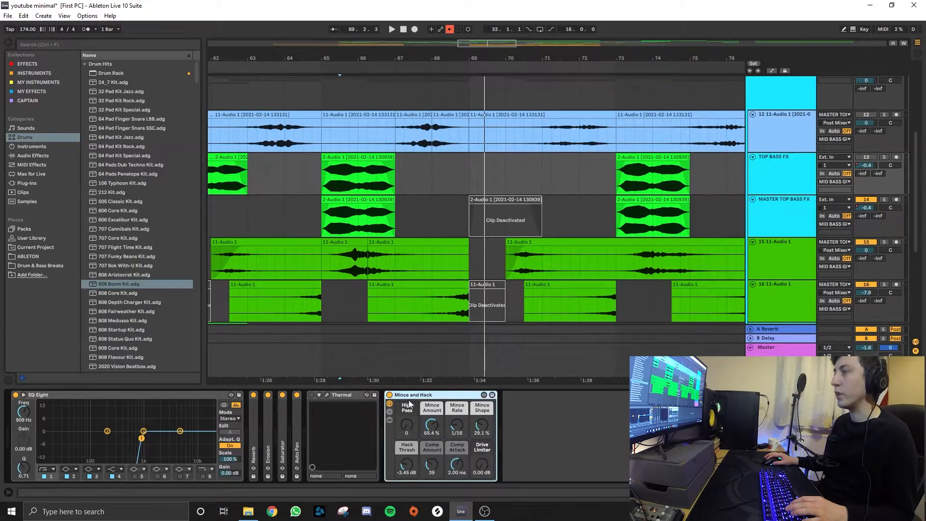
{"action": "scroll", "coordinate": [404, 295], "scroll_direction": "down", "scroll_amount": 2}
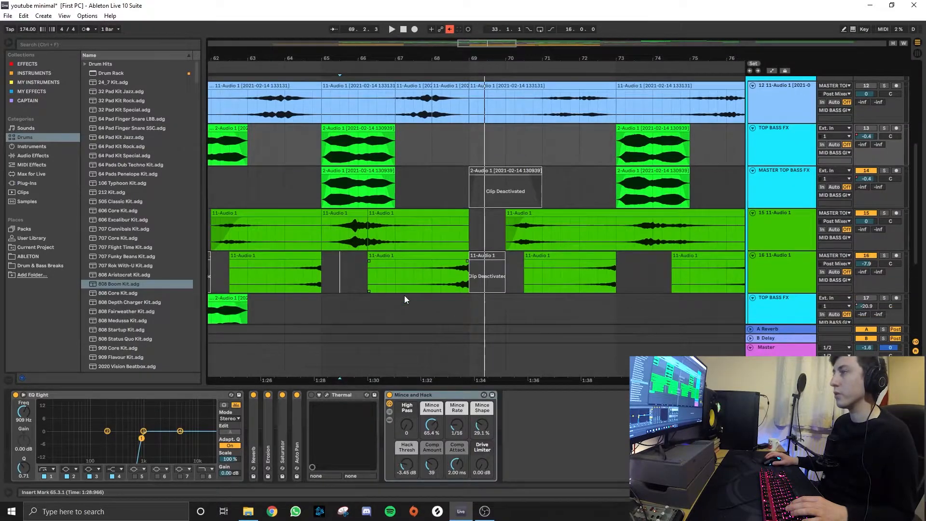
{"action": "left_click", "coordinate": [402, 267]}
{"action": "left_click", "coordinate": [760, 143]}
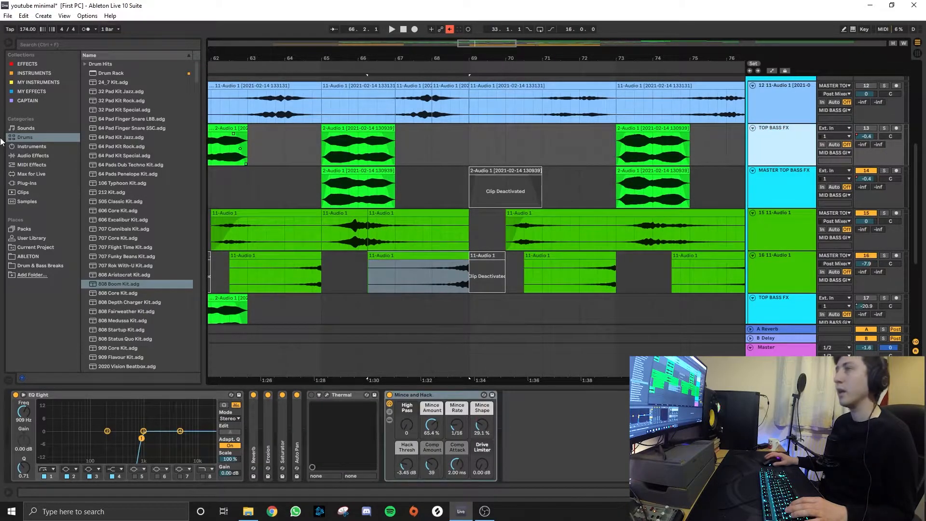
Look through the Max for Live and Plug-Ins categories and open the list of installed Packs
{"action": "left_click", "coordinate": [35, 174]}
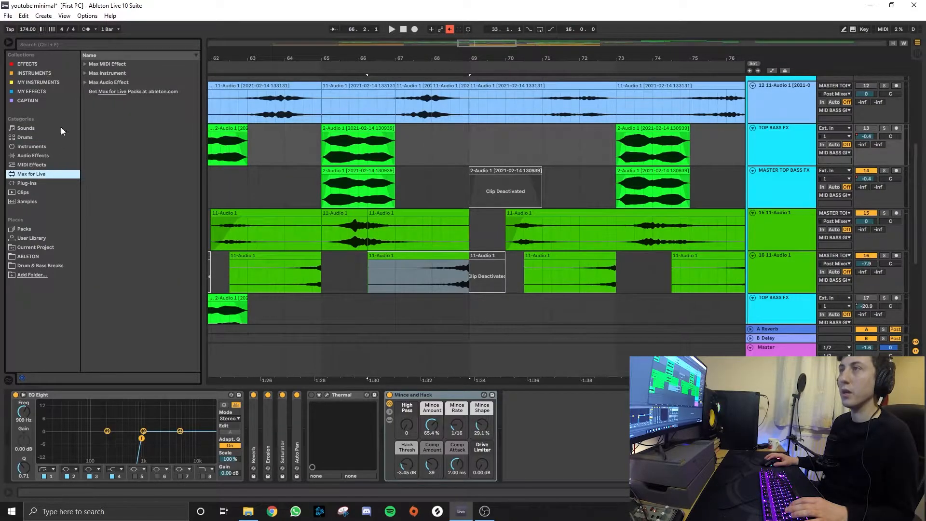
{"action": "left_click", "coordinate": [26, 184]}
{"action": "left_click", "coordinate": [25, 229]}
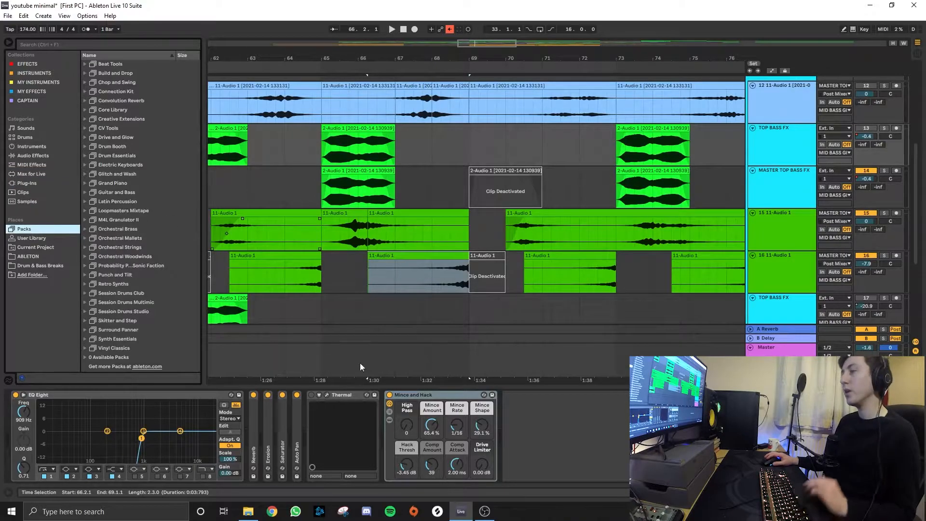
Expand the Reverb in the TOP BASS FX device chain and select the Mince and Hack rack
{"action": "left_click", "coordinate": [453, 236]}
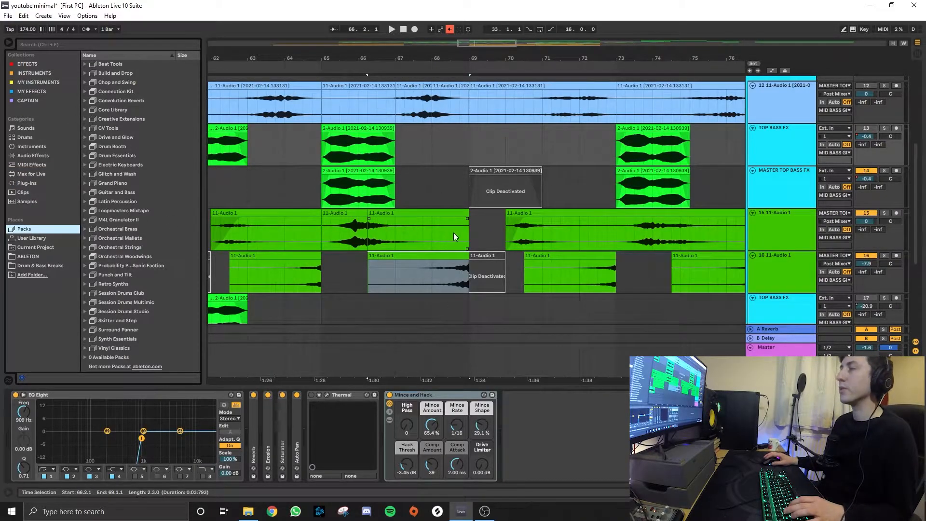
{"action": "double_click", "coordinate": [255, 435]}
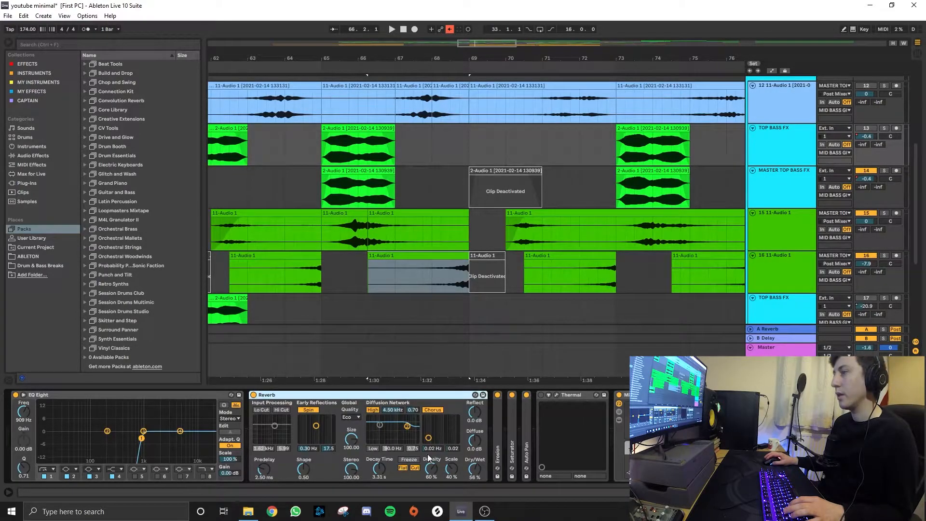
{"action": "left_click", "coordinate": [622, 390]}
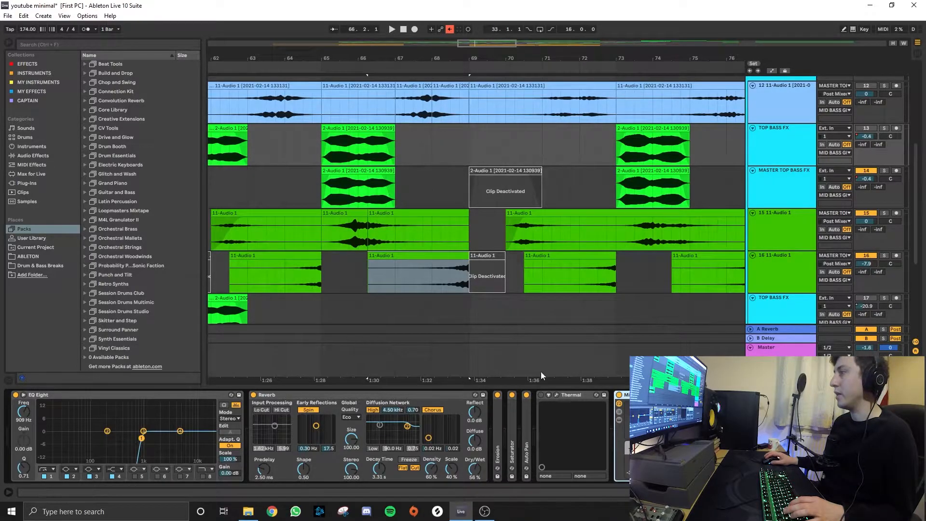
Locate Mince and Hack among the Modulation & Rhythmic effect racks of the Glitch and Wash pack
{"action": "left_click", "coordinate": [195, 44]}
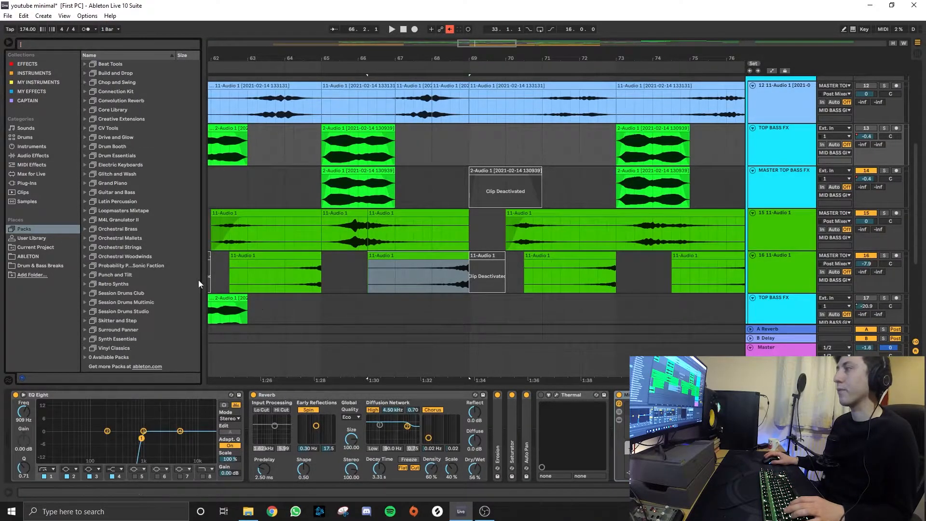
{"action": "left_click", "coordinate": [85, 173]}
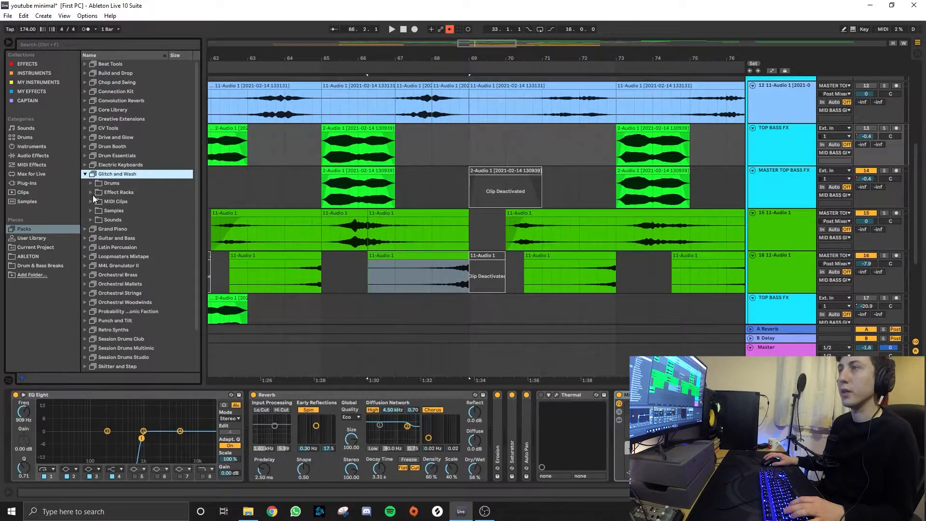
{"action": "left_click", "coordinate": [89, 192]}
{"action": "left_click", "coordinate": [97, 201]}
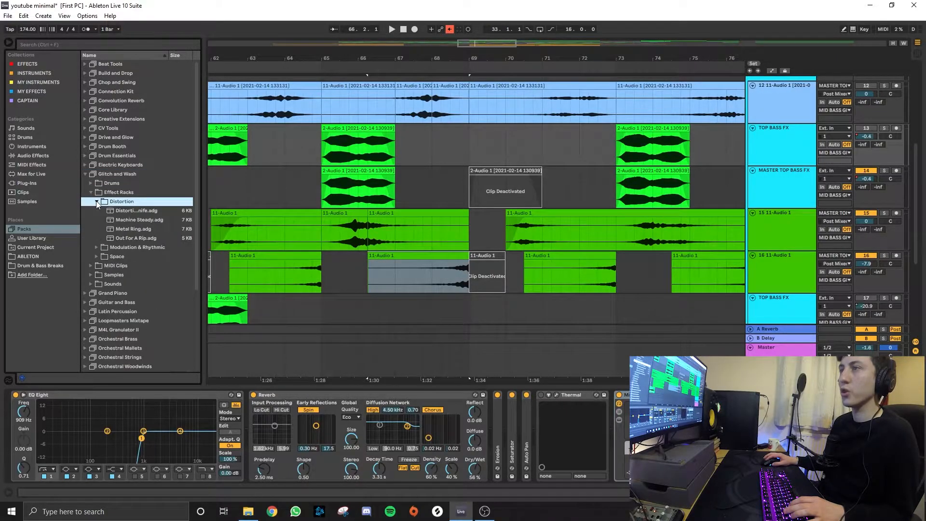
{"action": "left_click", "coordinate": [97, 247]}
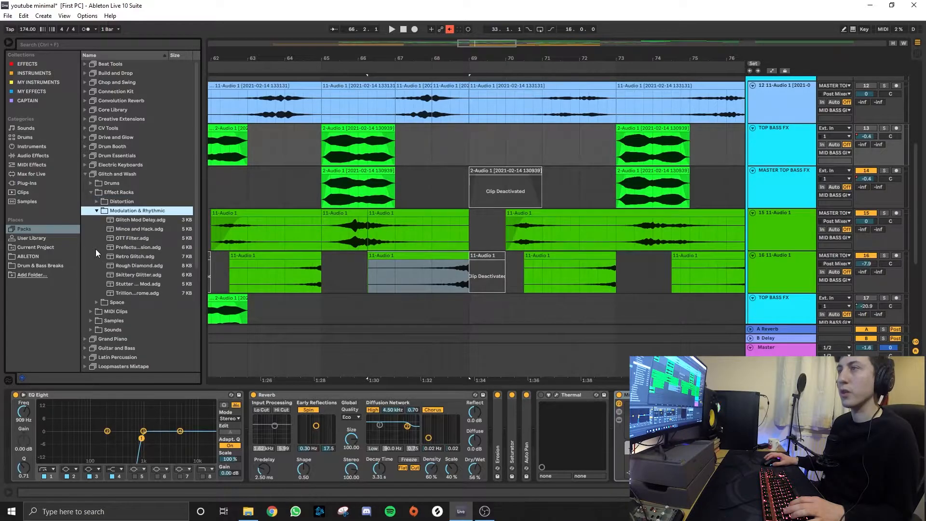
{"action": "left_click", "coordinate": [137, 219]}
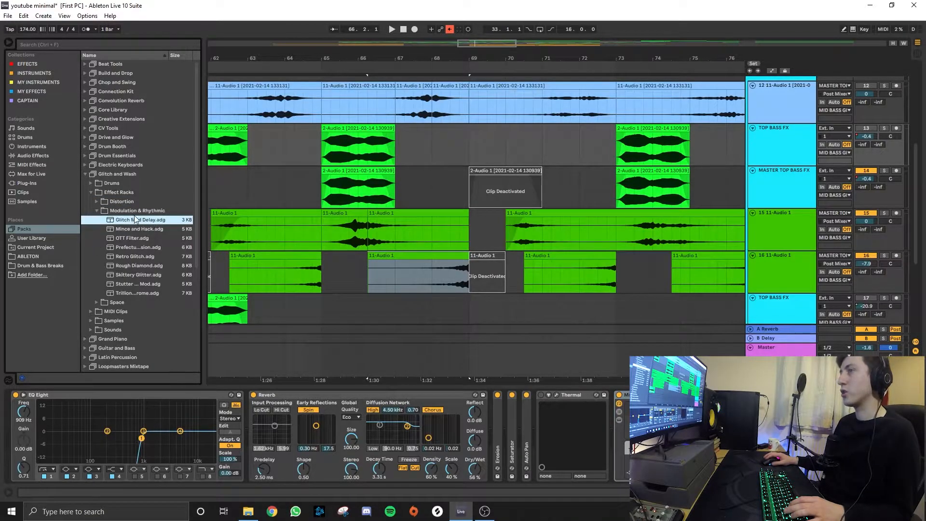
Hide the device view to give the arrangement more room, and survey the bass tracks across the arrangement
{"action": "left_click", "coordinate": [437, 279]}
{"action": "scroll", "coordinate": [420, 288], "scroll_direction": "down", "scroll_amount": 3}
{"action": "left_click_drag", "start_coordinate": [482, 386], "coordinate": [485, 448]}
{"action": "scroll", "coordinate": [462, 160], "scroll_direction": "down", "scroll_amount": 3}
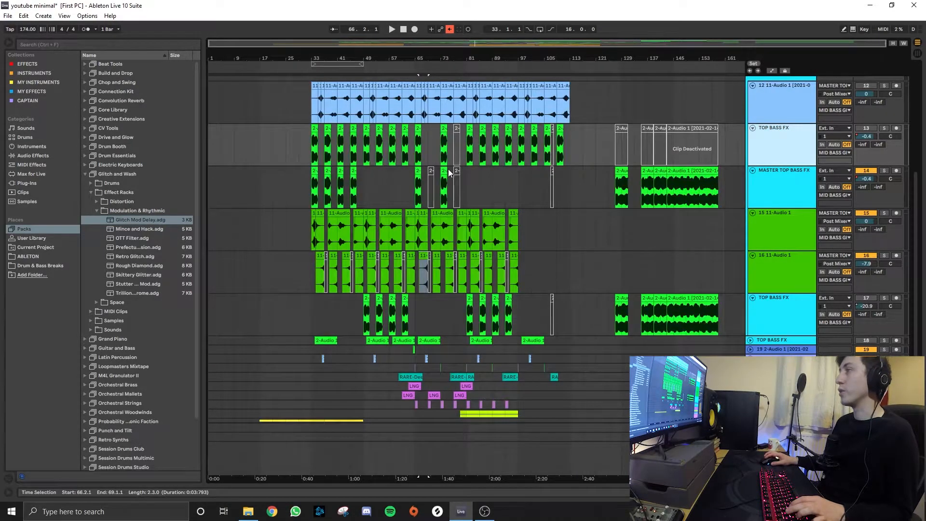
{"action": "scroll", "coordinate": [780, 94], "scroll_direction": "up", "scroll_amount": 3}
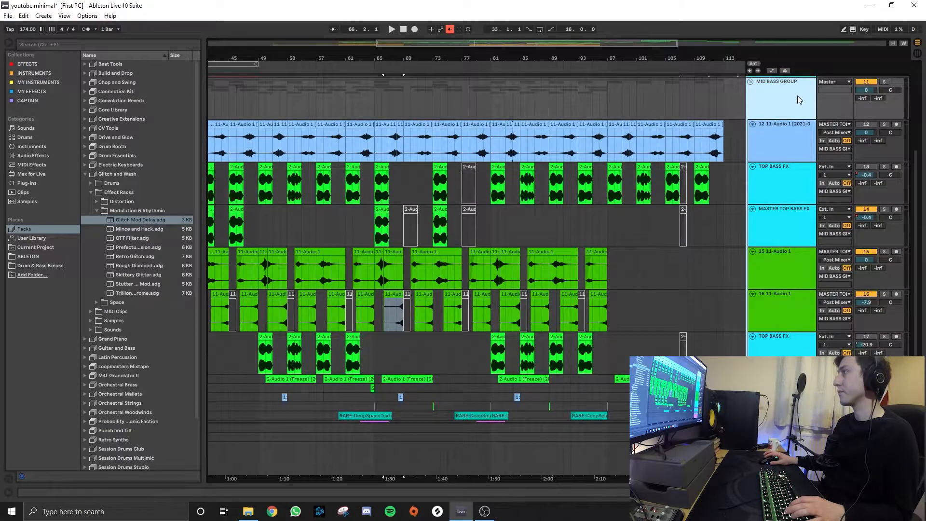
Fold the MID BASS GROUP, the SOUND DESIGN group and the SUB BASS track
{"action": "left_click", "coordinate": [751, 101]}
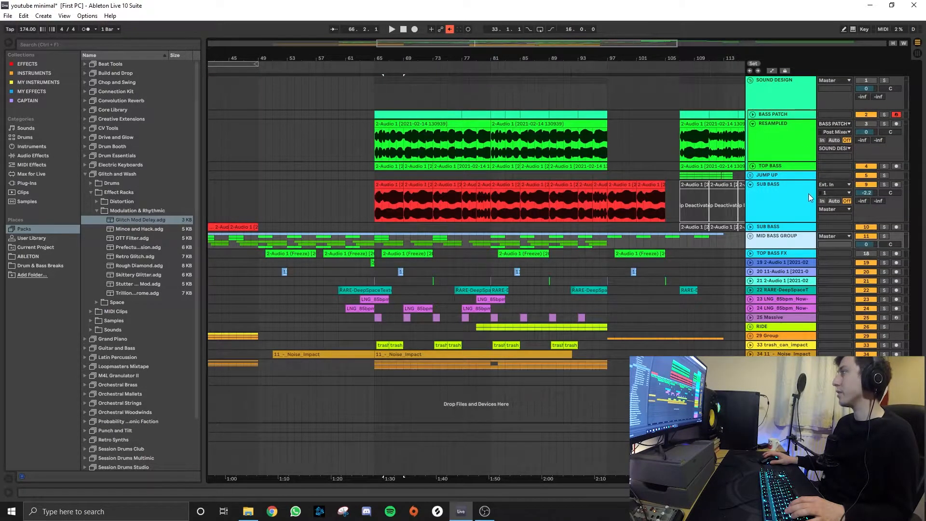
{"action": "left_click", "coordinate": [762, 92]}
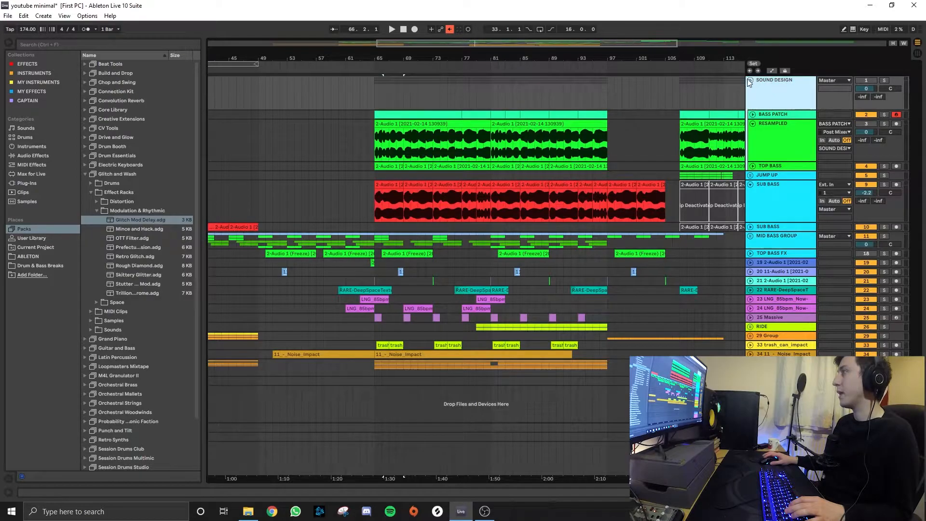
{"action": "left_click", "coordinate": [750, 79]}
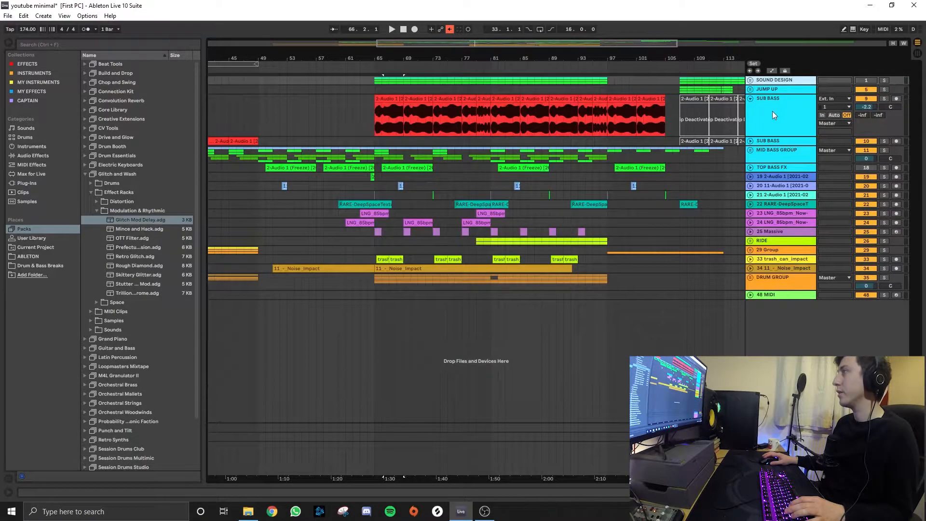
{"action": "left_click", "coordinate": [774, 108]}
{"action": "left_click", "coordinate": [751, 98]}
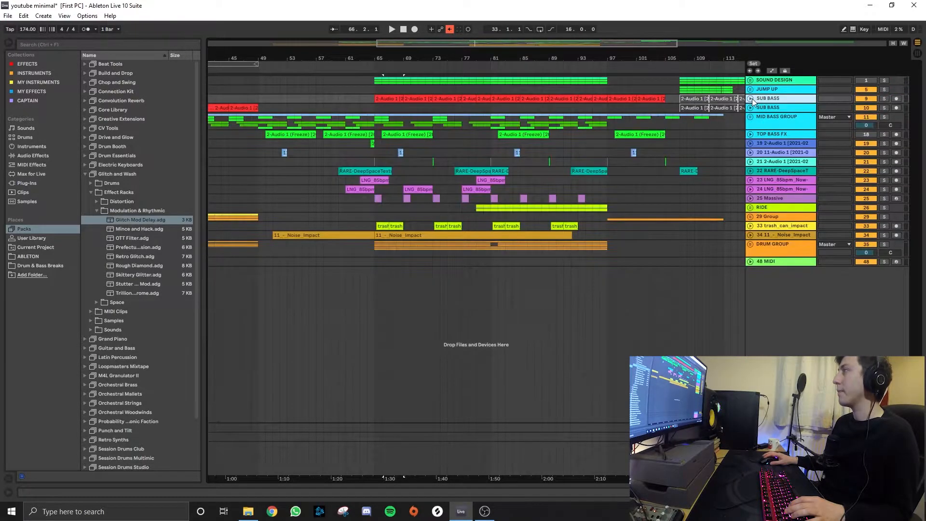
Solo the DRUM GROUP and unfold it to show its tracks
{"action": "left_click", "coordinate": [762, 247]}
{"action": "left_click", "coordinate": [884, 244]}
{"action": "left_click", "coordinate": [750, 244]}
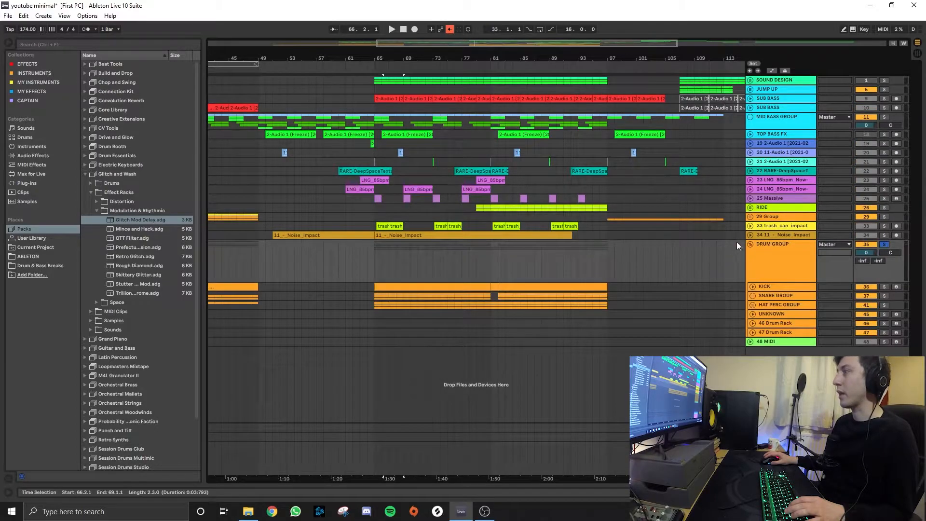
Unfold the drum tracks from KICK through UNKNOWN, including SNARE SHUFFLE, SNARE HIGH and SNARE POP inside the SNARE GROUP
{"action": "left_click", "coordinate": [770, 331]}
{"action": "left_click", "coordinate": [767, 288]}
{"action": "left_click", "coordinate": [768, 315], "text": "shift"}
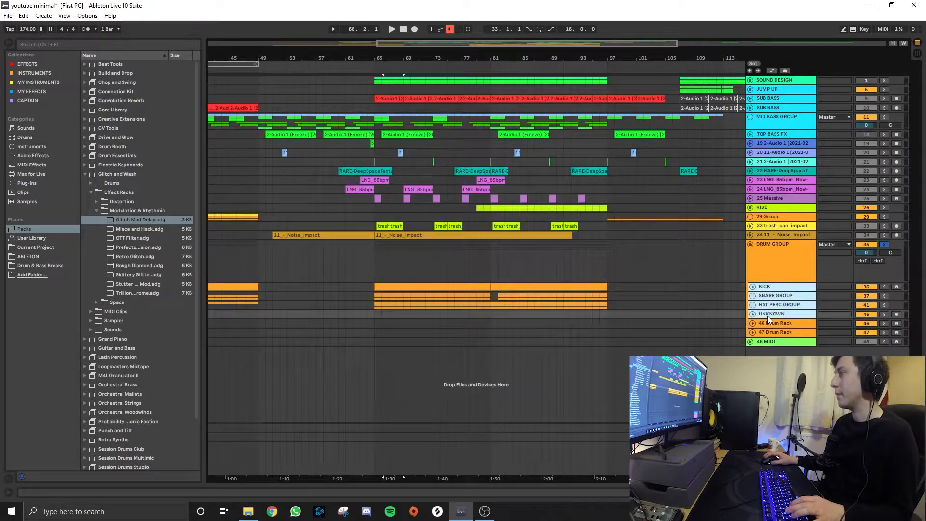
{"action": "key", "text": "u"}
{"action": "left_click", "coordinate": [782, 295]}
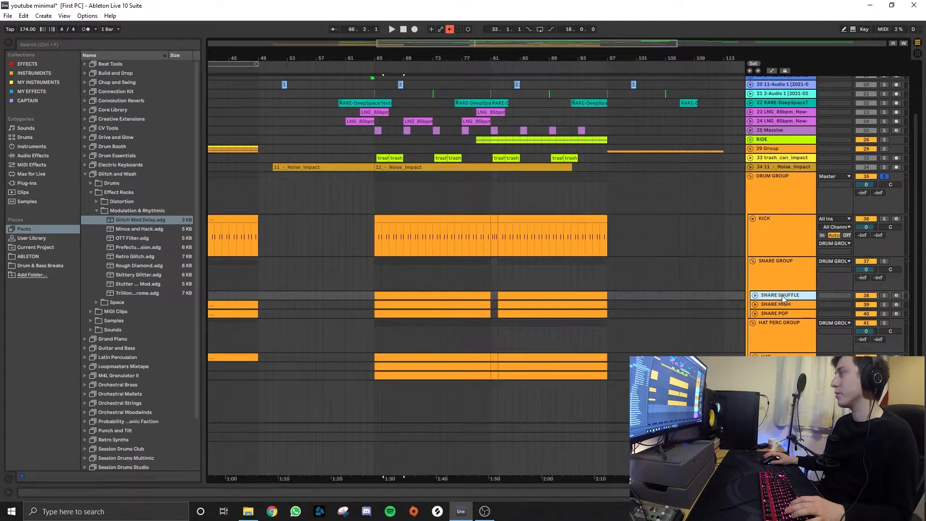
{"action": "left_click", "coordinate": [755, 295]}
{"action": "left_click", "coordinate": [755, 337]}
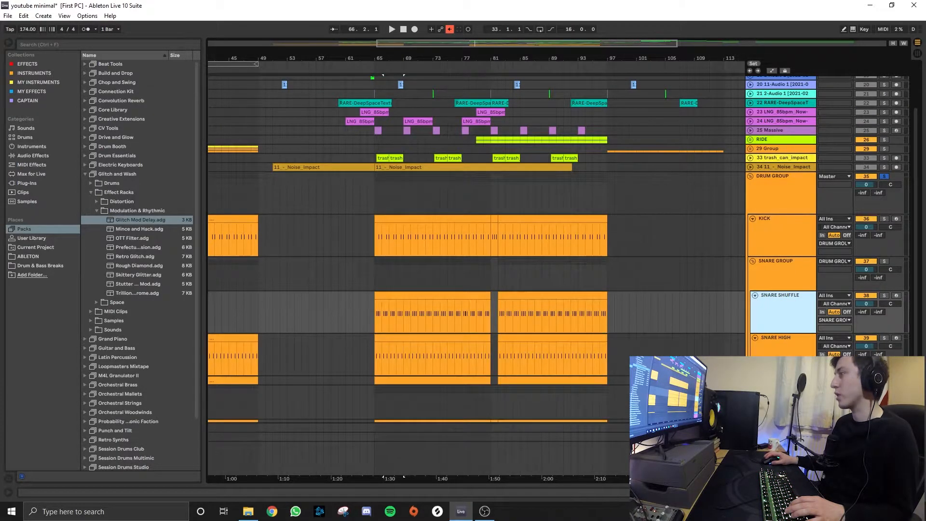
{"action": "left_click", "coordinate": [755, 379]}
{"action": "scroll", "coordinate": [751, 320], "scroll_direction": "down", "scroll_amount": 2}
{"action": "scroll", "coordinate": [331, 312], "scroll_direction": "down", "scroll_amount": 4}
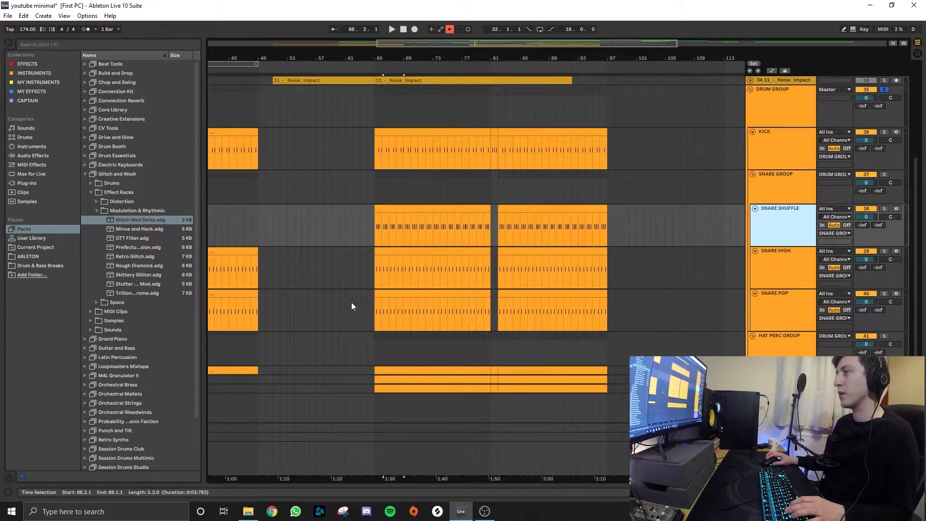
Play the soloed DRUM GROUP from bar 64 and unfold the HAT track in the HAT PERC GROUP
{"action": "scroll", "coordinate": [780, 150], "scroll_direction": "up", "scroll_amount": 2}
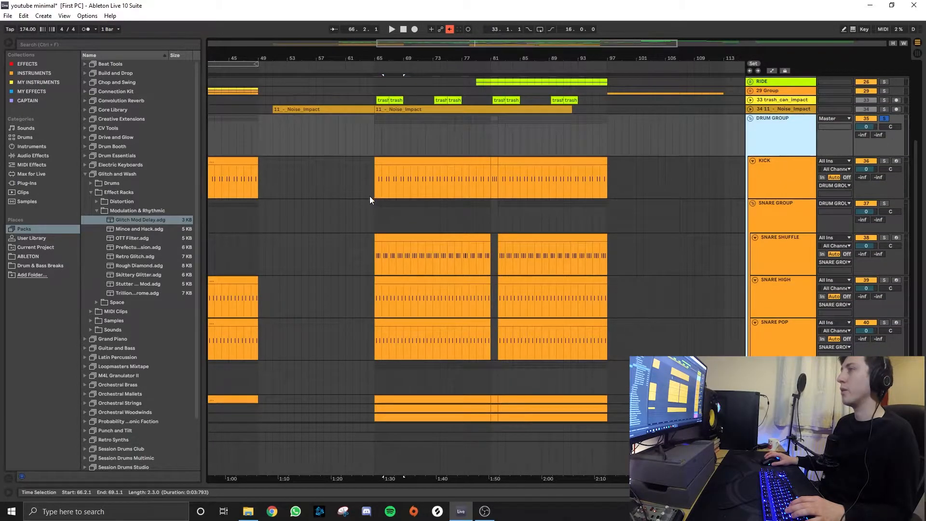
{"action": "left_click", "coordinate": [369, 213]}
{"action": "key", "text": "space"}
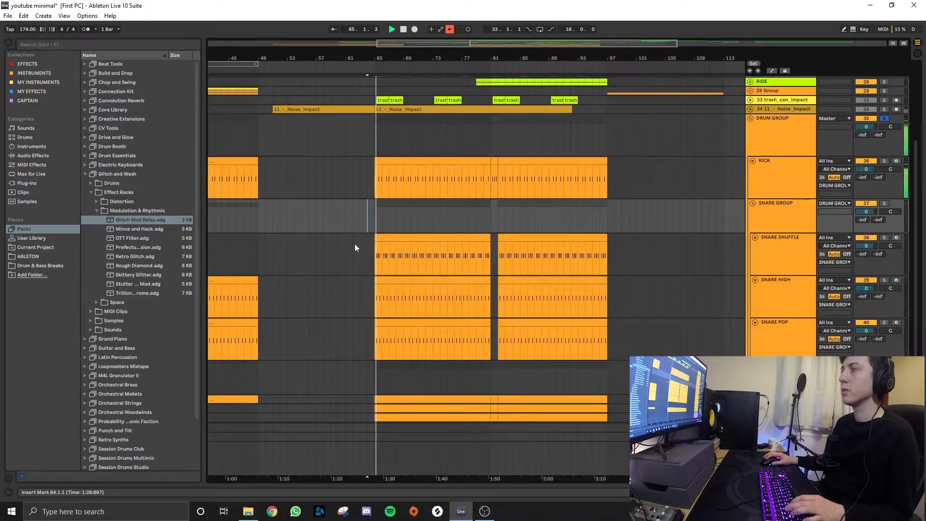
{"action": "scroll", "coordinate": [369, 245], "scroll_direction": "up", "scroll_amount": 3}
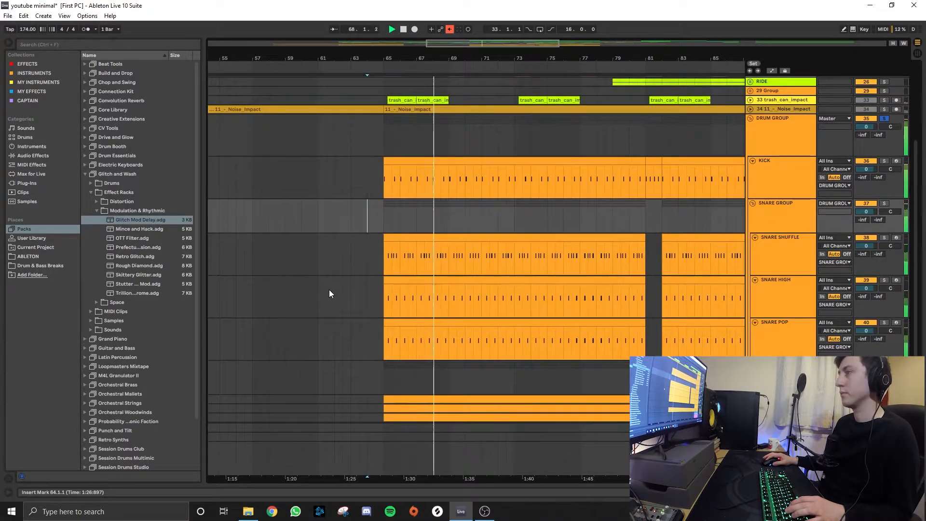
{"action": "scroll", "coordinate": [327, 304], "scroll_direction": "down", "scroll_amount": 3}
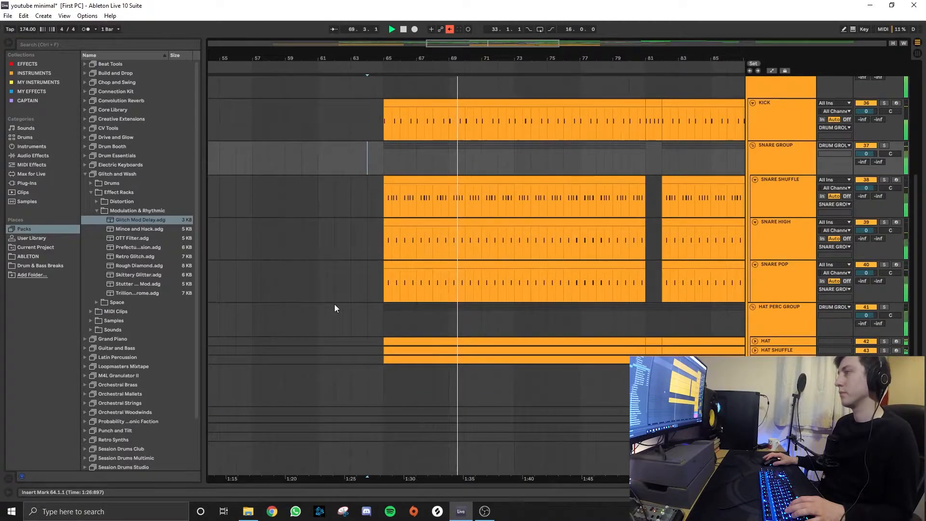
{"action": "left_click", "coordinate": [754, 341]}
Examine the notes of the KICK clip at bar 65 and the device chain of the KICK track
{"action": "left_click", "coordinate": [776, 130]}
{"action": "double_click", "coordinate": [404, 103]}
{"action": "left_click", "coordinate": [136, 221]}
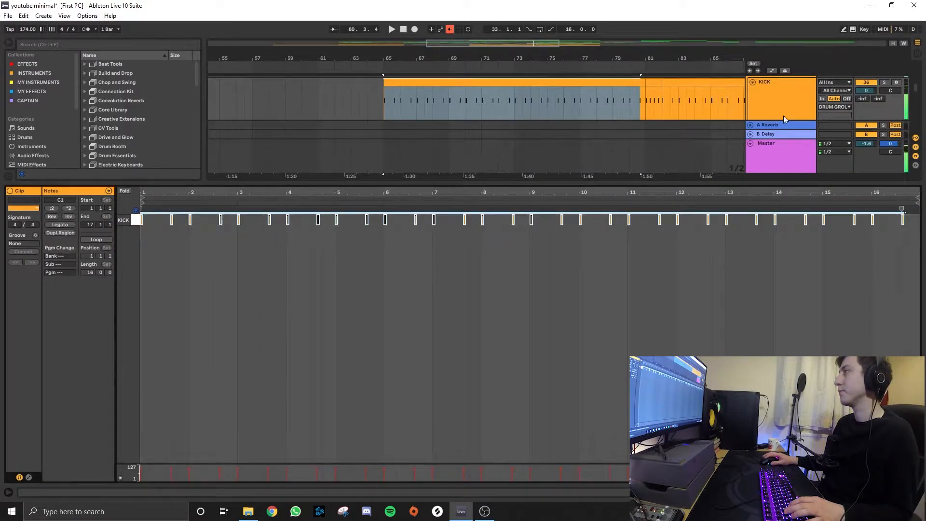
{"action": "left_click", "coordinate": [776, 98]}
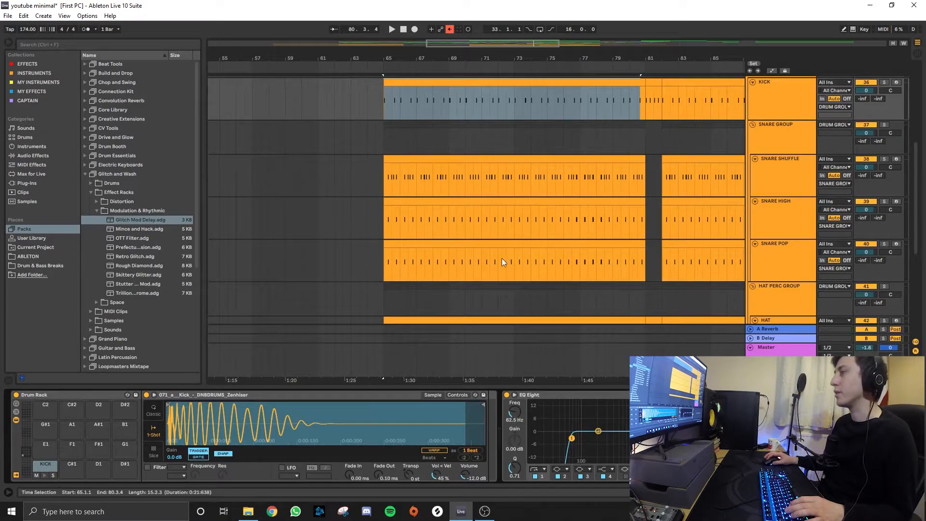
Audition the SNARE SHUFFLE track in solo from bar 65, and move the solo back to the SNARE GROUP
{"action": "left_click", "coordinate": [791, 174]}
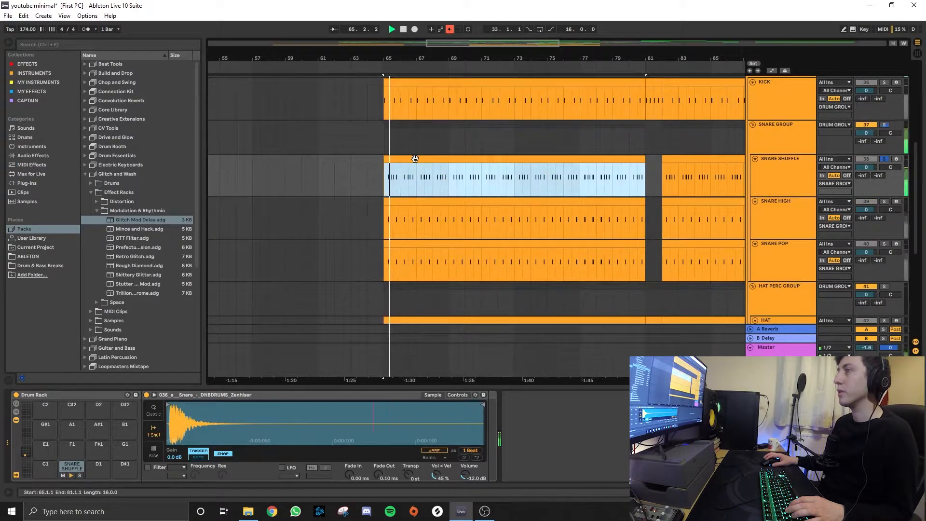
{"action": "key", "text": "space"}
{"action": "left_click", "coordinate": [884, 158]}
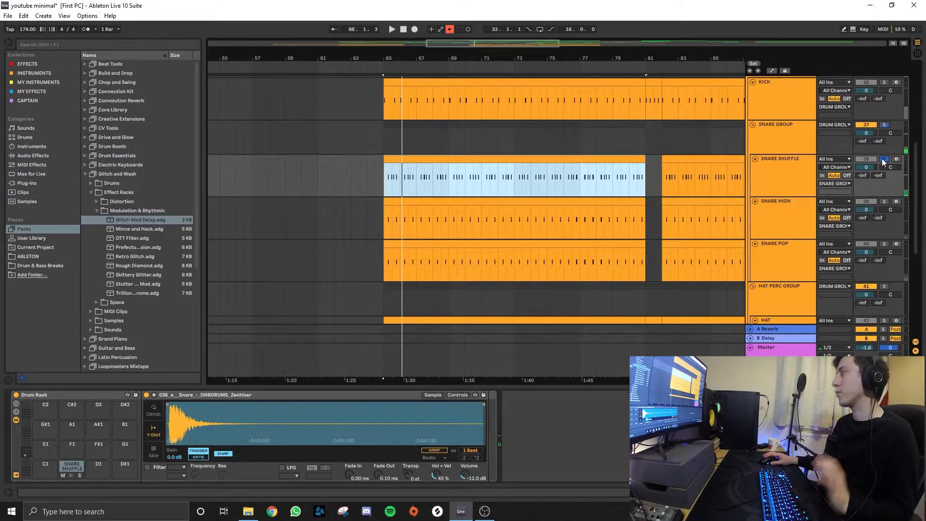
{"action": "left_click", "coordinate": [884, 125]}
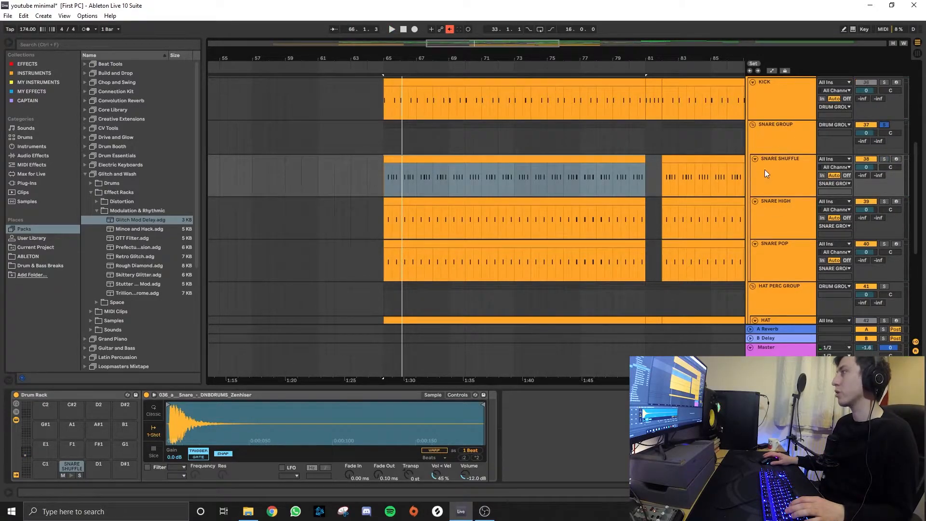
Solo the SNARE HIGH and SNARE POP tracks together and play them from bar 65
{"action": "left_click", "coordinate": [763, 227]}
{"action": "left_click", "coordinate": [773, 268], "text": "shift"}
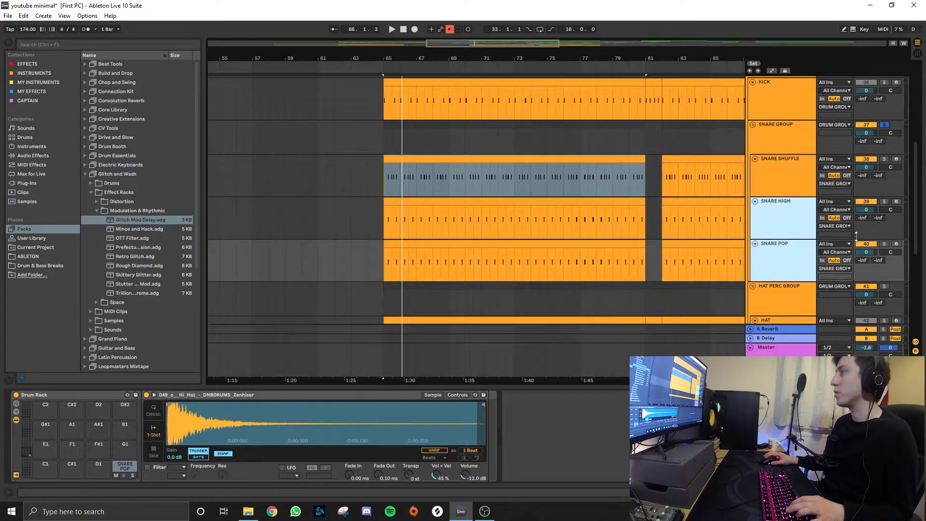
{"action": "left_click", "coordinate": [887, 244]}
{"action": "key", "text": "space"}
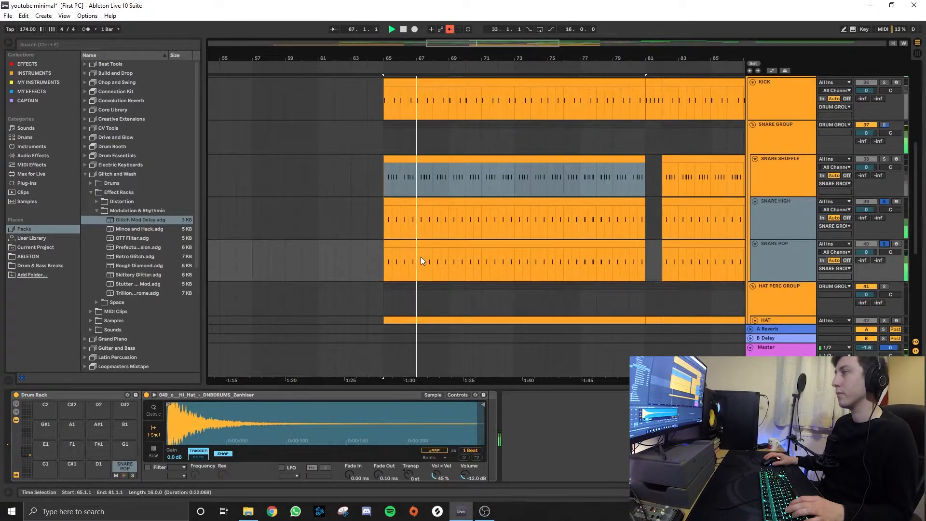
{"action": "key", "text": "space"}
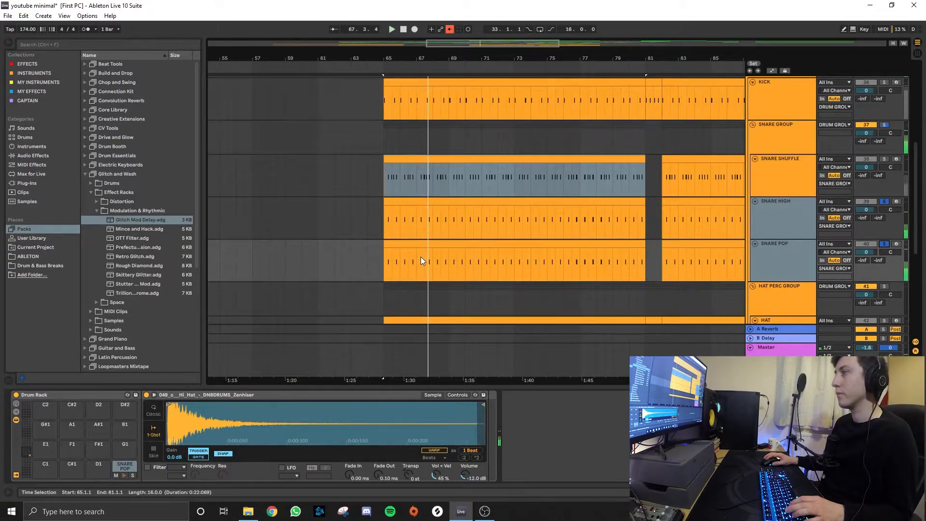
Inspect the DRY and WET chains of the REVERB rack on the SNARE GROUP and switch its Reverb device off
{"action": "left_click", "coordinate": [787, 144]}
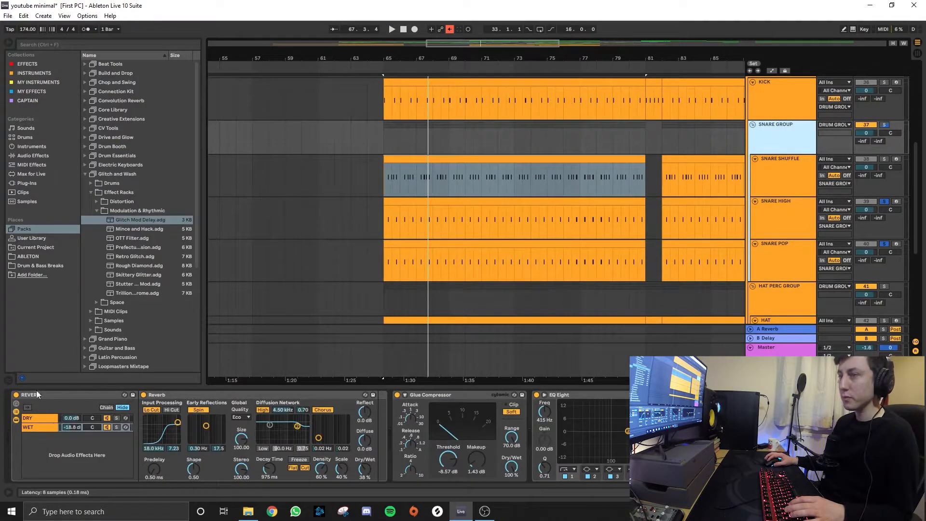
{"action": "left_click", "coordinate": [34, 419]}
{"action": "left_click", "coordinate": [45, 427]}
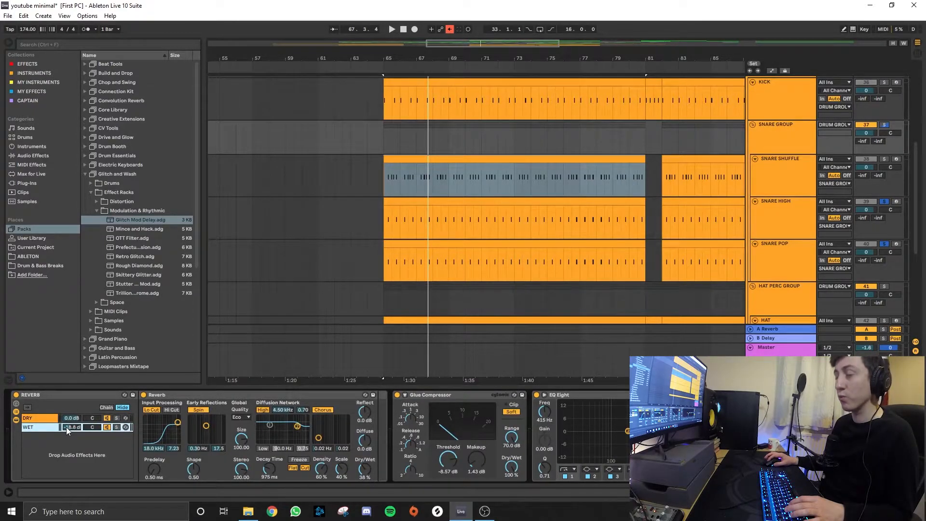
{"action": "left_click", "coordinate": [143, 394]}
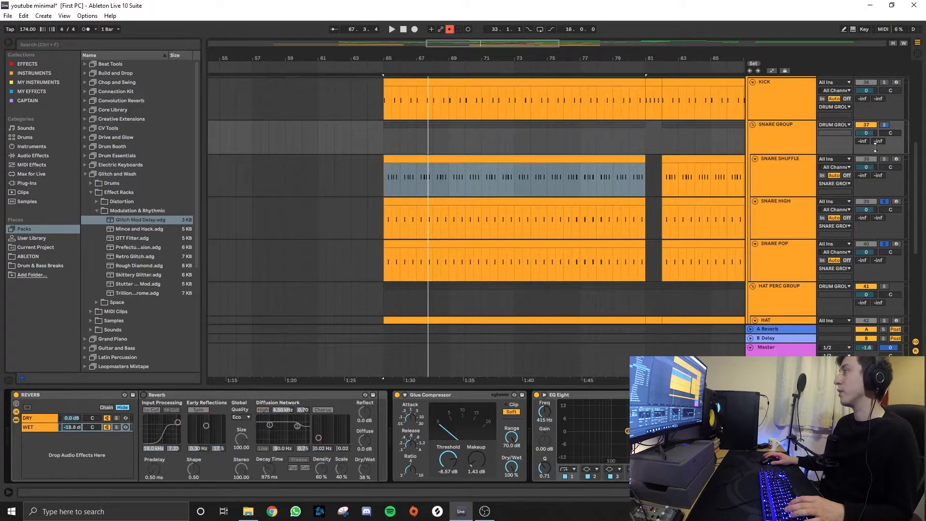
Play the whole SNARE GROUP in solo while viewing the DRY and WET chains of its REVERB rack
{"action": "left_click", "coordinate": [883, 125]}
{"action": "key", "text": "space"}
{"action": "left_click", "coordinate": [45, 418]}
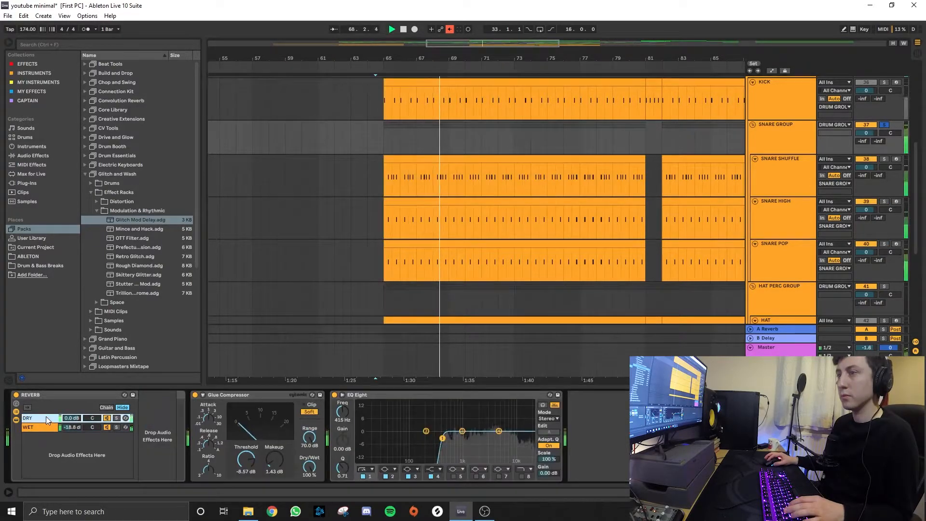
{"action": "left_click", "coordinate": [32, 427]}
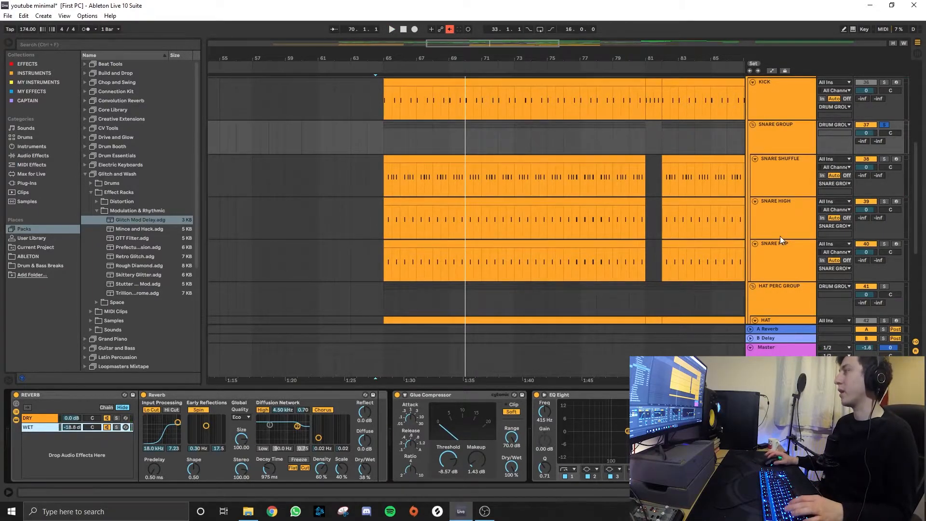
Show the devices of the HAT PERC GROUP, solo the group and play it
{"action": "scroll", "coordinate": [779, 238], "scroll_direction": "down", "scroll_amount": 5}
{"action": "left_click", "coordinate": [782, 172]}
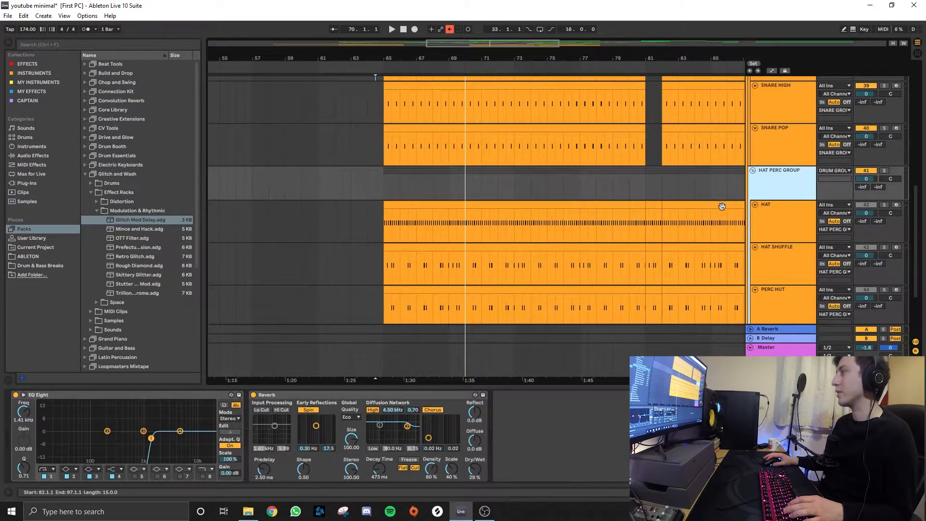
{"action": "scroll", "coordinate": [889, 199], "scroll_direction": "down", "scroll_amount": 1}
{"action": "left_click", "coordinate": [884, 161]}
{"action": "key", "text": "space"}
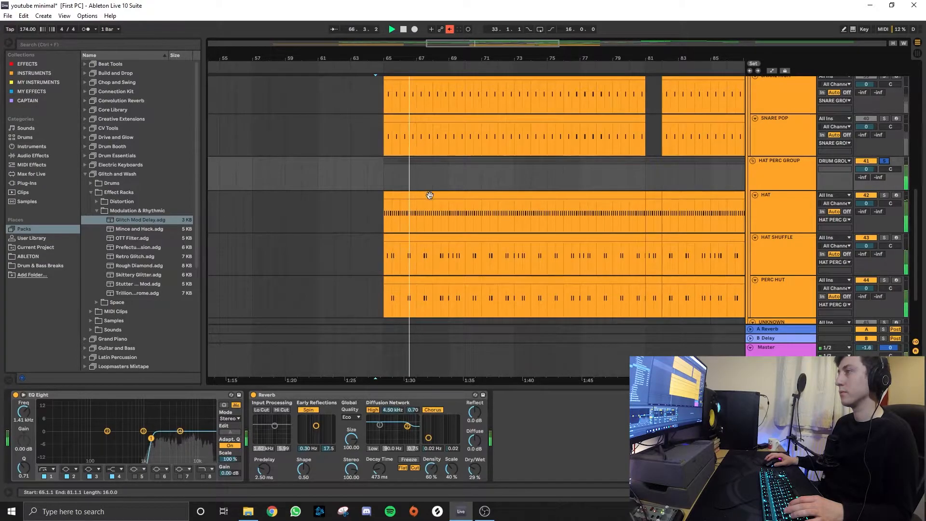
Open the HAT clip at bar 65 and examine its note pattern and velocities
{"action": "double_click", "coordinate": [420, 212]}
{"action": "scroll", "coordinate": [266, 225], "scroll_direction": "up", "scroll_amount": 5, "text": "ctrl"}
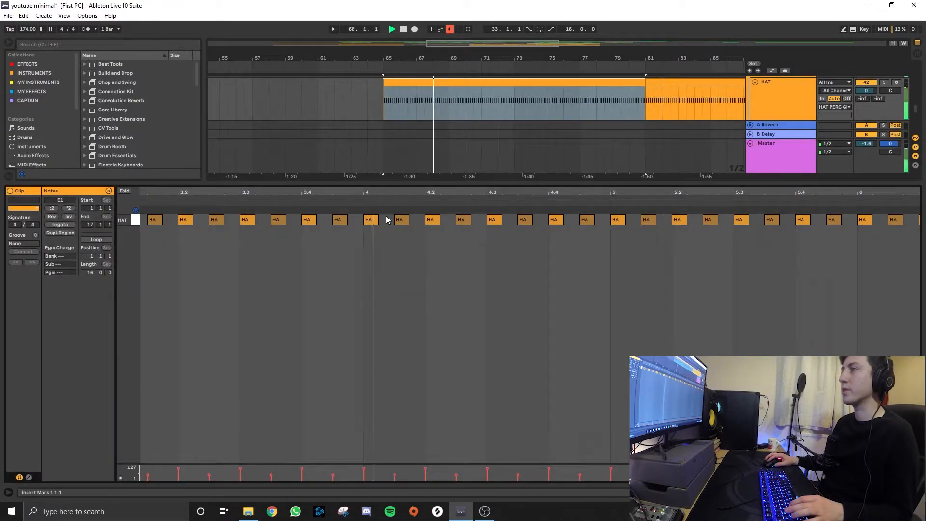
{"action": "scroll", "coordinate": [399, 223], "scroll_direction": "down", "scroll_amount": 3, "text": "ctrl"}
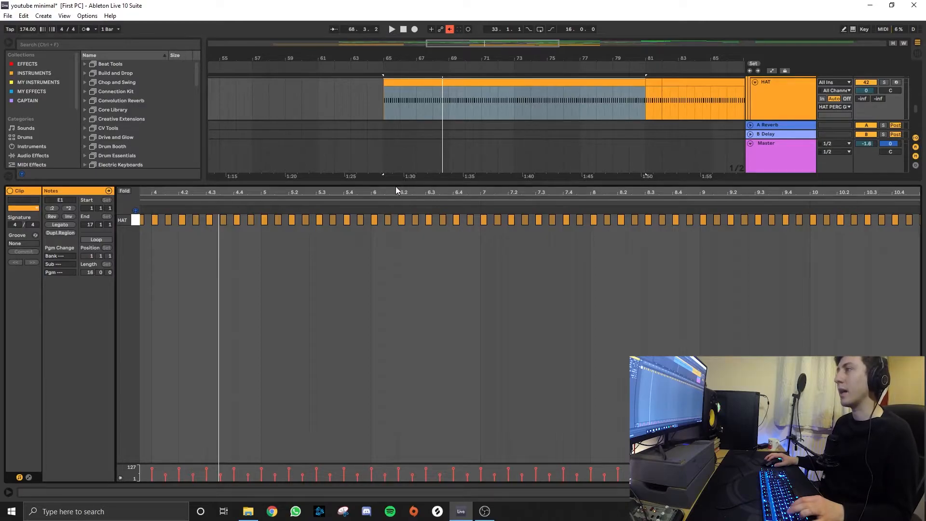
Close the clip's note view, select the HAT SHUFFLE clip at bar 65 and audition that track in solo
{"action": "key", "text": "ctrl+alt+l"}
{"action": "left_click", "coordinate": [766, 258]}
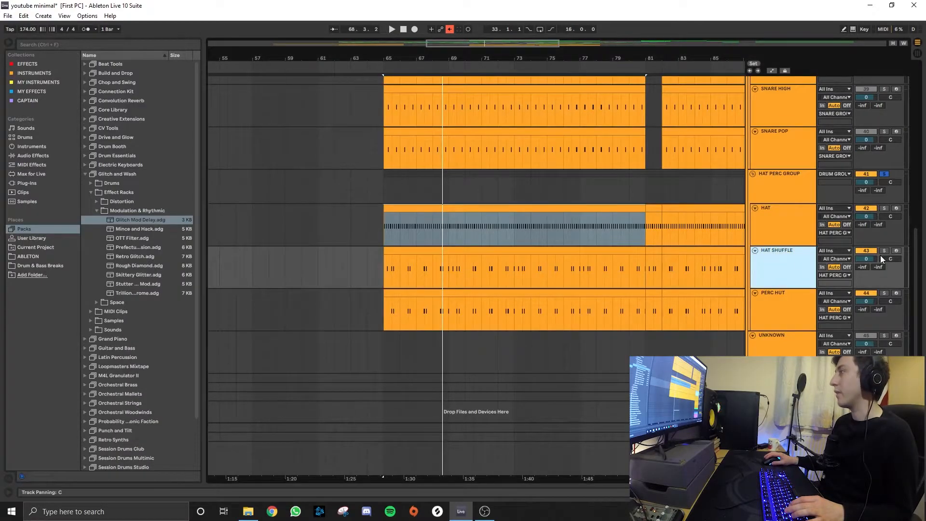
{"action": "scroll", "coordinate": [410, 115], "scroll_direction": "up", "scroll_amount": 3}
{"action": "left_click", "coordinate": [806, 116]}
{"action": "left_click", "coordinate": [791, 316]}
{"action": "left_click", "coordinate": [386, 302]}
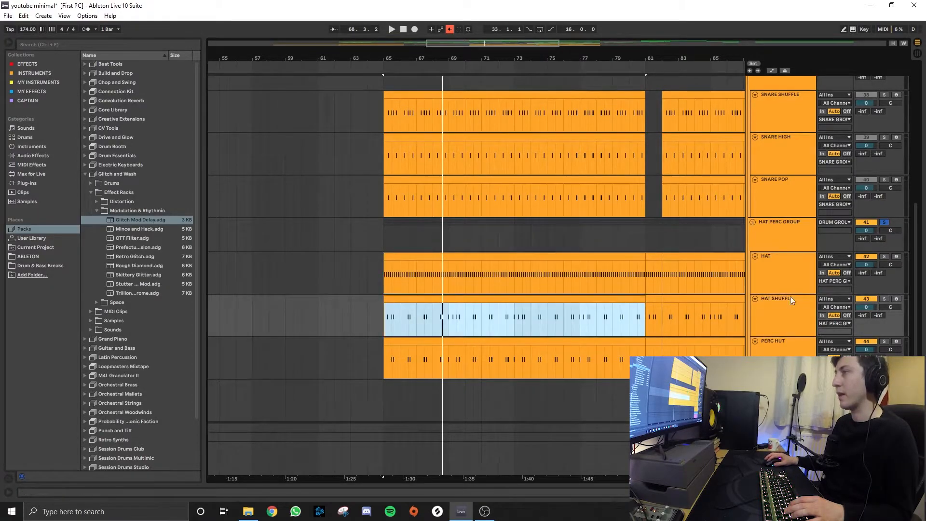
{"action": "key", "text": "s"}
{"action": "key", "text": "space"}
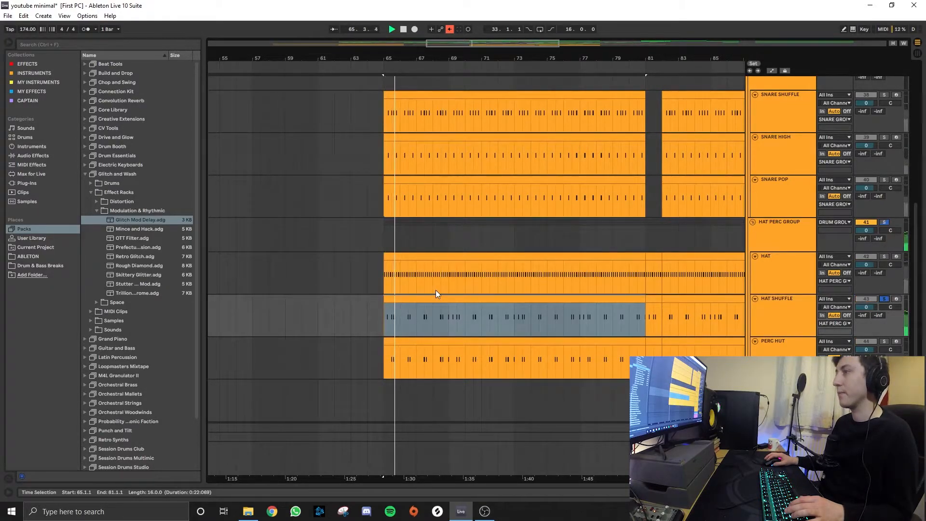
Solo the PERC HUT track and play it from bar 65
{"action": "left_click", "coordinate": [788, 352]}
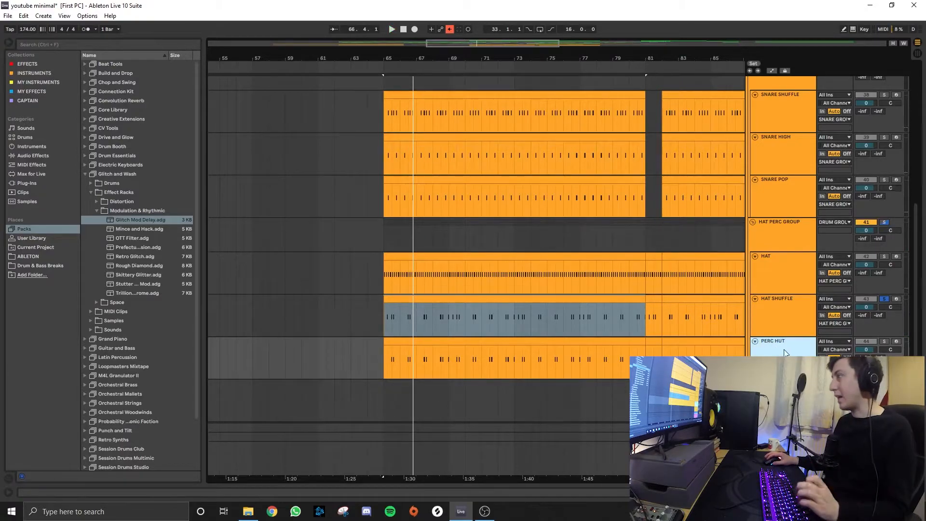
{"action": "left_click", "coordinate": [883, 340]}
{"action": "key", "text": "space"}
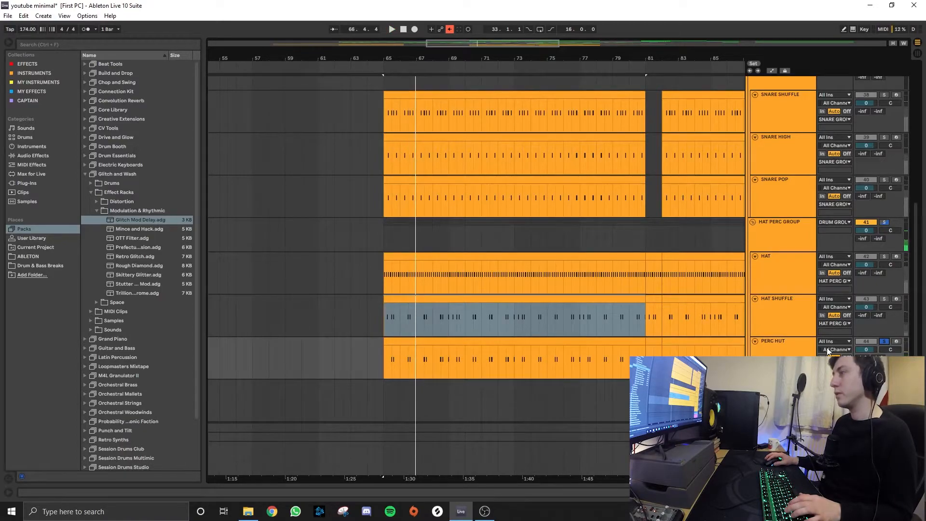
Clear the drum track solos and fold all tracks in the arrangement
{"action": "scroll", "coordinate": [819, 333], "scroll_direction": "down", "scroll_amount": 1}
{"action": "scroll", "coordinate": [820, 299], "scroll_direction": "up", "scroll_amount": 4}
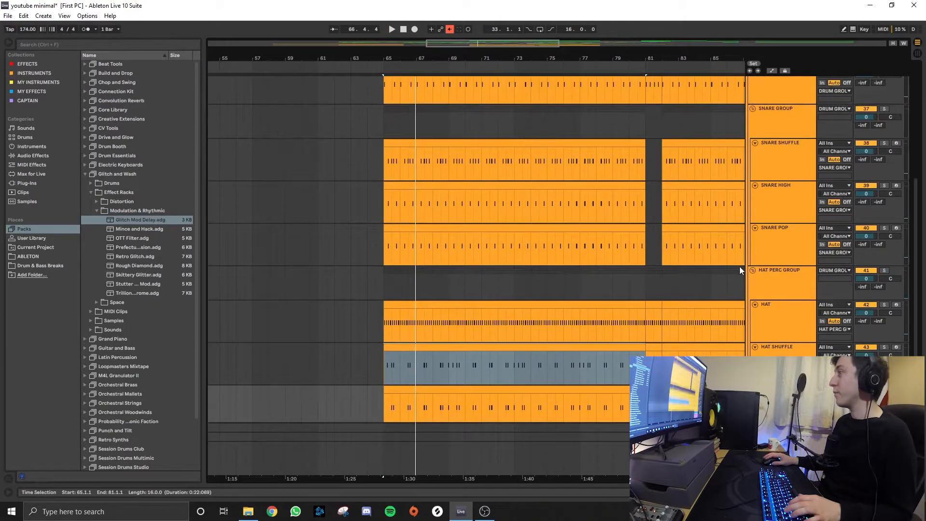
{"action": "scroll", "coordinate": [739, 266], "scroll_direction": "up", "scroll_amount": 4}
{"action": "left_click", "coordinate": [783, 176]}
{"action": "key", "text": "ctrl+a"}
{"action": "left_click", "coordinate": [753, 161]}
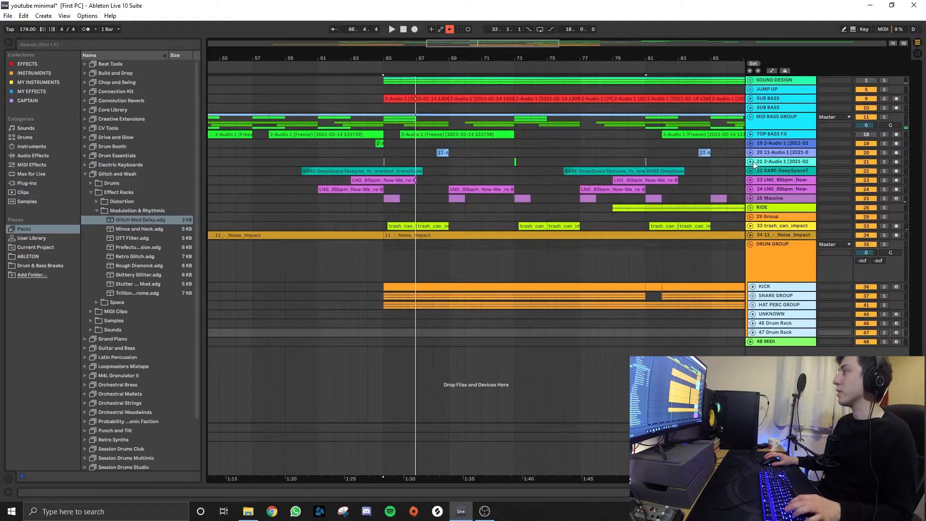
Solo the DRUM GROUP and play the full drum mix from bar 65
{"action": "left_click", "coordinate": [767, 267]}
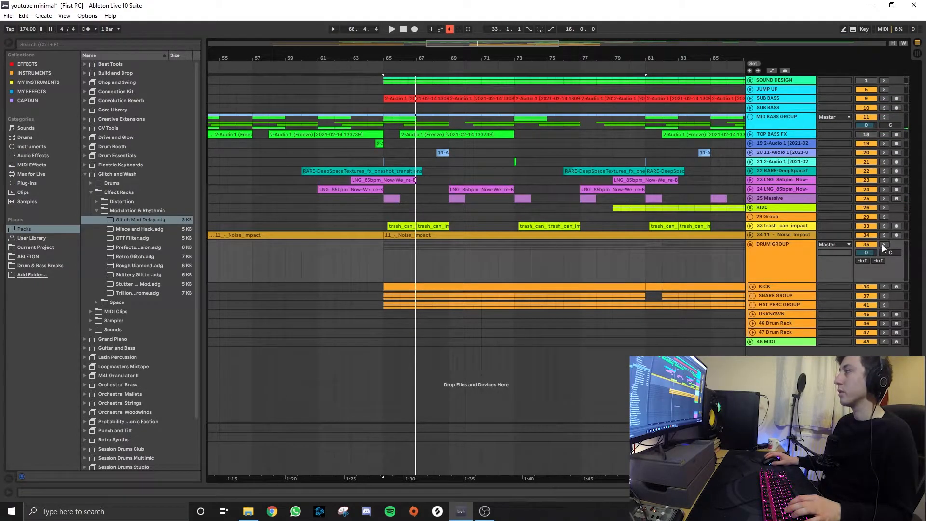
{"action": "left_click", "coordinate": [884, 245]}
{"action": "key", "text": "space"}
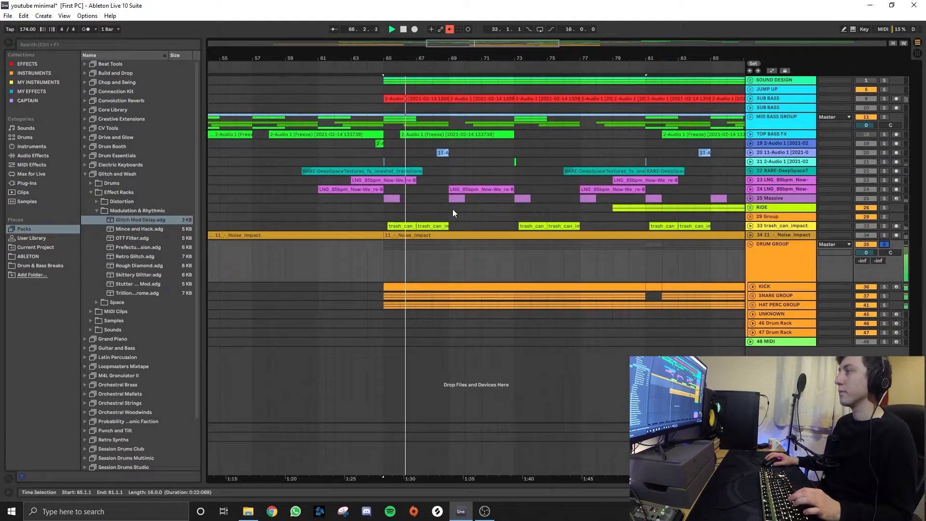
{"action": "key", "text": "space"}
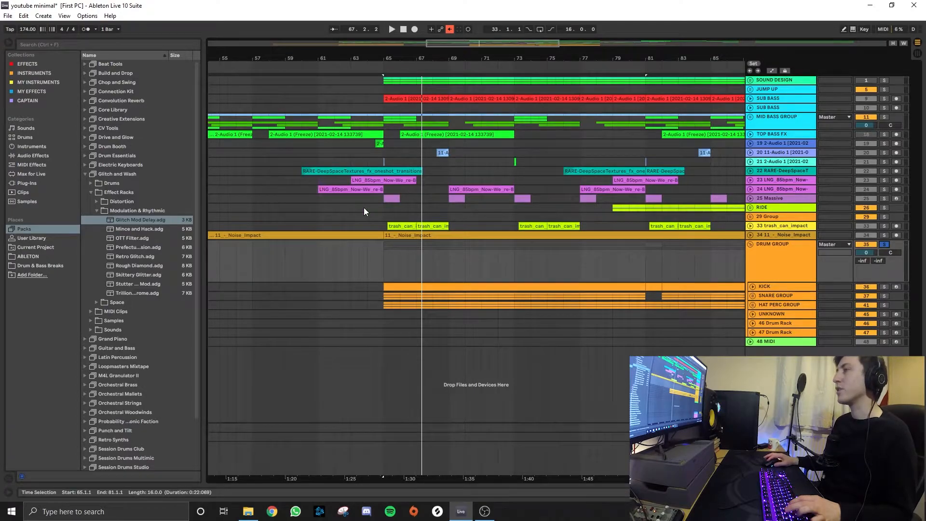
Unfold the RIDE group, solo it and play the layered PHS1_ride_ryde clips from bar 81
{"action": "scroll", "coordinate": [364, 210], "scroll_direction": "down", "scroll_amount": 3}
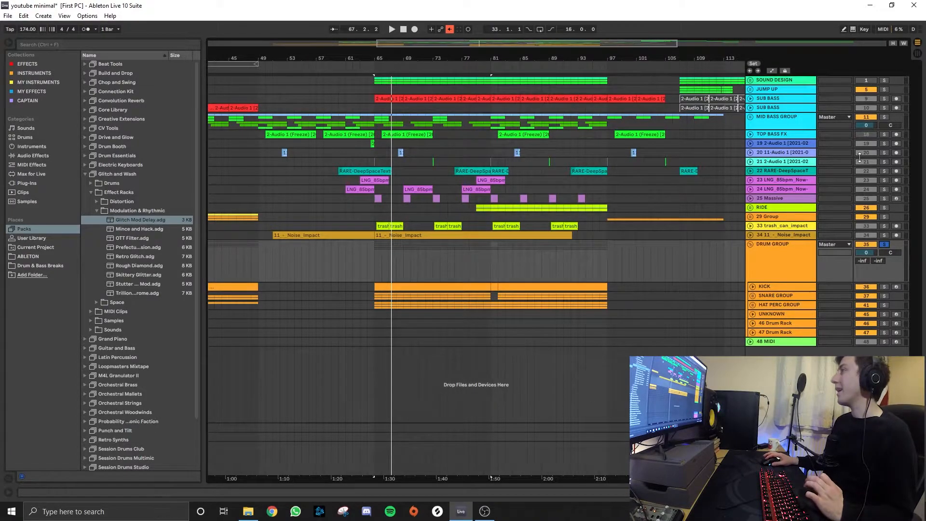
{"action": "left_click", "coordinate": [768, 206]}
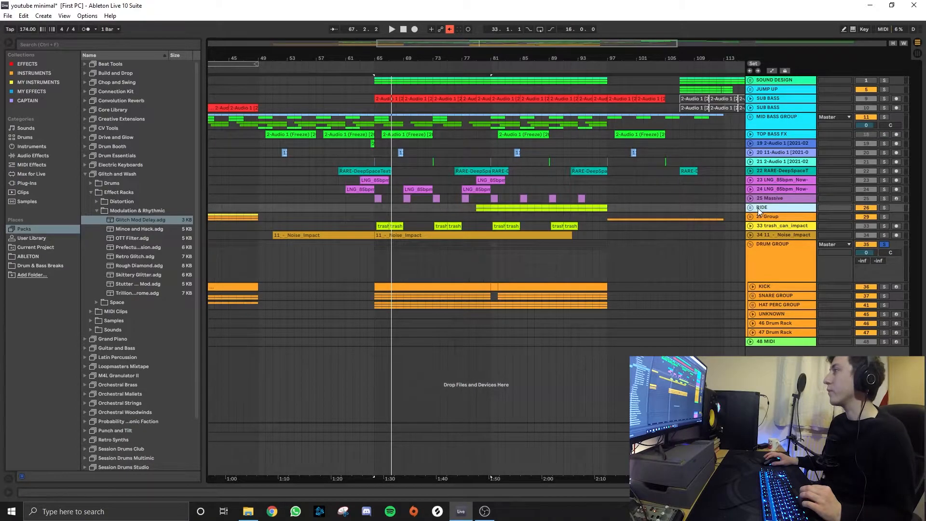
{"action": "left_click", "coordinate": [750, 207]}
{"action": "scroll", "coordinate": [507, 262], "scroll_direction": "up", "scroll_amount": 5}
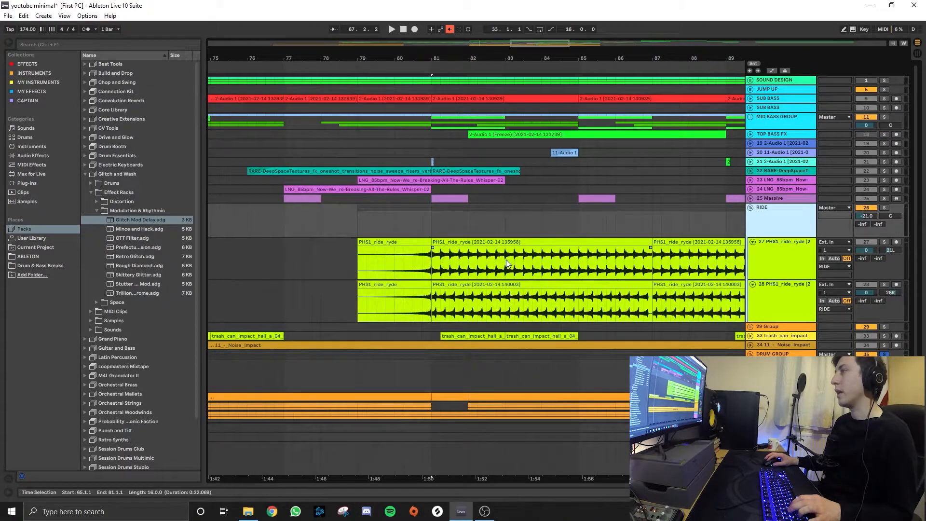
{"action": "left_click", "coordinate": [447, 299]}
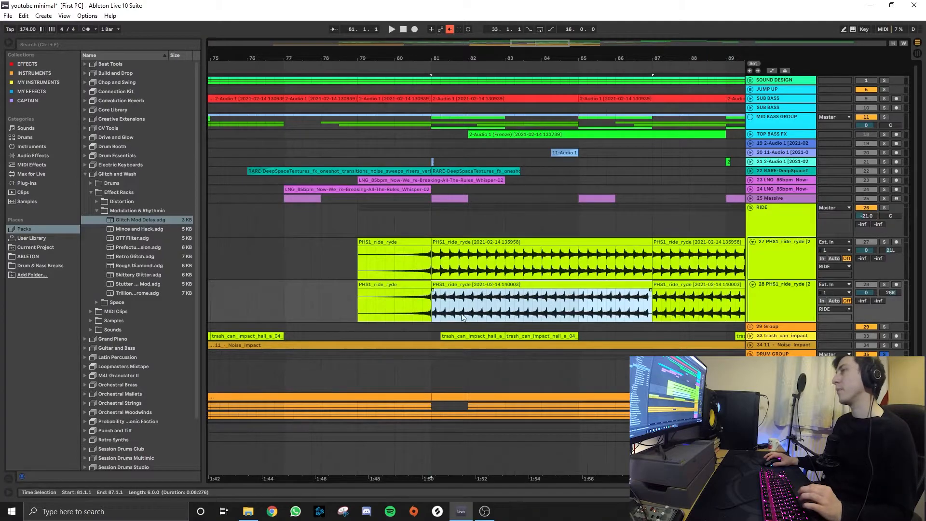
{"action": "left_click", "coordinate": [883, 208]}
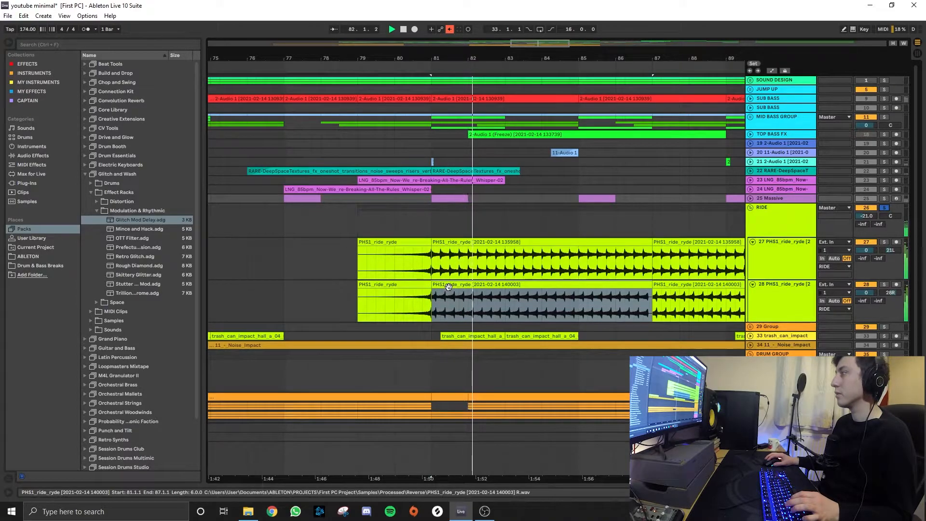
{"action": "key", "text": "space"}
{"action": "left_click", "coordinate": [884, 284]}
{"action": "key", "text": "space"}
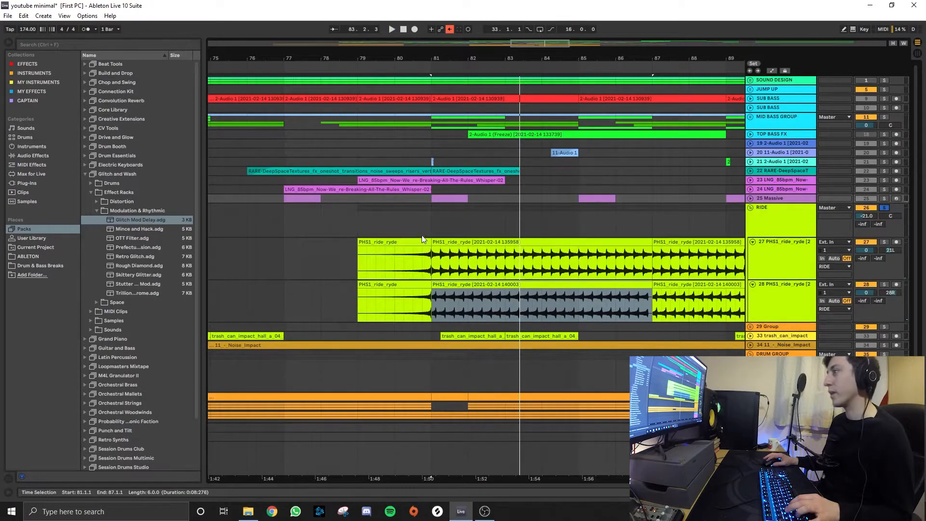
Fold the RIDE group and open the Massive synth window on the soloed, record-armed 25 Massive track
{"action": "scroll", "coordinate": [418, 253], "scroll_direction": "down", "scroll_amount": 5}
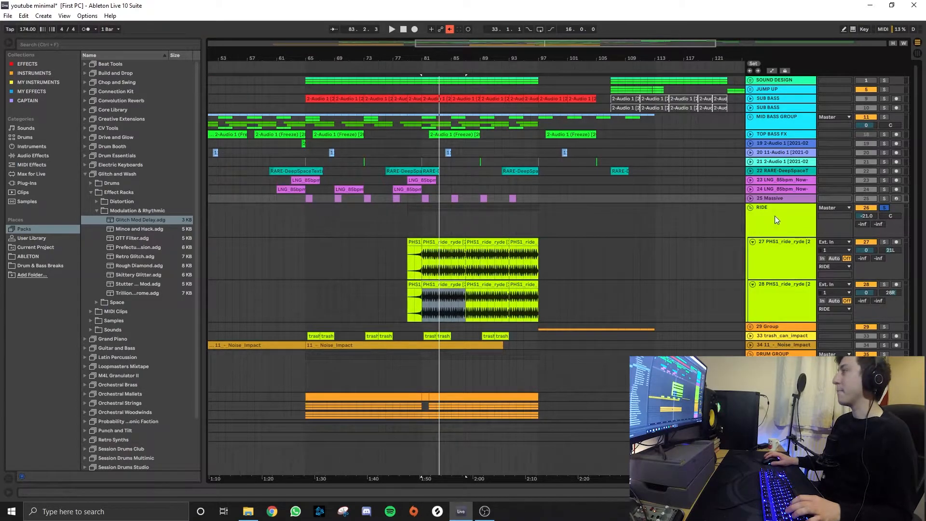
{"action": "scroll", "coordinate": [772, 221], "scroll_direction": "down", "scroll_amount": 2}
{"action": "left_click", "coordinate": [415, 318]}
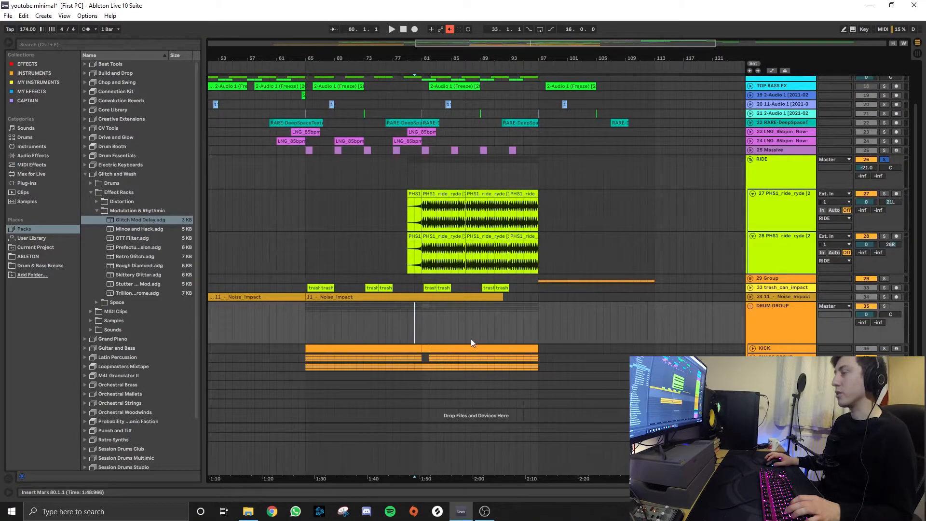
{"action": "left_click", "coordinate": [751, 160]}
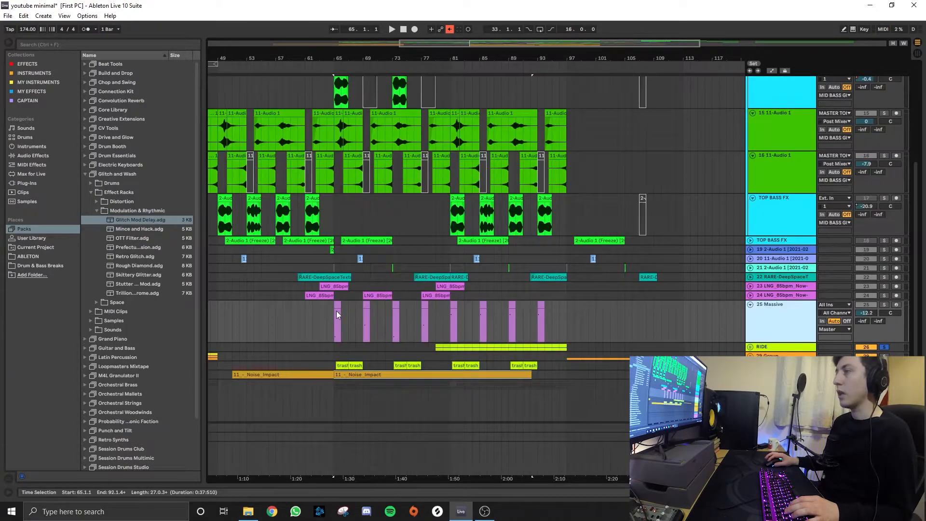
{"action": "left_click", "coordinate": [336, 310]}
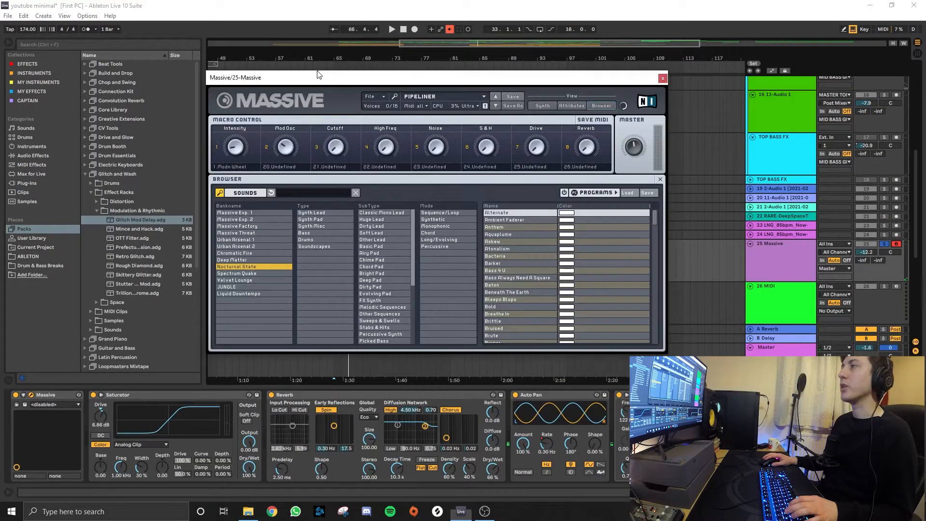
{"action": "left_click_drag", "start_coordinate": [318, 72], "coordinate": [237, 61]}
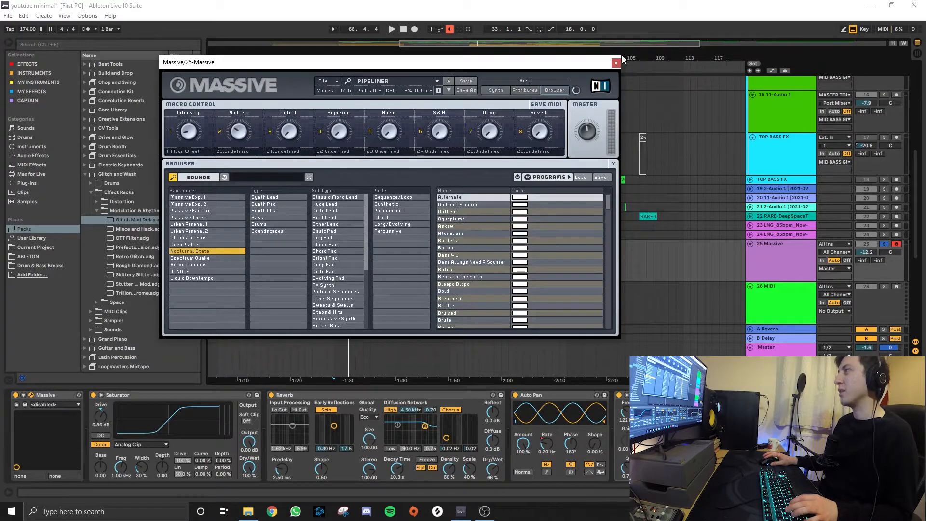
Bypass the effects following Massive, including Saturator, Reverb, Auto Pan and EQ Eight, and audition the dry PIPELINER patch in low octaves
{"action": "left_click", "coordinate": [93, 395]}
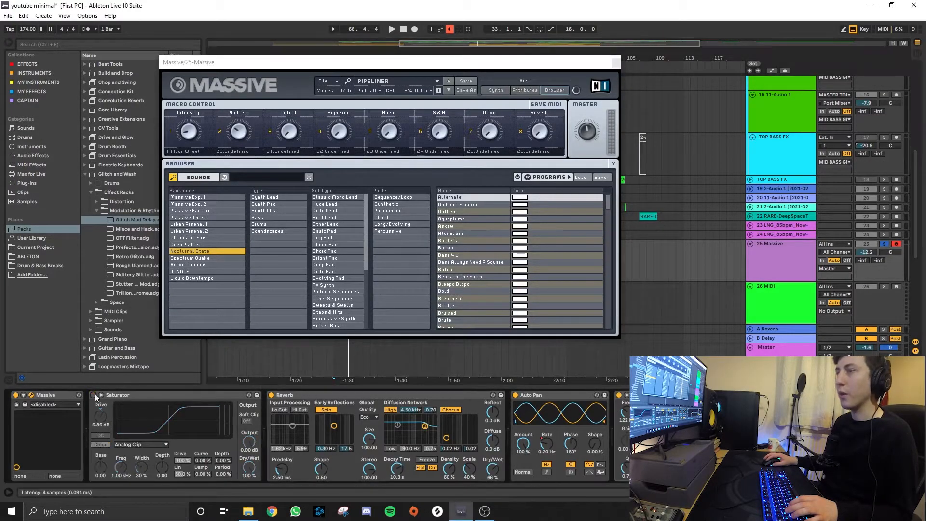
{"action": "left_click", "coordinate": [271, 395]}
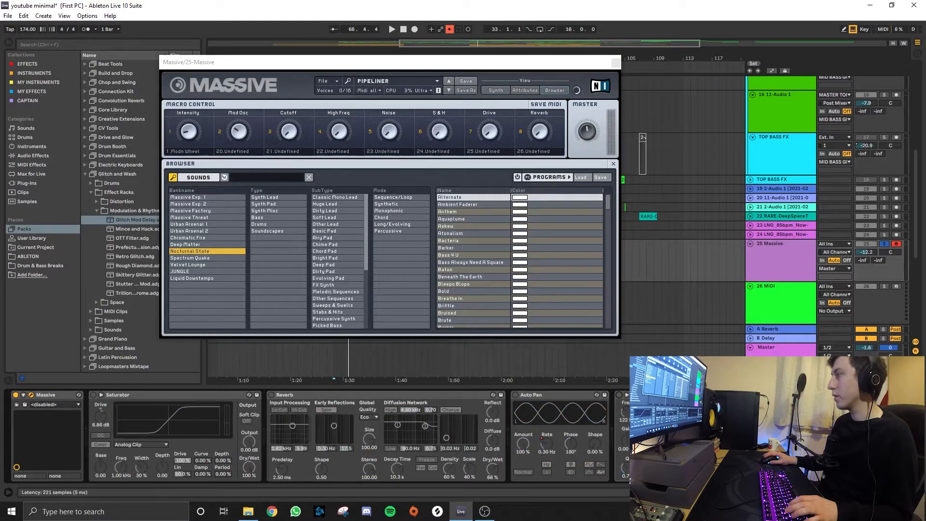
{"action": "key", "text": "a"}
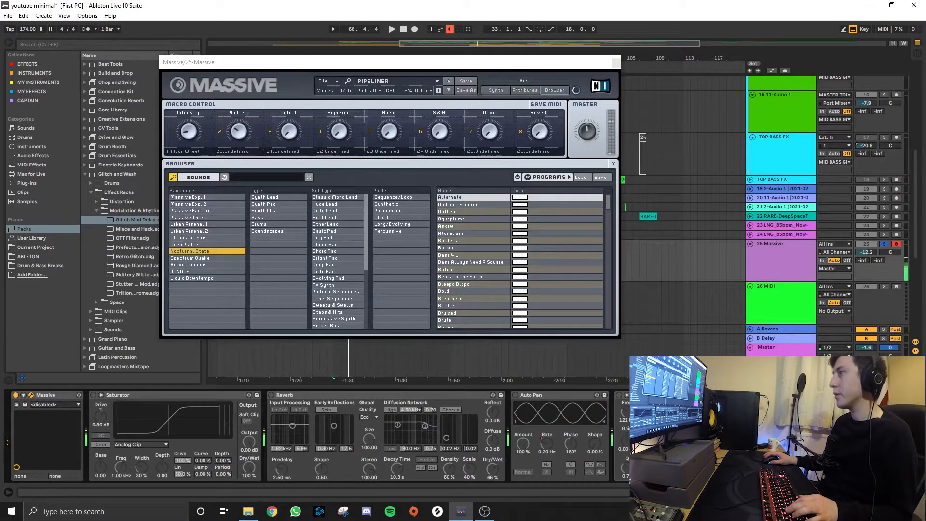
{"action": "key", "text": "z"}
{"action": "key", "text": "a"}
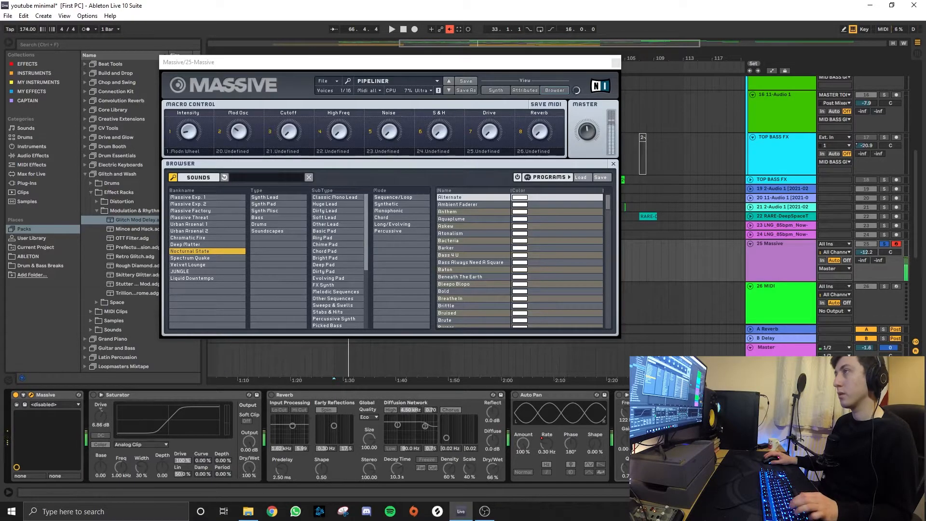
{"action": "key", "text": "z"}
{"action": "key", "text": "a"}
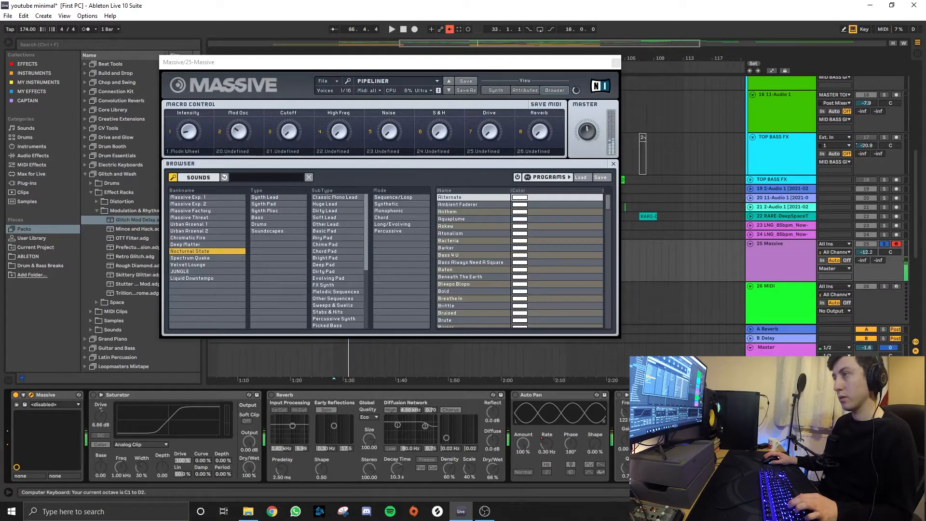
Re-enable the Saturator, Reverb, Auto Pan, EQ Eight and Erosion effects and audition the processed PIPELINER patch
{"action": "left_click", "coordinate": [272, 396]}
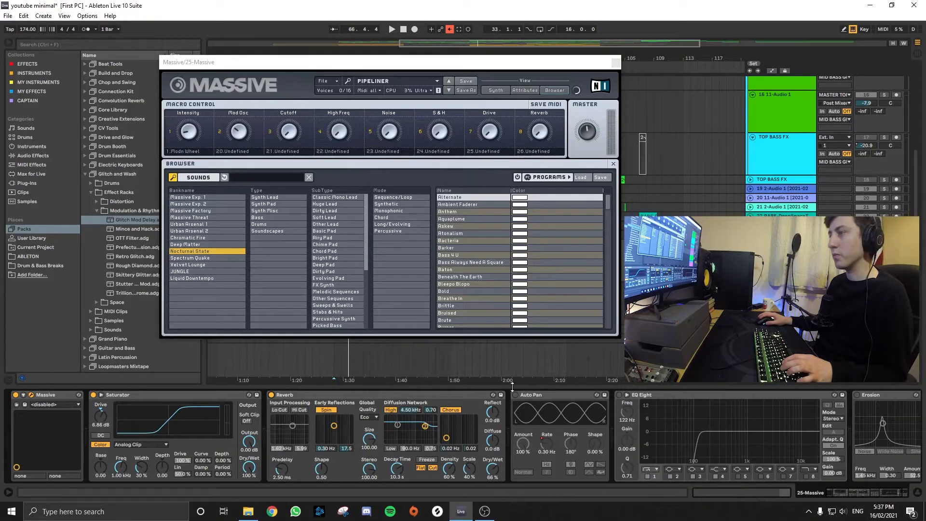
{"action": "left_click", "coordinate": [515, 395]}
{"action": "left_click", "coordinate": [619, 395]}
{"action": "left_click", "coordinate": [857, 395]}
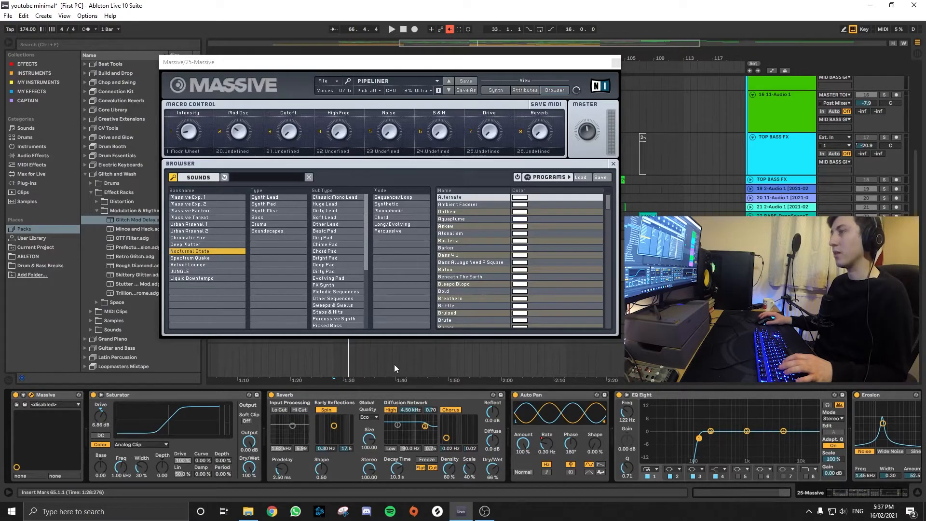
{"action": "key", "text": "a"}
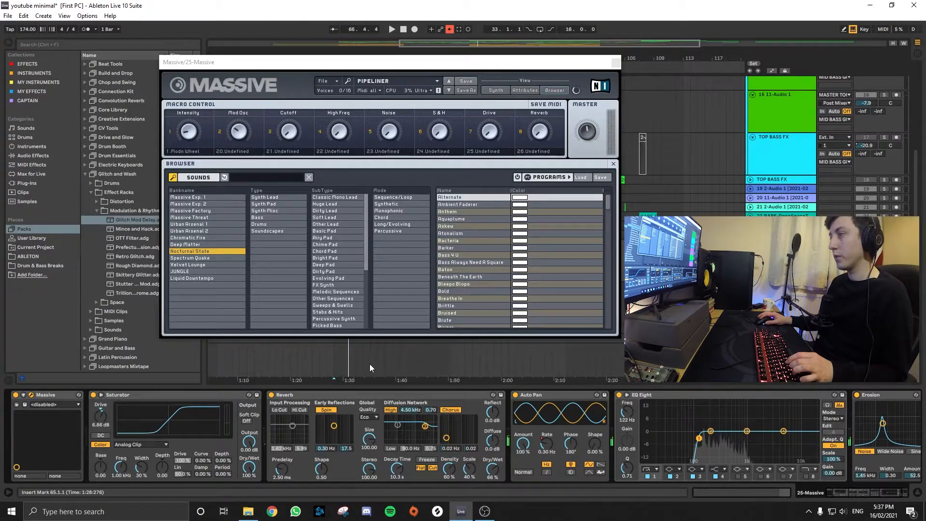
{"action": "key", "text": "z"}
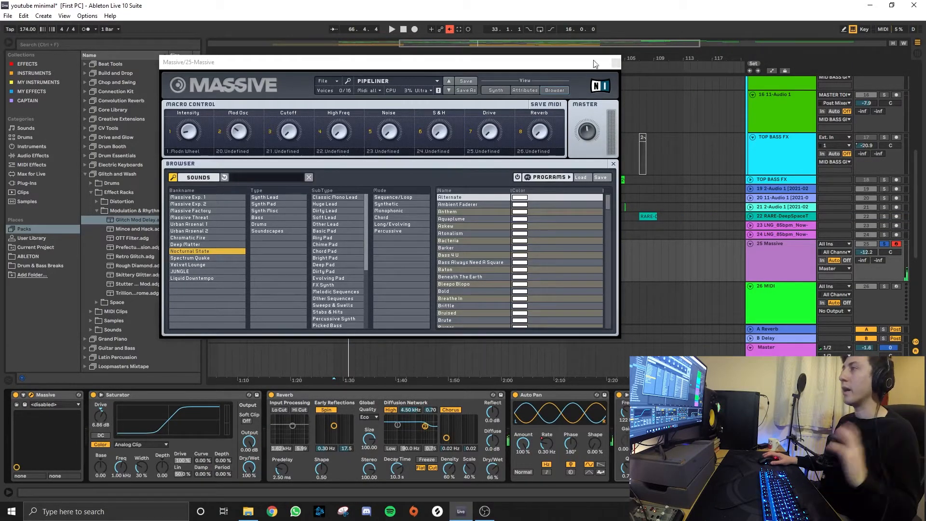
Close the Massive synth window, select the 25 Massive clip at bar 65 and play the soloed track from there
{"action": "left_click", "coordinate": [615, 64]}
{"action": "scroll", "coordinate": [353, 264], "scroll_direction": "up", "scroll_amount": 3}
{"action": "left_click", "coordinate": [311, 243]}
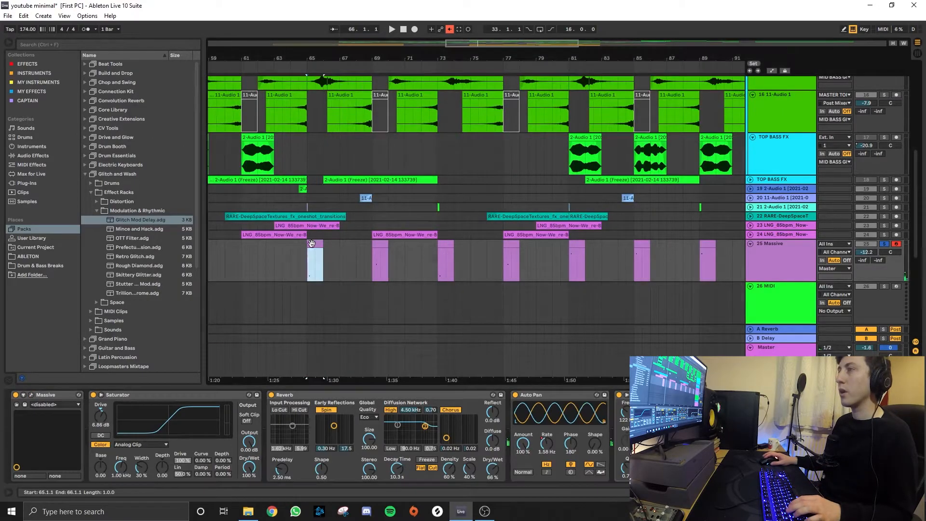
{"action": "key", "text": "space"}
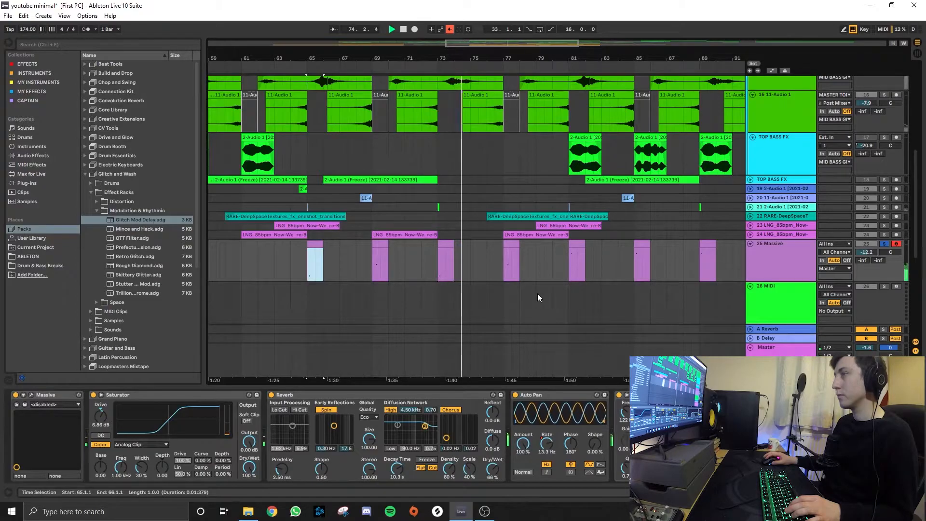
{"action": "key", "text": "space"}
Show the Auto Pan frequency automation on the 25 Massive track and examine its curve around the clips from bar 65
{"action": "scroll", "coordinate": [283, 244], "scroll_direction": "down", "scroll_amount": 2}
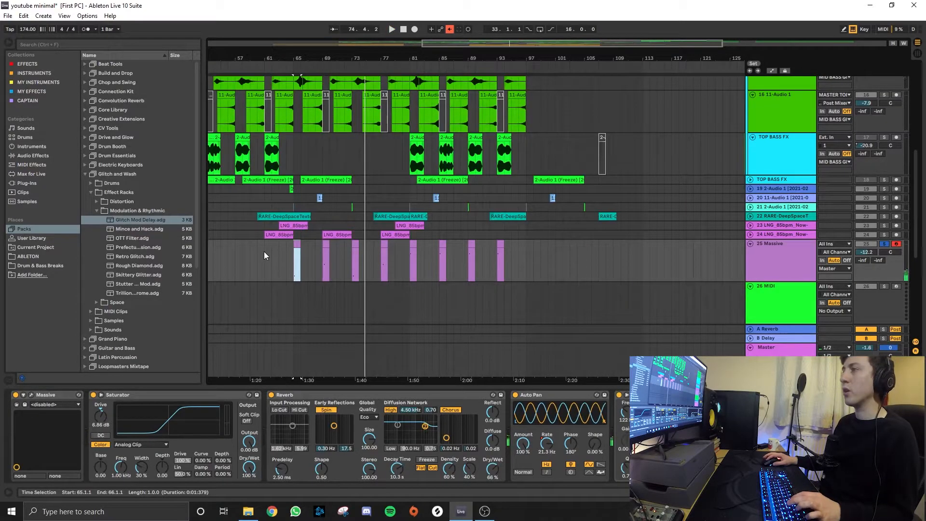
{"action": "right_click", "coordinate": [548, 447]}
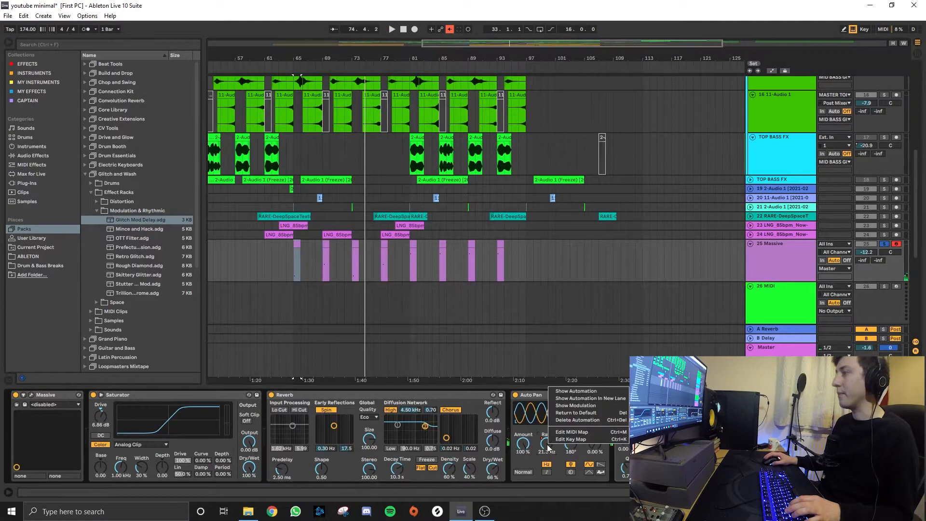
{"action": "left_click", "coordinate": [559, 392]}
{"action": "scroll", "coordinate": [314, 271], "scroll_direction": "up", "scroll_amount": 3}
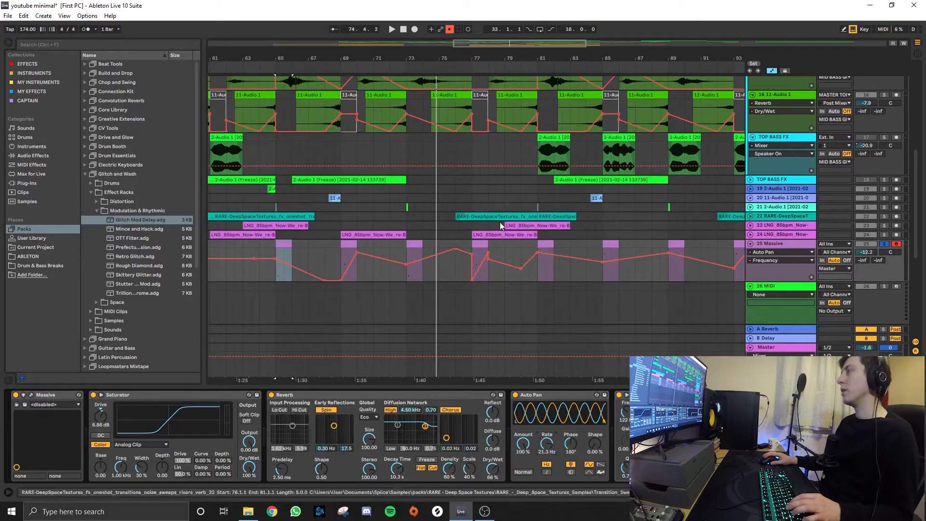
{"action": "scroll", "coordinate": [713, 254], "scroll_direction": "down", "scroll_amount": 3}
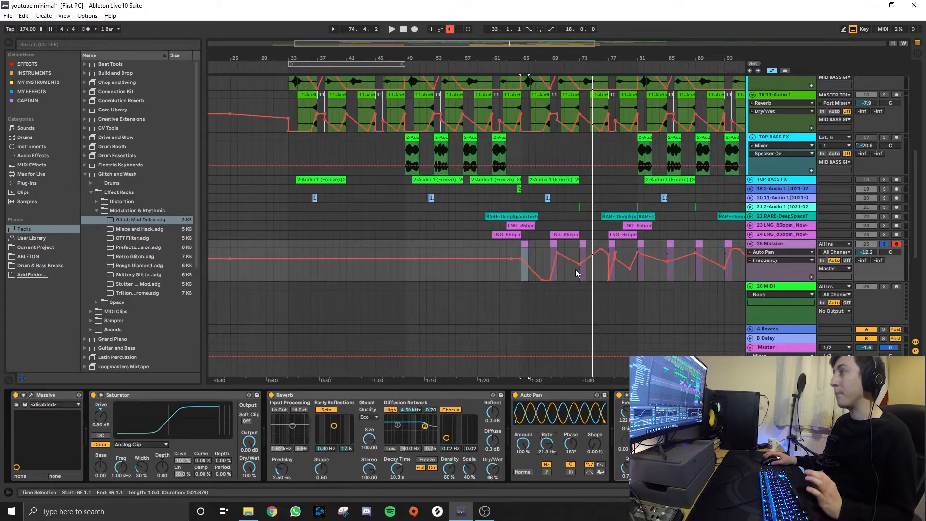
{"action": "scroll", "coordinate": [549, 270], "scroll_direction": "up", "scroll_amount": 3}
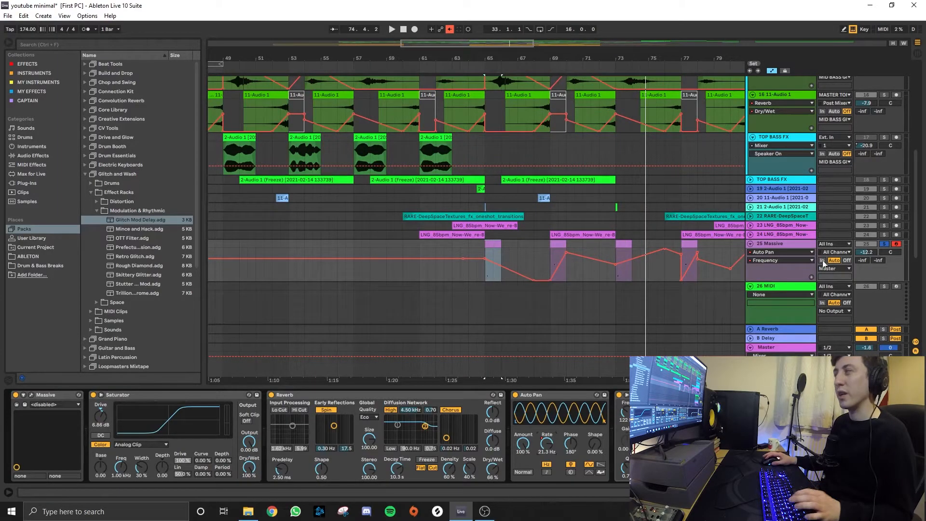
Clear the solo on the 25 Massive track and play the full mix from bar 64
{"action": "left_click", "coordinate": [885, 244]}
{"action": "scroll", "coordinate": [448, 263], "scroll_direction": "down", "scroll_amount": 3}
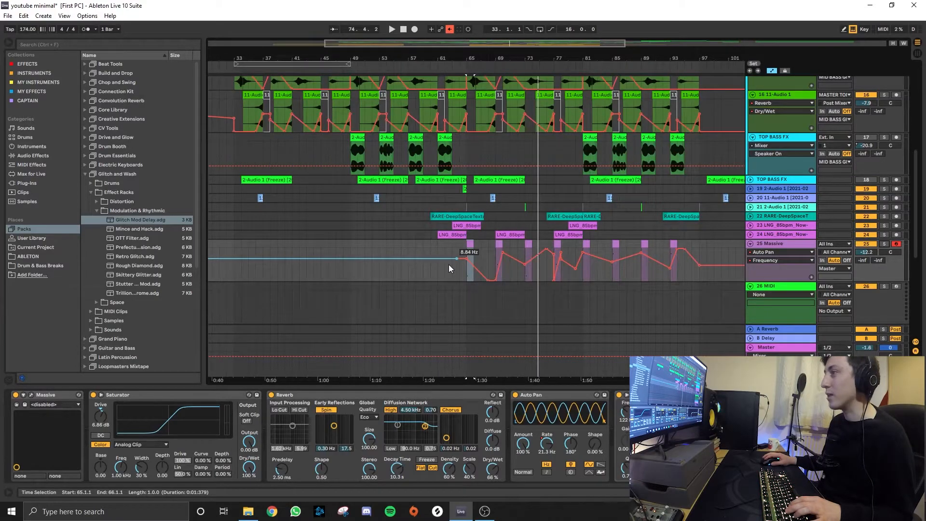
{"action": "left_click", "coordinate": [459, 247]}
{"action": "key", "text": "space"}
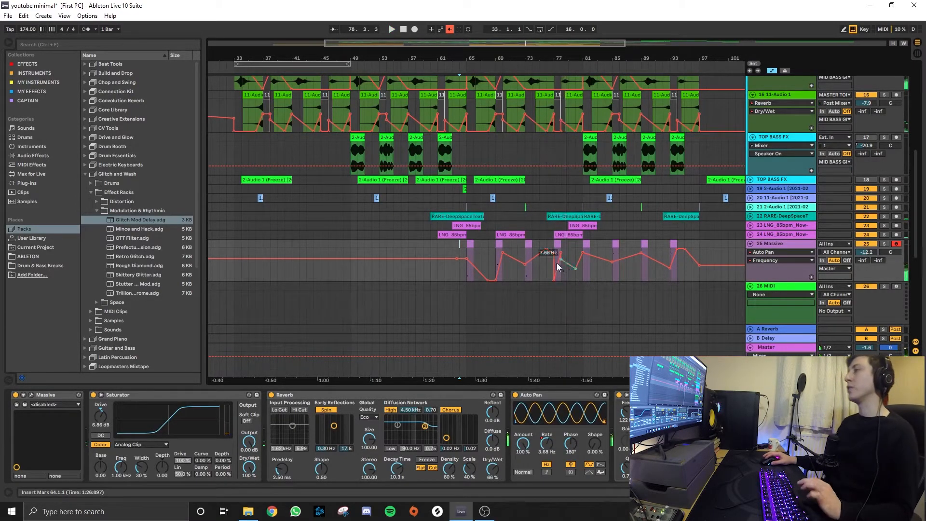
Fold the 25 Massive track and hide the automation in the arrangement
{"action": "scroll", "coordinate": [627, 285], "scroll_direction": "up", "scroll_amount": 5}
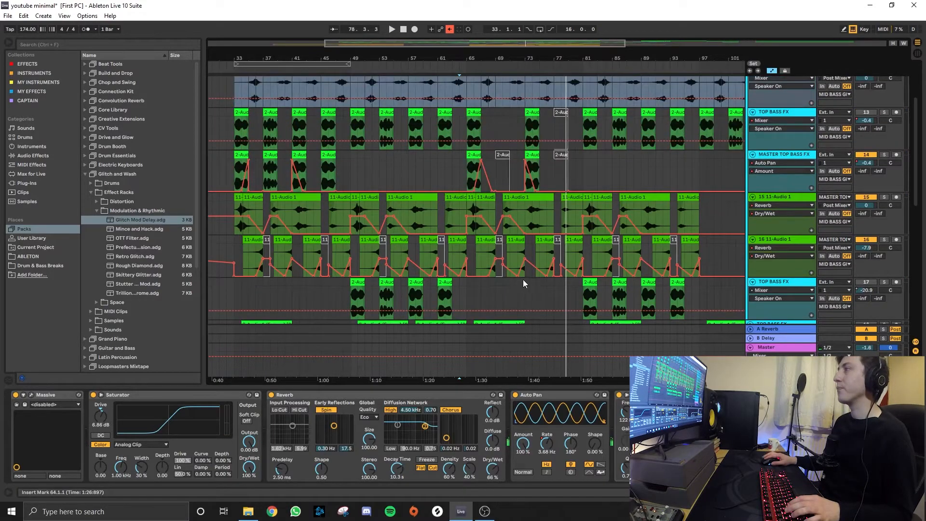
{"action": "scroll", "coordinate": [649, 291], "scroll_direction": "down", "scroll_amount": 3}
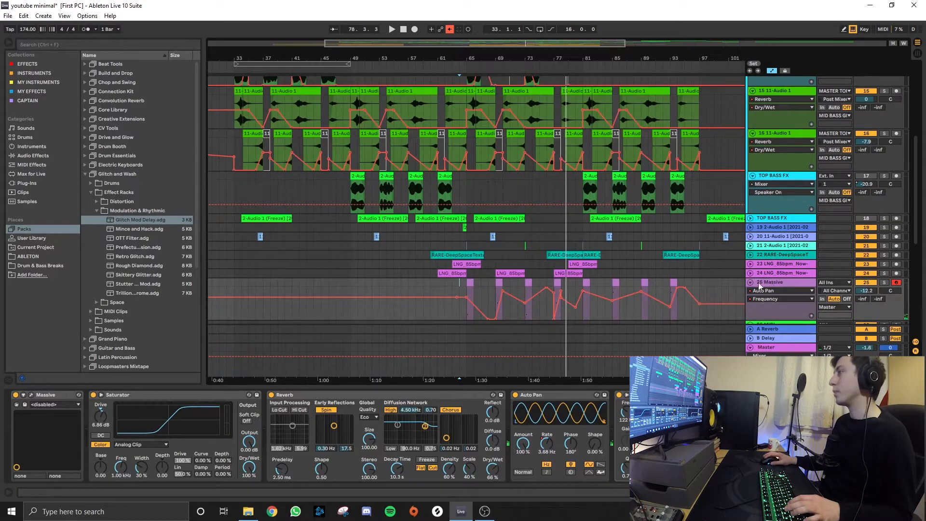
{"action": "left_click", "coordinate": [750, 282]}
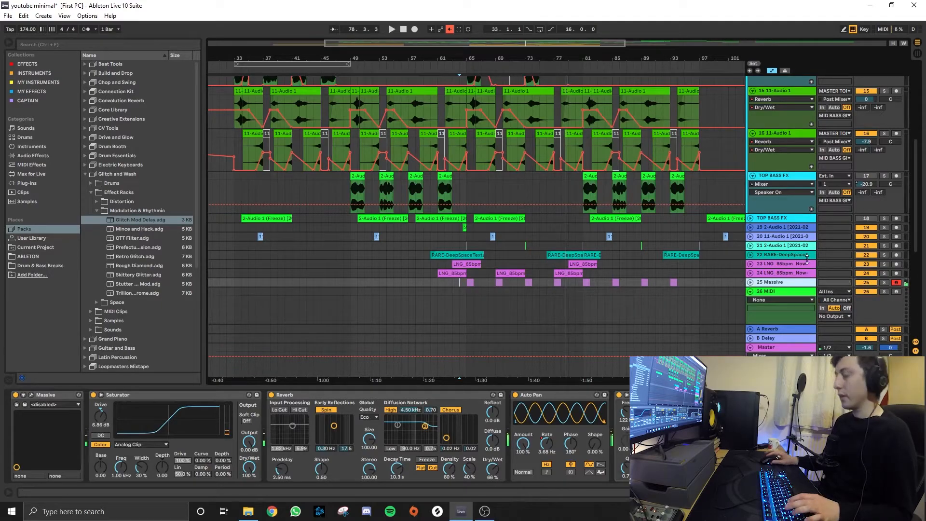
{"action": "key", "text": "a"}
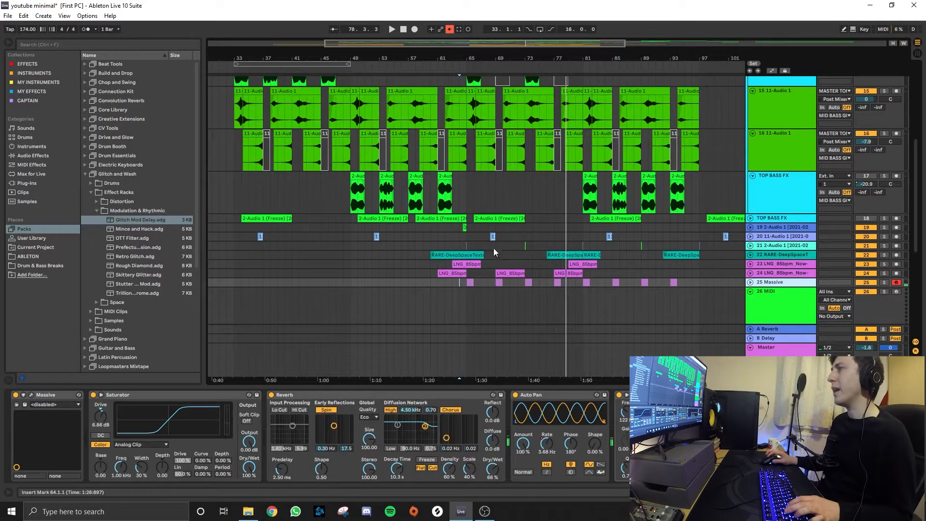
Unfold the 11_-_Noise_Impact track and select its first clip, spanning bars 51 to 65
{"action": "scroll", "coordinate": [490, 256], "scroll_direction": "down", "scroll_amount": 10}
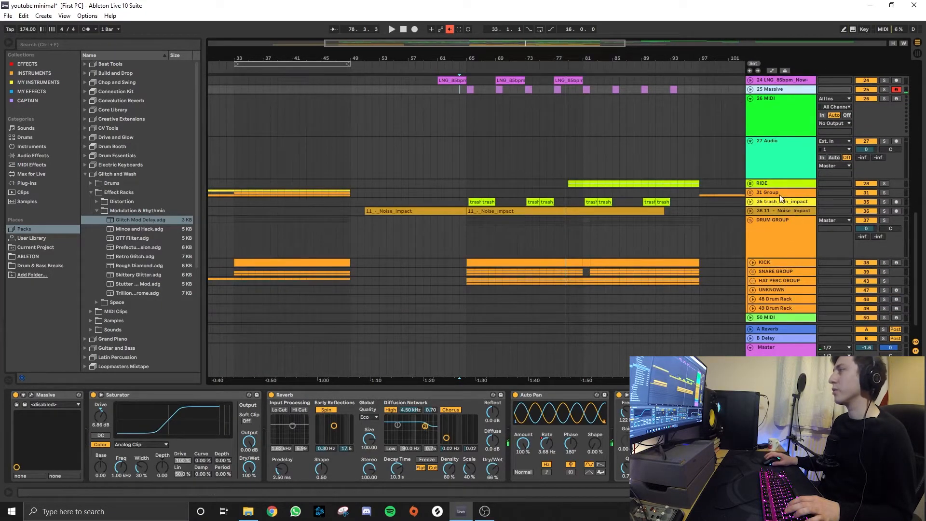
{"action": "left_click", "coordinate": [749, 211]}
{"action": "left_click", "coordinate": [381, 226]}
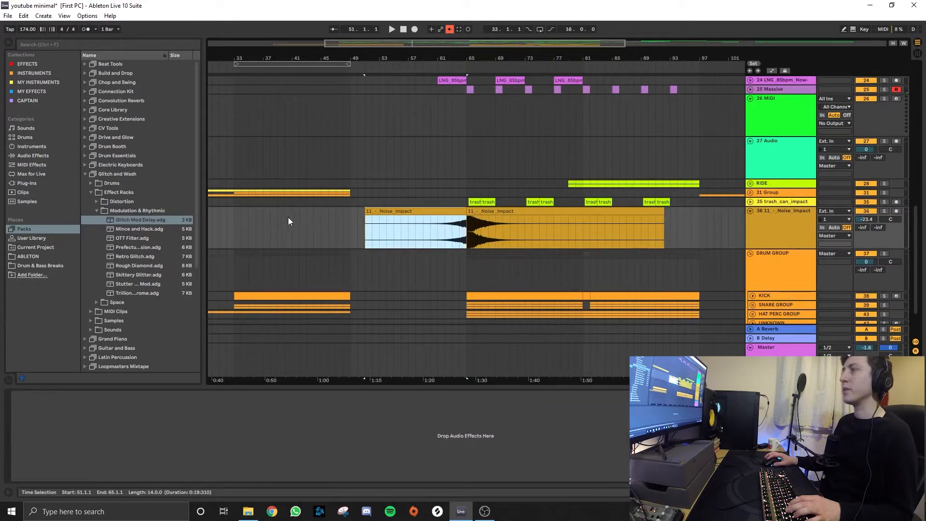
Solo the 36 11_-_Noise_Impact track and play it from bar 61 through the drop at bar 65
{"action": "key", "text": "minus"}
{"action": "scroll", "coordinate": [436, 159], "scroll_direction": "up", "scroll_amount": 4}
{"action": "scroll", "coordinate": [409, 188], "scroll_direction": "down", "scroll_amount": 3}
{"action": "scroll", "coordinate": [409, 220], "scroll_direction": "down", "scroll_amount": 3}
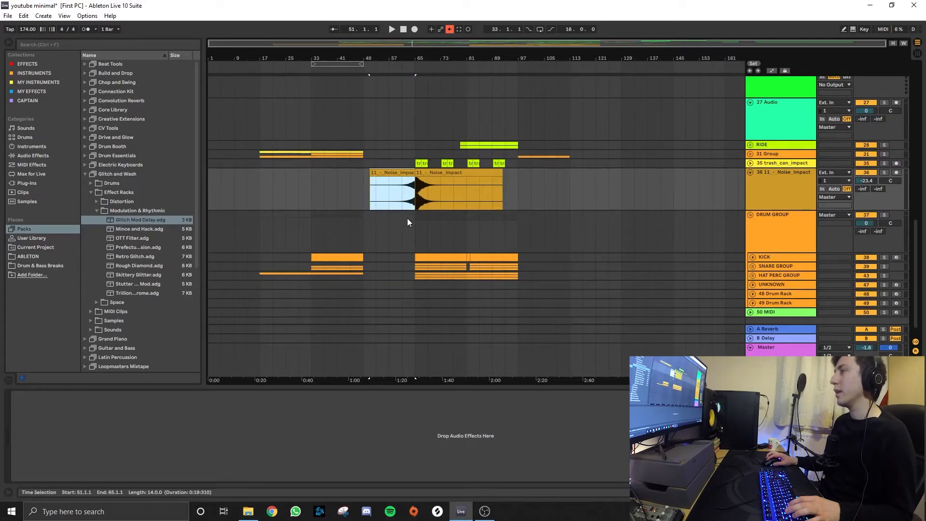
{"action": "key", "text": "space"}
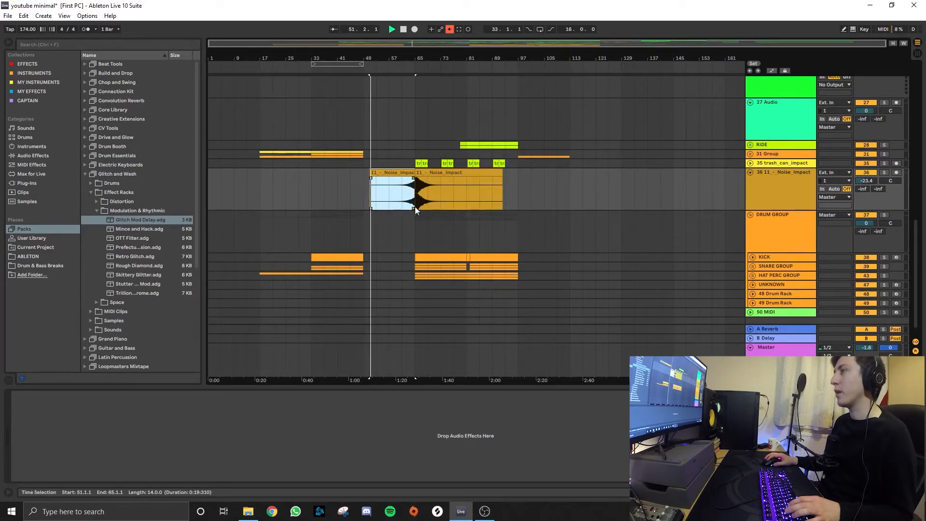
{"action": "left_click", "coordinate": [407, 215]}
{"action": "key", "text": "space"}
{"action": "key", "text": "space"}
{"action": "left_click", "coordinate": [883, 173]}
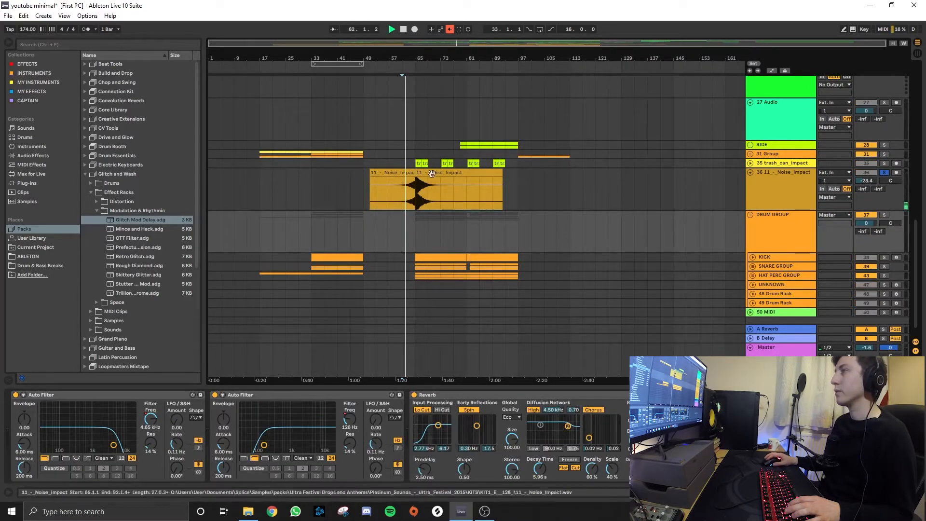
Try moving the first Noise_Impact clip earlier so it starts at bar 49, and play the result from bar 64
{"action": "scroll", "coordinate": [398, 192], "scroll_direction": "up", "scroll_amount": 4}
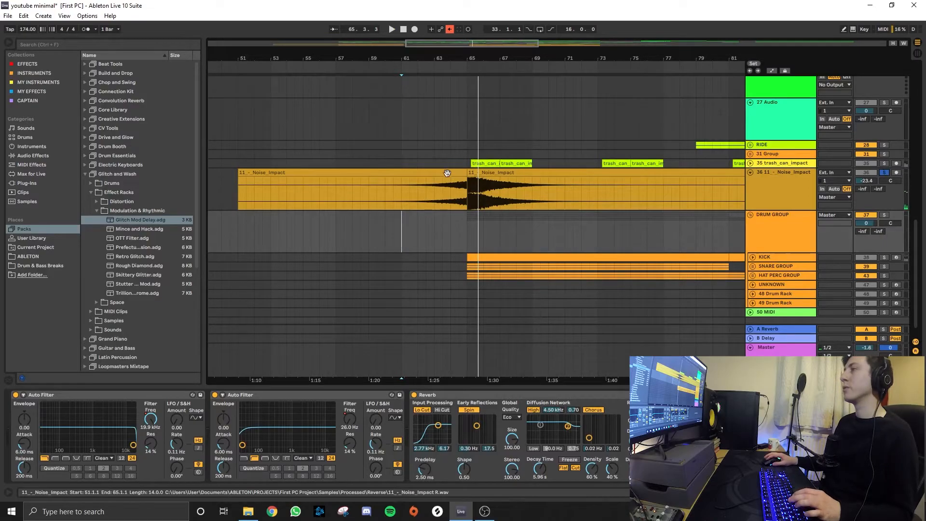
{"action": "scroll", "coordinate": [407, 178], "scroll_direction": "down", "scroll_amount": 3}
{"action": "left_click_drag", "start_coordinate": [380, 172], "coordinate": [400, 174]}
{"action": "mouse_move", "coordinate": [400, 173]}
{"action": "left_mouse_down"}
{"action": "mouse_move", "coordinate": [419, 176]}
{"action": "mouse_move", "coordinate": [377, 172]}
{"action": "mouse_move", "coordinate": [416, 177]}
{"action": "left_mouse_up"}
{"action": "left_click", "coordinate": [419, 217]}
{"action": "left_click", "coordinate": [417, 212]}
{"action": "key", "text": "space"}
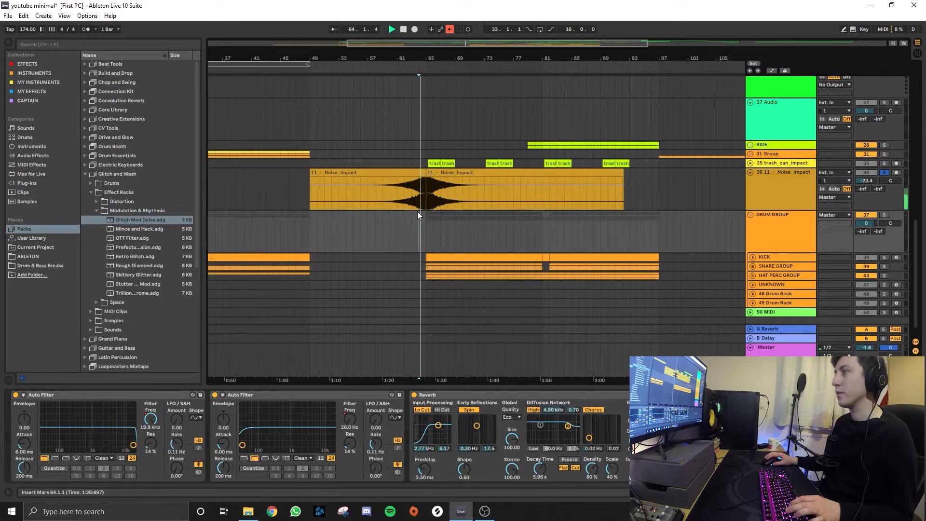
Return the first Noise_Impact clip to its start at bar 51 and replay the transition from bar 64
{"action": "mouse_move", "coordinate": [422, 173]}
{"action": "left_mouse_down"}
{"action": "mouse_move", "coordinate": [407, 172]}
{"action": "mouse_move", "coordinate": [419, 174]}
{"action": "left_mouse_up"}
{"action": "key", "text": "space"}
{"action": "left_click", "coordinate": [418, 212]}
{"action": "key", "text": "space"}
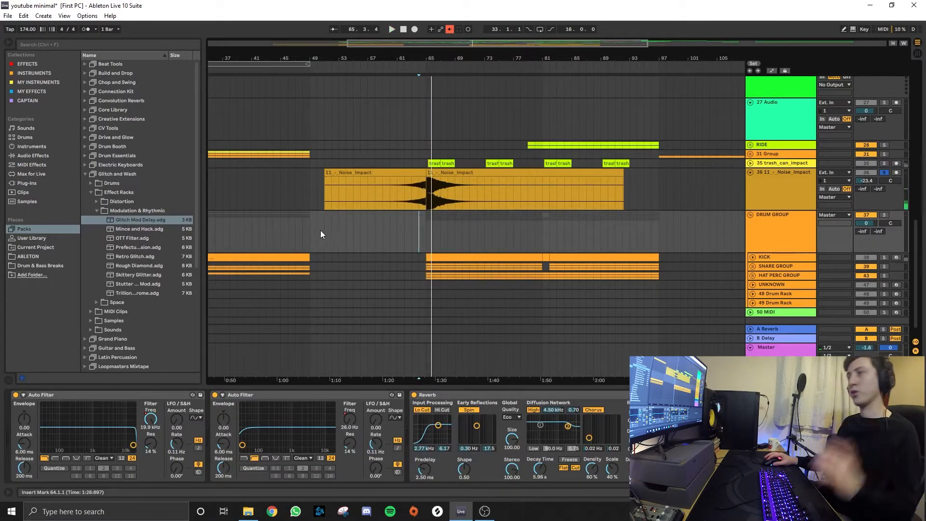
Fold all tracks in the arrangement and clear the solo on the 36 11_-_Noise_Impact track
{"action": "key", "text": "w"}
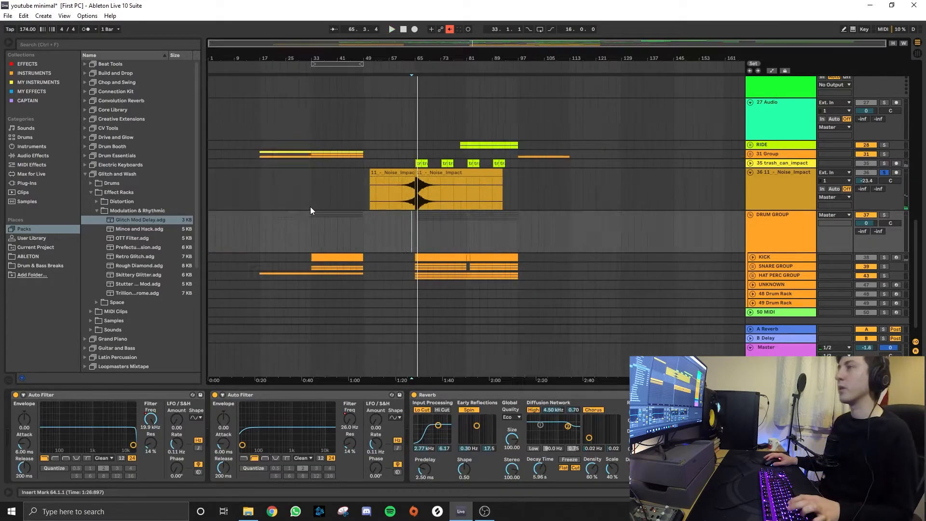
{"action": "left_click", "coordinate": [758, 187]}
{"action": "scroll", "coordinate": [458, 189], "scroll_direction": "up", "scroll_amount": 2}
{"action": "key", "text": "ctrl+a"}
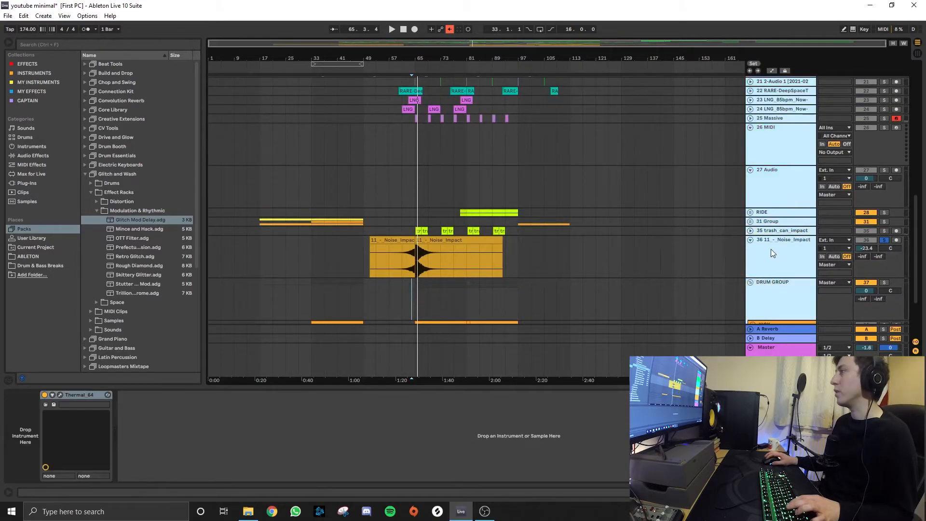
{"action": "left_click", "coordinate": [750, 240]}
{"action": "left_click", "coordinate": [350, 226]}
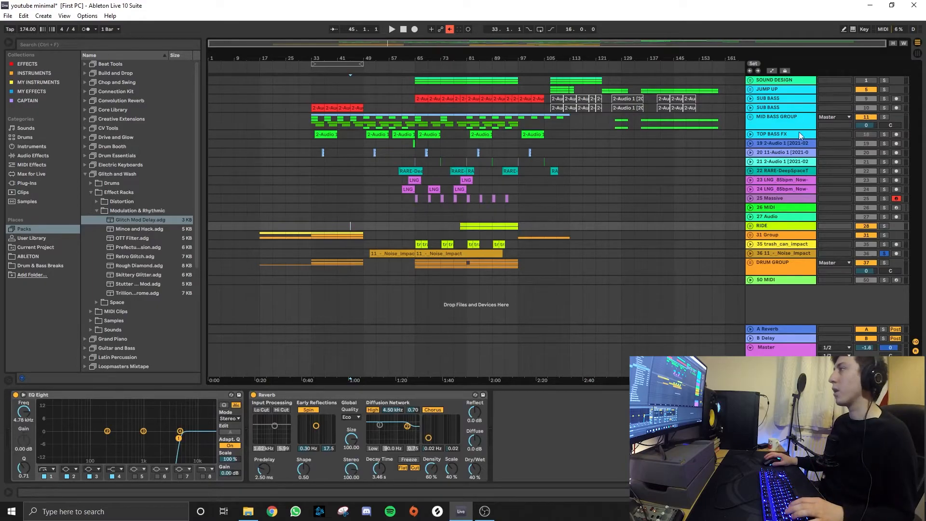
{"action": "left_click", "coordinate": [307, 163]}
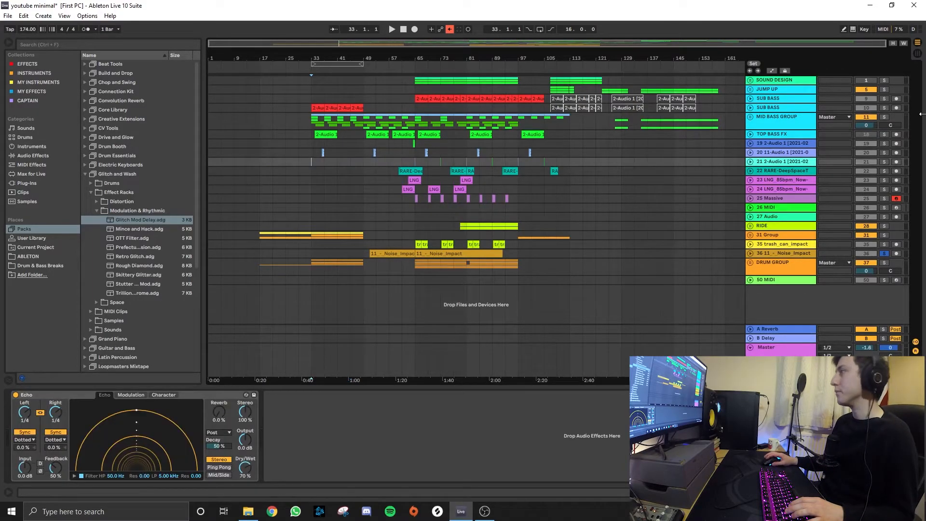
{"action": "left_click", "coordinate": [883, 253]}
Play the full mix from the SUB BASS clip at bar 33 and unfold the DRUM GROUP to show its effect chain
{"action": "left_click", "coordinate": [318, 106]}
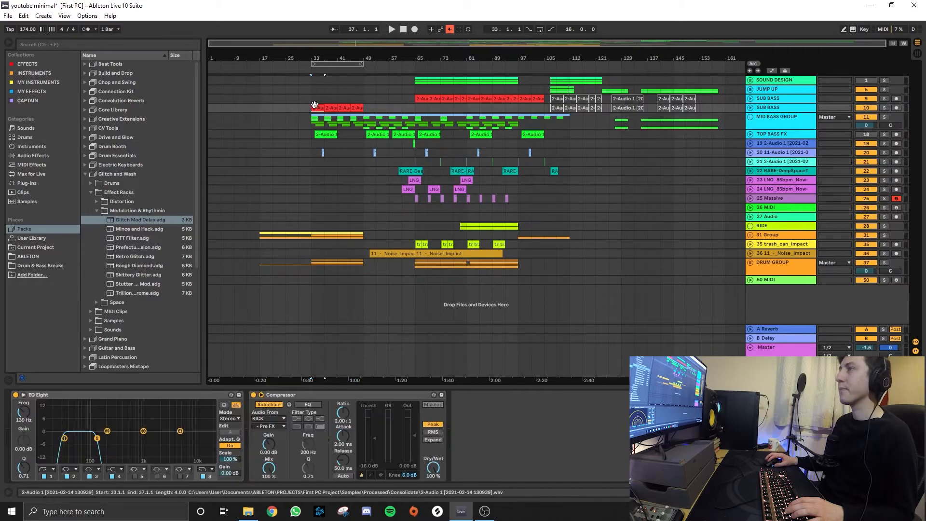
{"action": "key", "text": "space"}
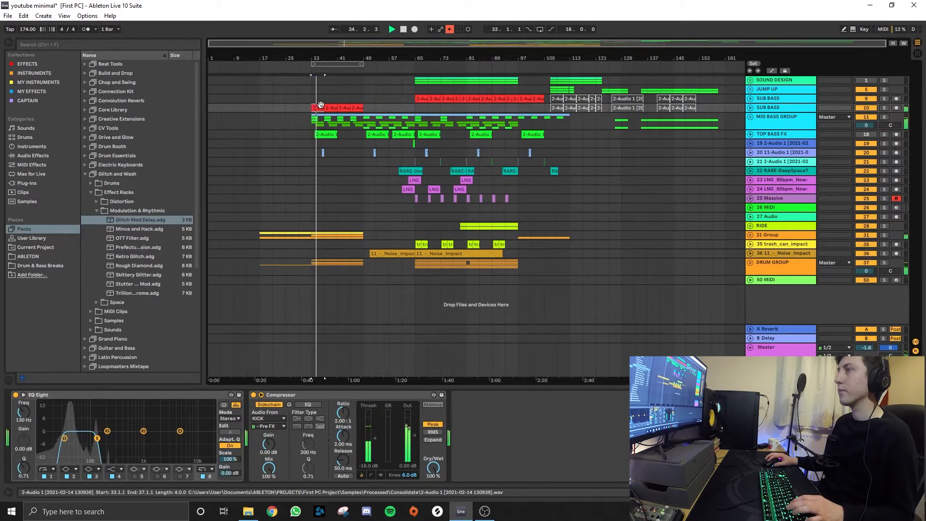
{"action": "left_click", "coordinate": [749, 263]}
{"action": "scroll", "coordinate": [385, 247], "scroll_direction": "down", "scroll_amount": 3}
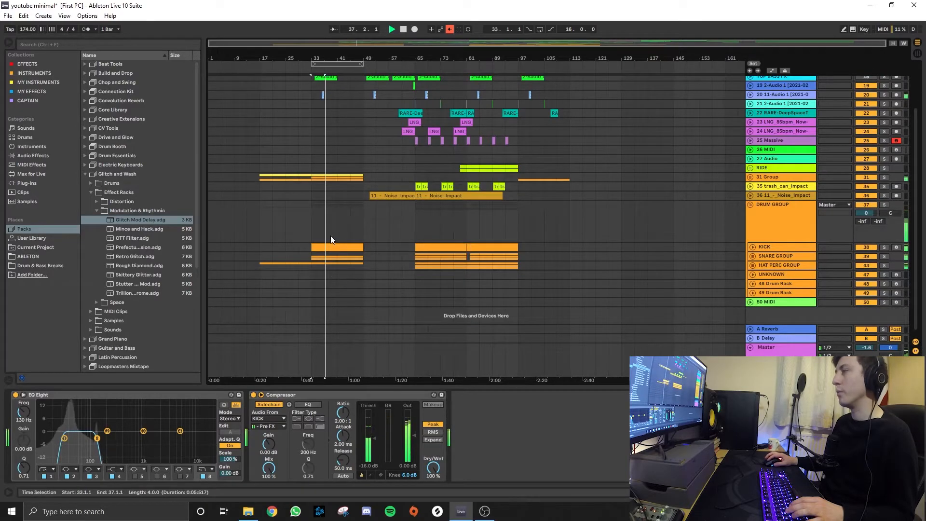
{"action": "left_click", "coordinate": [793, 233]}
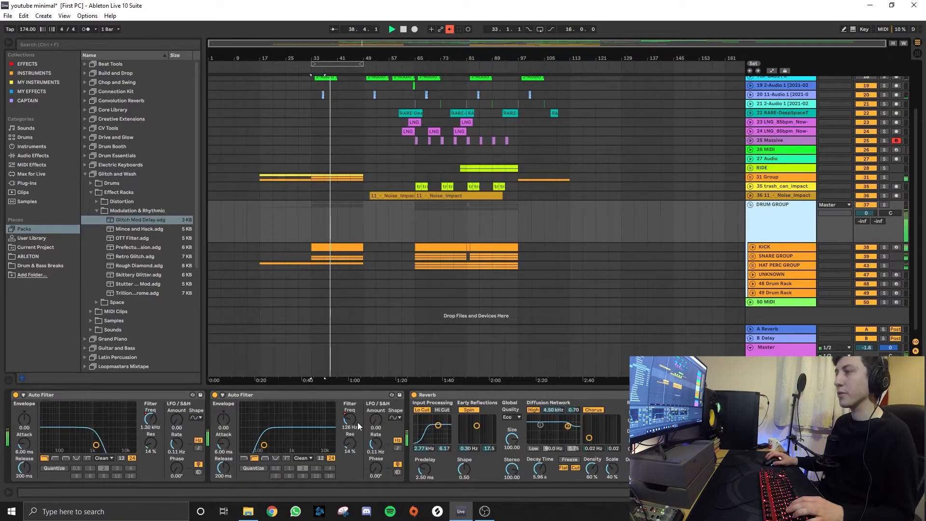
Show the DRUM GROUP's frequency automation for the high-pass Auto Filter and for the low-pass Auto Filter
{"action": "key", "text": "a"}
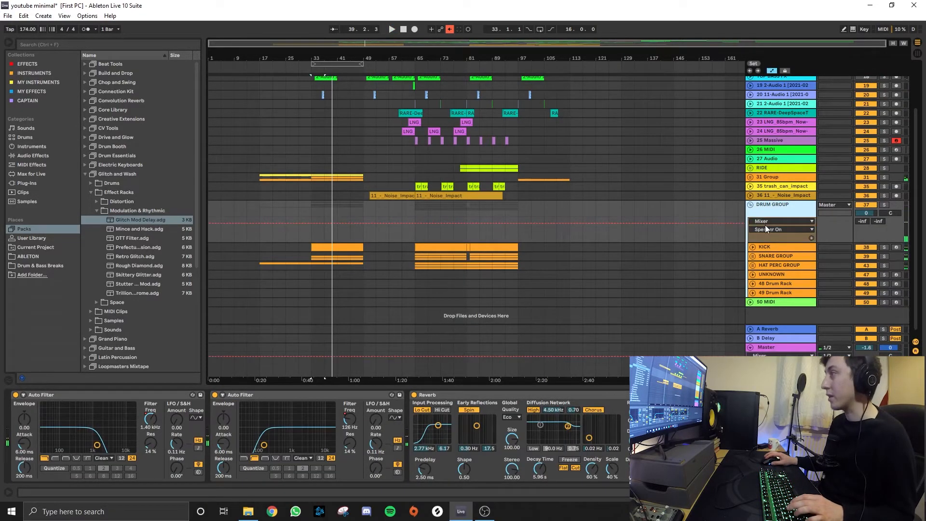
{"action": "left_click", "coordinate": [349, 419]}
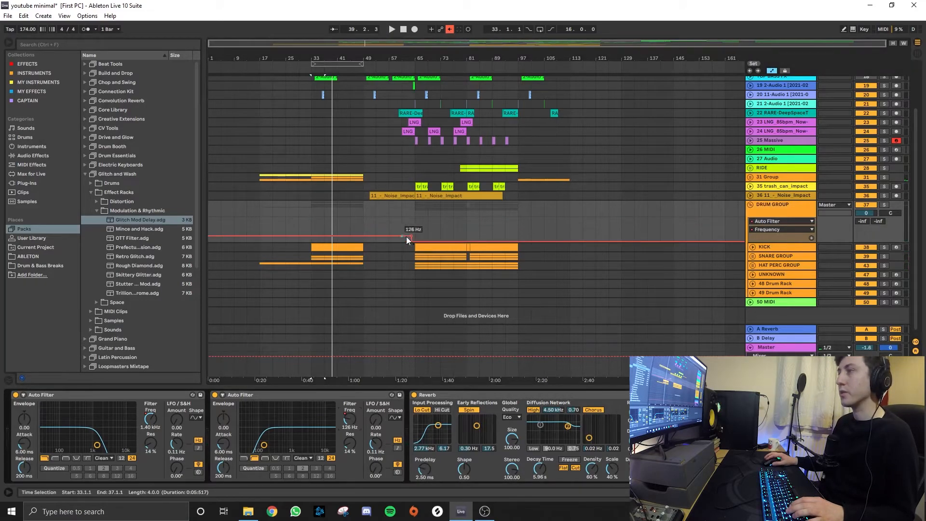
{"action": "left_click", "coordinate": [153, 420]}
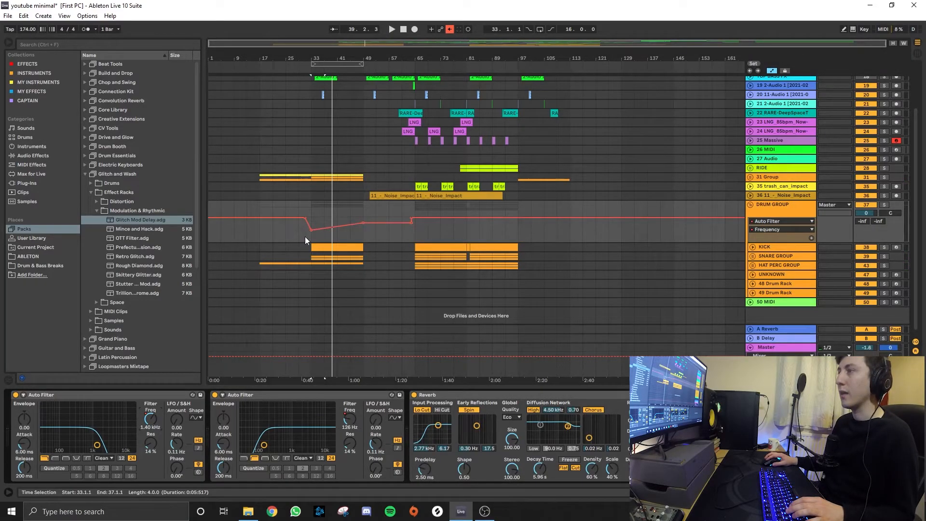
Play from bar 45, examine the DRUM GROUP's Reverb Dry/Wet automation, and hide the automation again
{"action": "left_click", "coordinate": [350, 204]}
{"action": "key", "text": "space"}
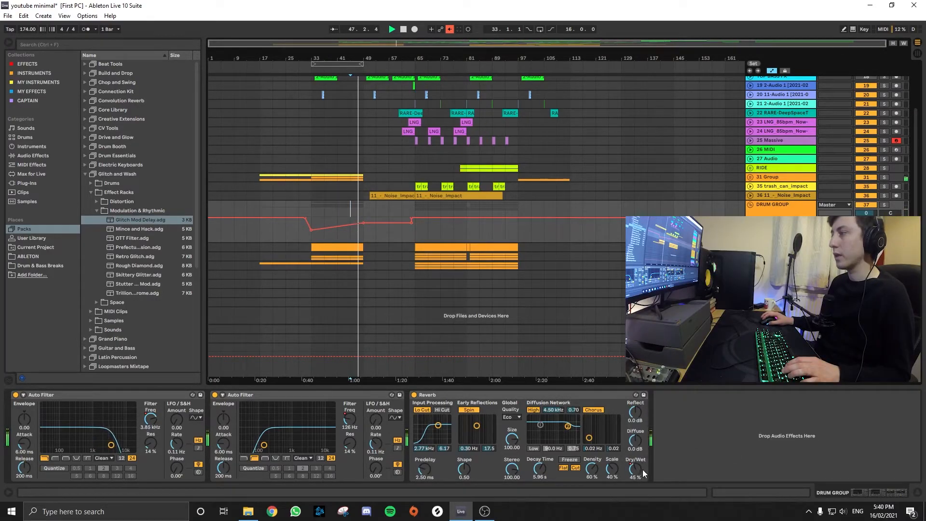
{"action": "left_click", "coordinate": [640, 471]}
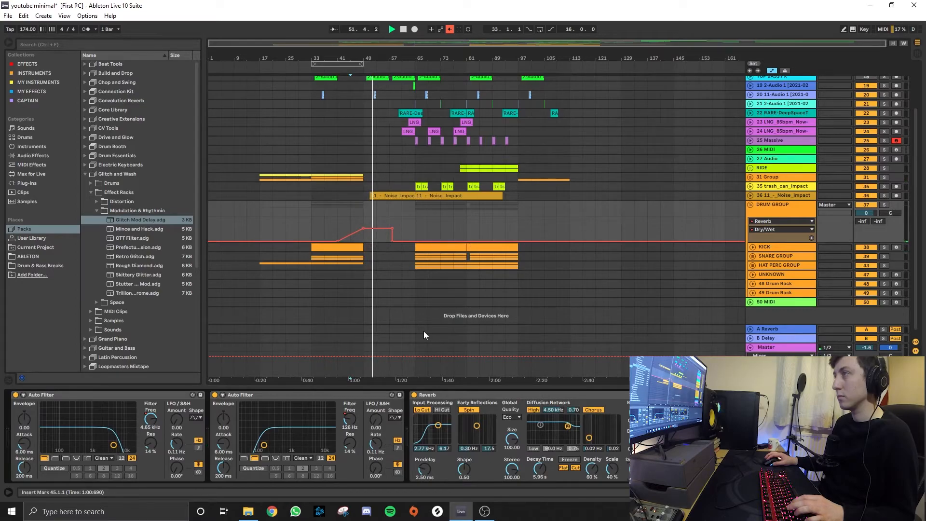
{"action": "key", "text": "a"}
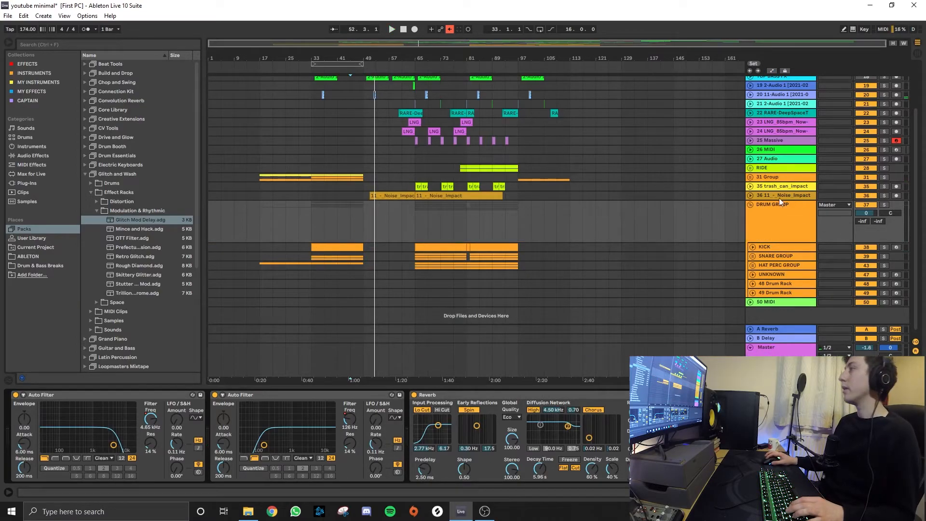
Fold the DRUM GROUP and unfold the 31 Group to show its Static_Dust and two SPLC FX loop tracks
{"action": "scroll", "coordinate": [765, 187], "scroll_direction": "up", "scroll_amount": 5}
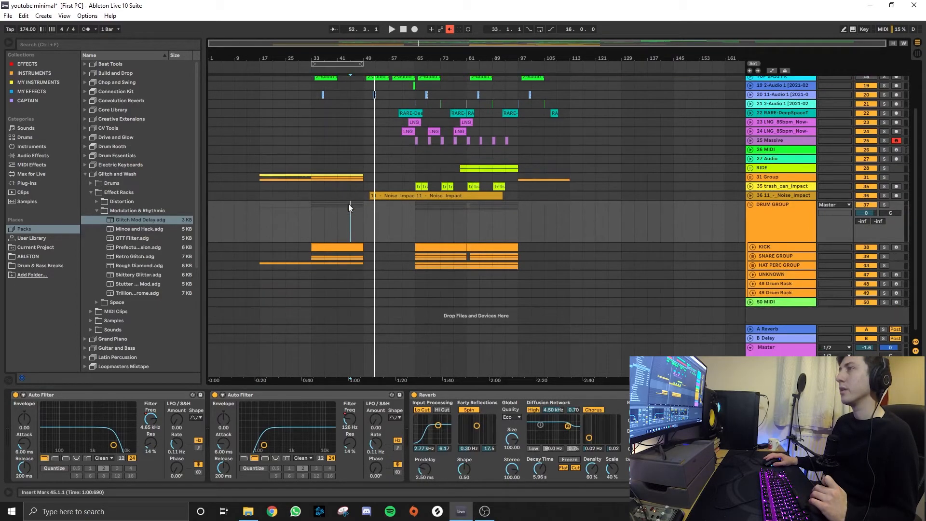
{"action": "scroll", "coordinate": [349, 207], "scroll_direction": "down", "scroll_amount": 5}
{"action": "left_click", "coordinate": [750, 205]}
{"action": "left_click", "coordinate": [749, 235]}
{"action": "scroll", "coordinate": [334, 228], "scroll_direction": "down", "scroll_amount": 3}
{"action": "scroll", "coordinate": [312, 227], "scroll_direction": "up", "scroll_amount": 4}
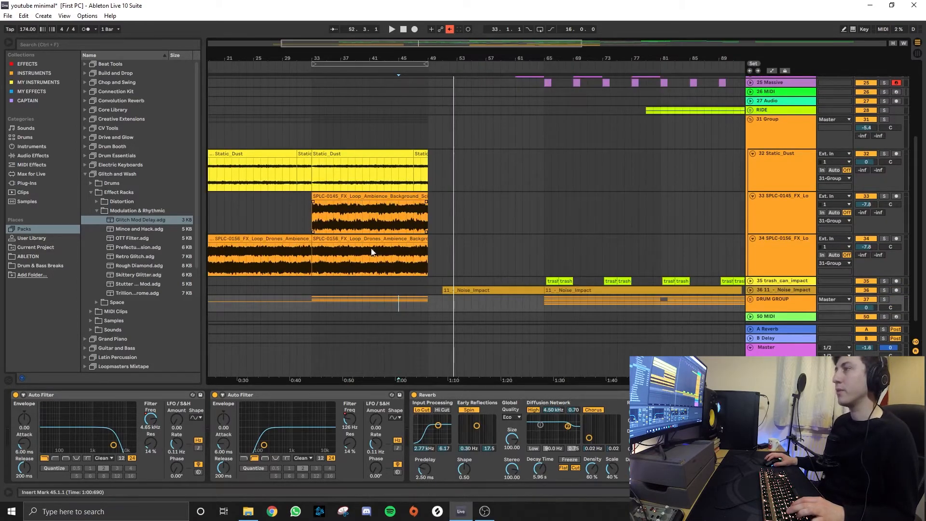
Solo the 31 Group and play from bar 33, auditioning Static_Dust, SPLC-0145 and SPLC-0156 one after another in solo
{"action": "left_click", "coordinate": [885, 120]}
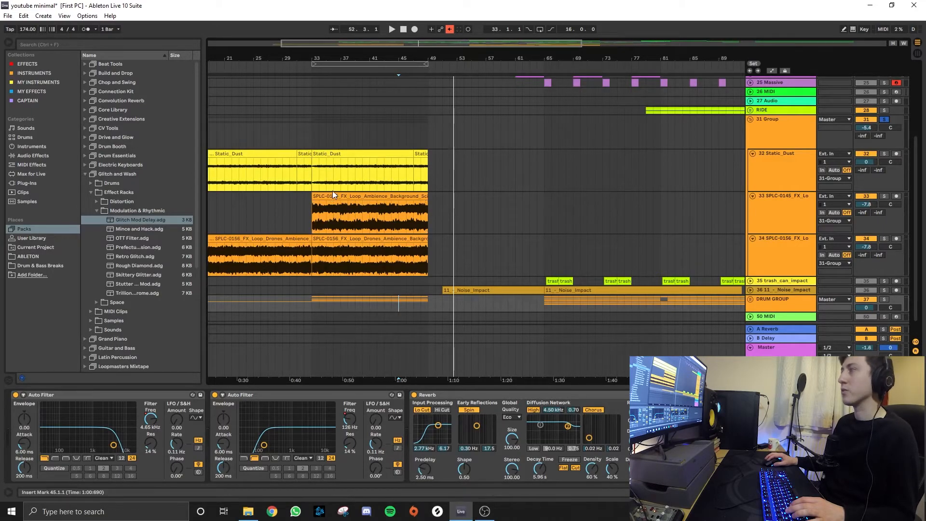
{"action": "left_click", "coordinate": [746, 132]}
{"action": "left_click", "coordinate": [314, 164]}
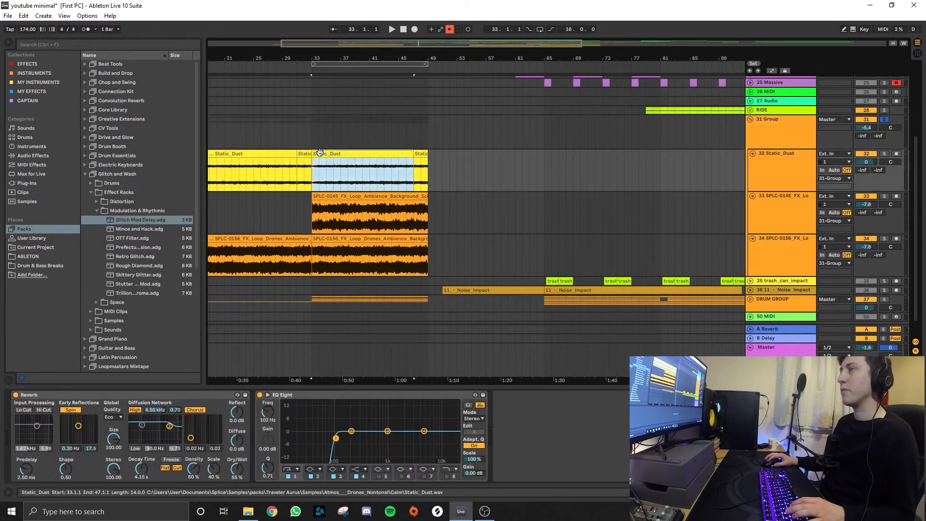
{"action": "key", "text": "space"}
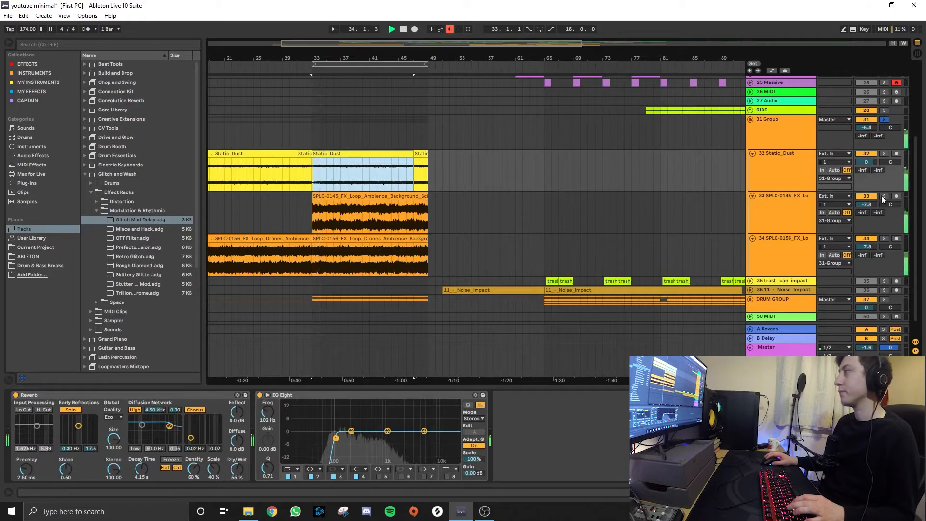
{"action": "left_click", "coordinate": [884, 153]}
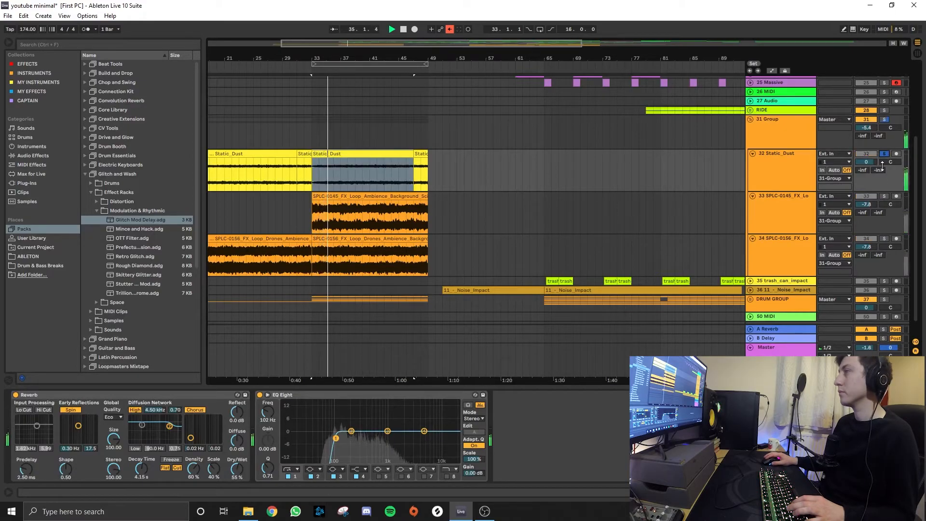
{"action": "left_click", "coordinate": [884, 196]}
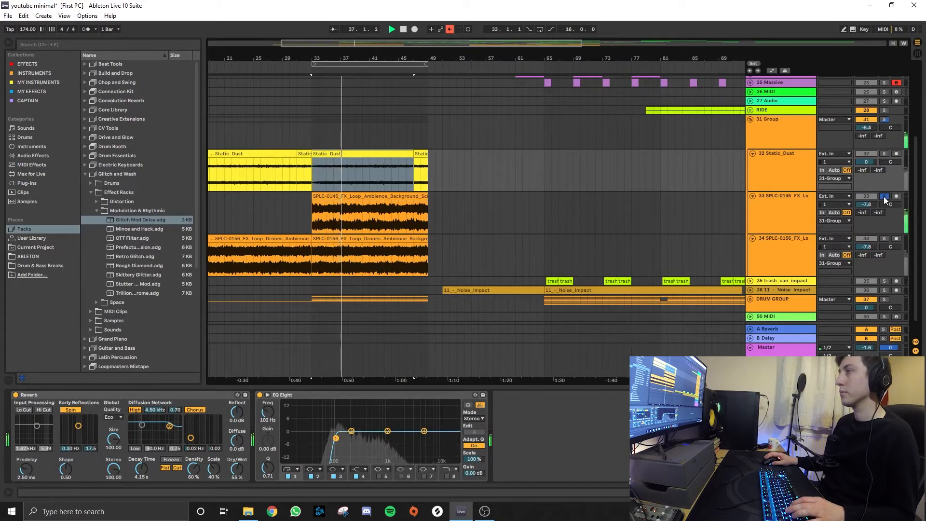
{"action": "left_click", "coordinate": [885, 238]}
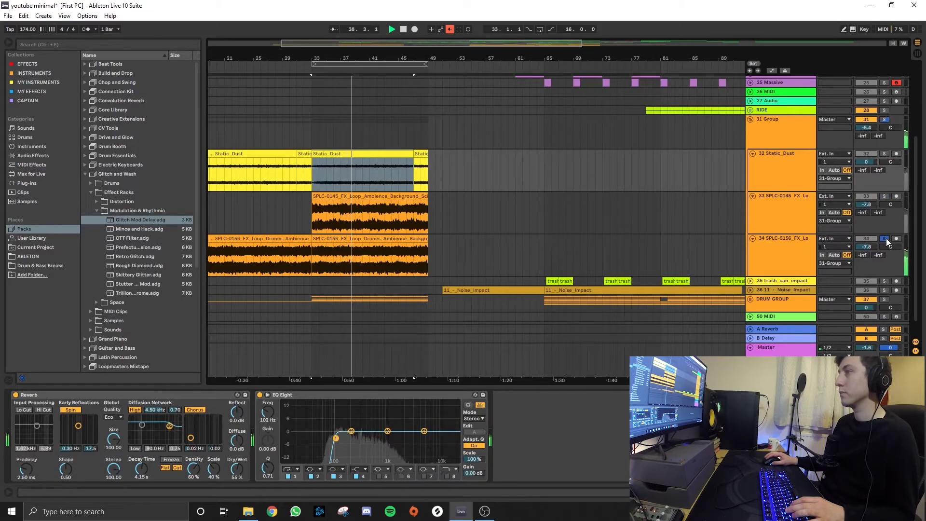
Show the Auto Pan rate automation on the 34 SPLC-0156 track and re-enable it
{"action": "left_click", "coordinate": [782, 239]}
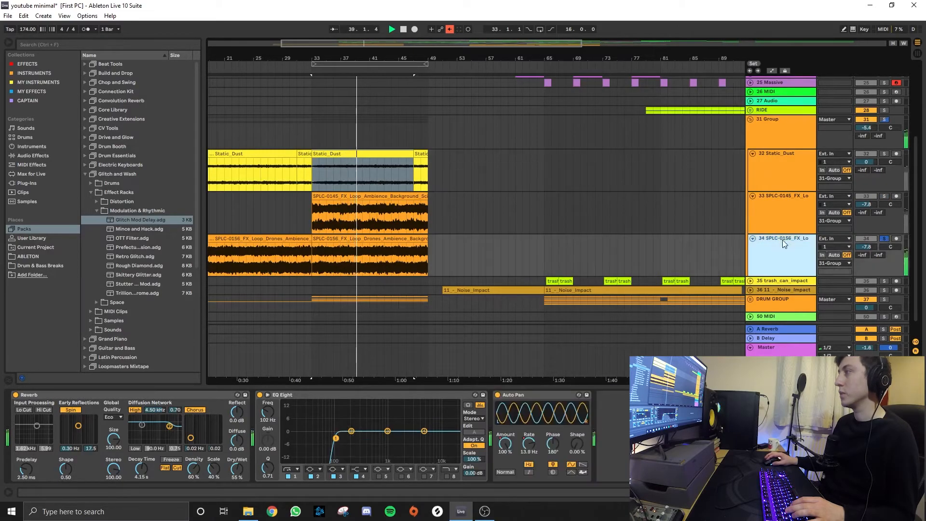
{"action": "key", "text": "a"}
{"action": "left_click", "coordinate": [527, 444]}
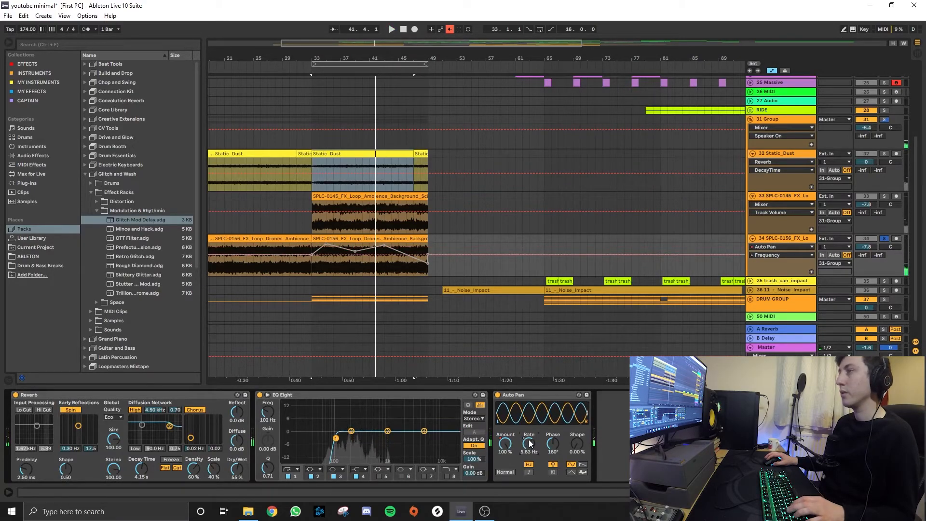
{"action": "right_click", "coordinate": [529, 443]}
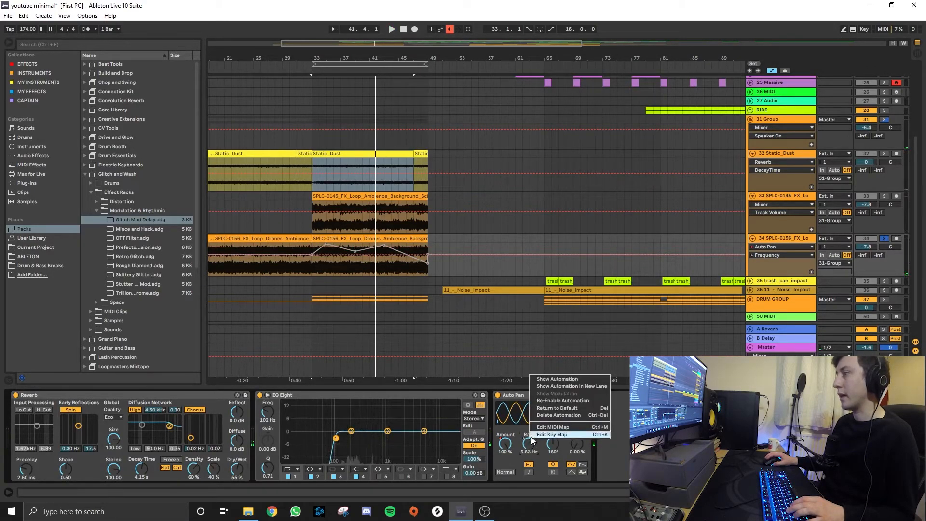
{"action": "left_click", "coordinate": [556, 401]}
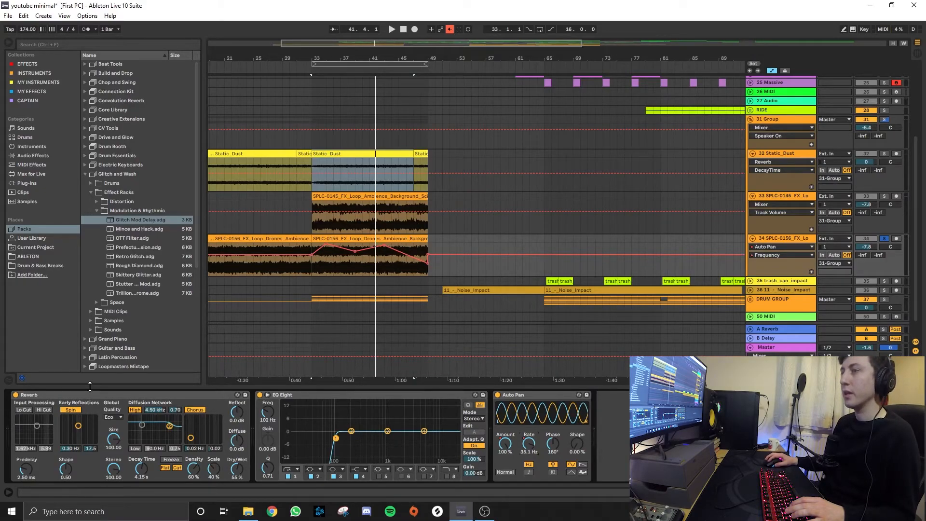
Check the effect chains of the 33 SPLC-0145, 32 Static_Dust and 31 Group tracks
{"action": "left_click", "coordinate": [796, 197]}
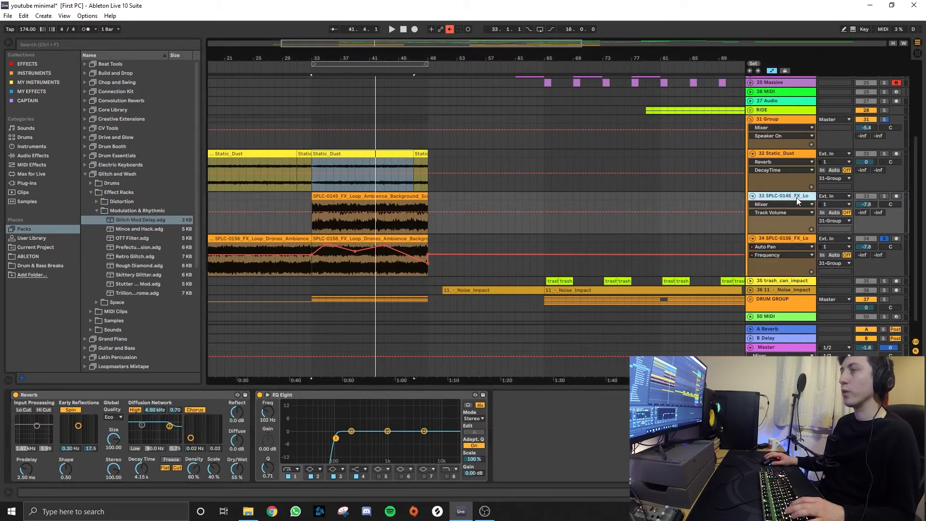
{"action": "left_click", "coordinate": [785, 155]}
{"action": "left_click", "coordinate": [772, 122]}
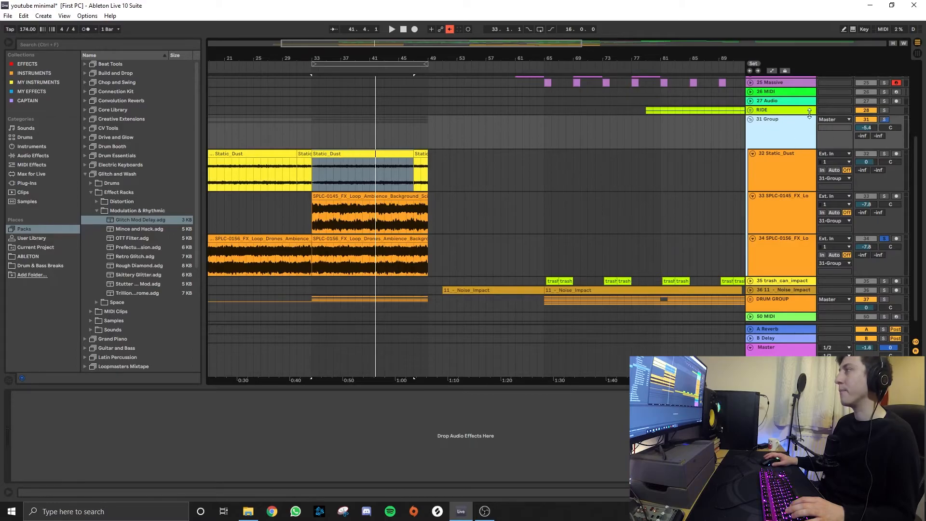
Zoom the arrangement out to the whole project and place the insert marker at bar 29 on the 33 SPLC-0145 track
{"action": "key", "text": "minus"}
{"action": "left_click", "coordinate": [299, 229]}
{"action": "scroll", "coordinate": [306, 234], "scroll_direction": "down", "scroll_amount": 1}
{"action": "scroll", "coordinate": [433, 233], "scroll_direction": "up", "scroll_amount": 7}
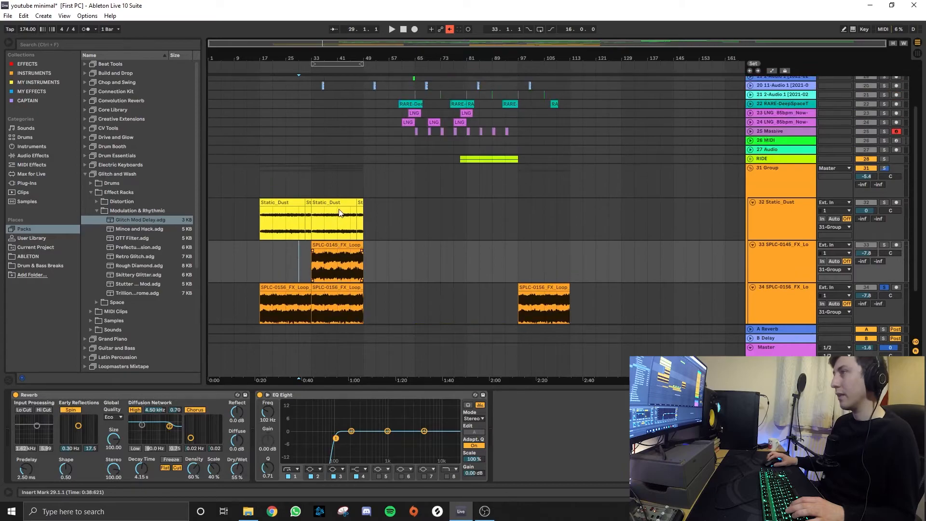
Fold the 32 Static_Dust, 33 SPLC-0145 and 34 SPLC-0156 tracks together and collapse the 31 Group
{"action": "scroll", "coordinate": [381, 269], "scroll_direction": "down", "scroll_amount": 3}
{"action": "left_click", "coordinate": [800, 214]}
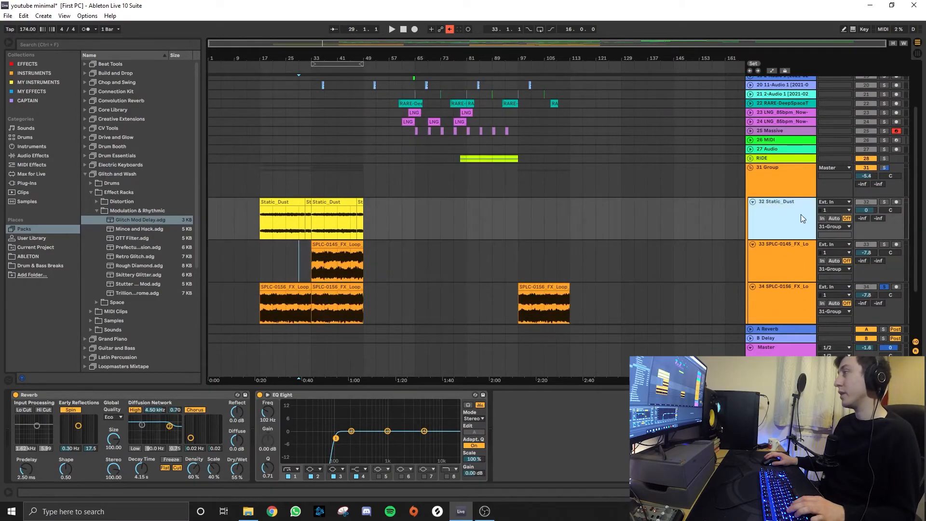
{"action": "left_click", "coordinate": [791, 298], "text": "shift"}
{"action": "left_click", "coordinate": [752, 202]}
{"action": "left_click", "coordinate": [751, 168]}
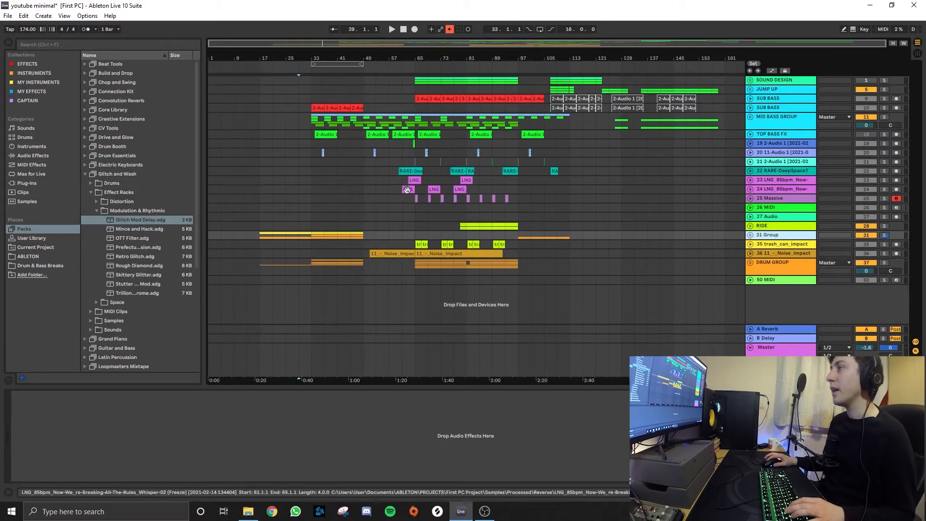
Unsolo the 31 Group and place the insert marker at bar 64 on the 27 Audio track
{"action": "left_click", "coordinate": [401, 217]}
{"action": "scroll", "coordinate": [413, 226], "scroll_direction": "up", "scroll_amount": 3, "text": "ctrl"}
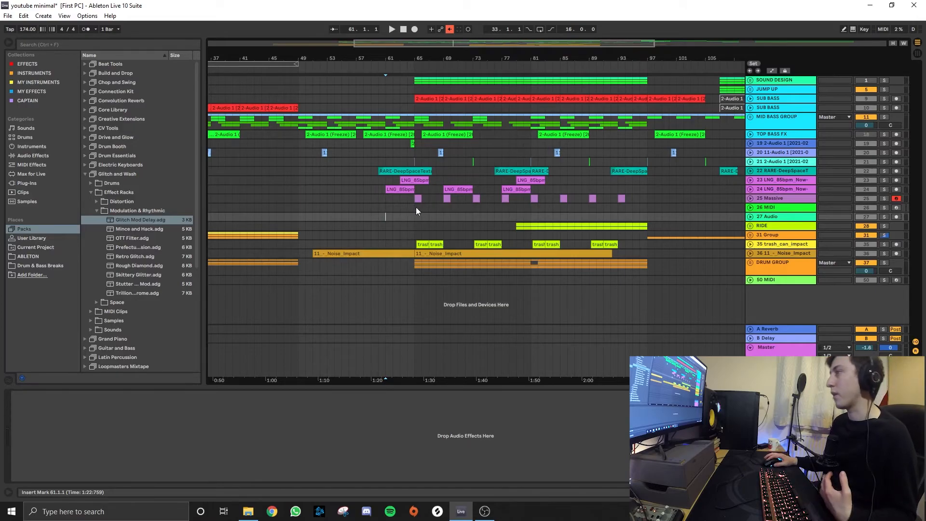
{"action": "left_click", "coordinate": [411, 215]}
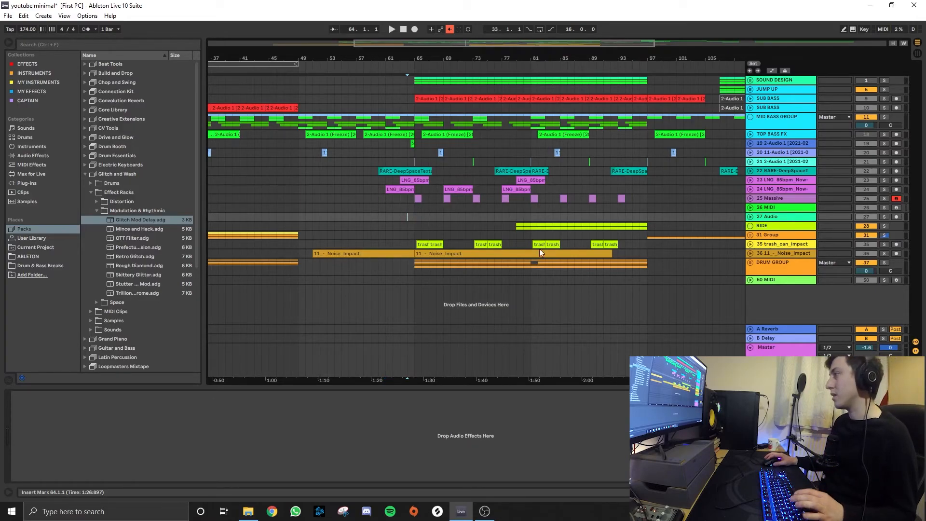
{"action": "left_click", "coordinate": [412, 221]}
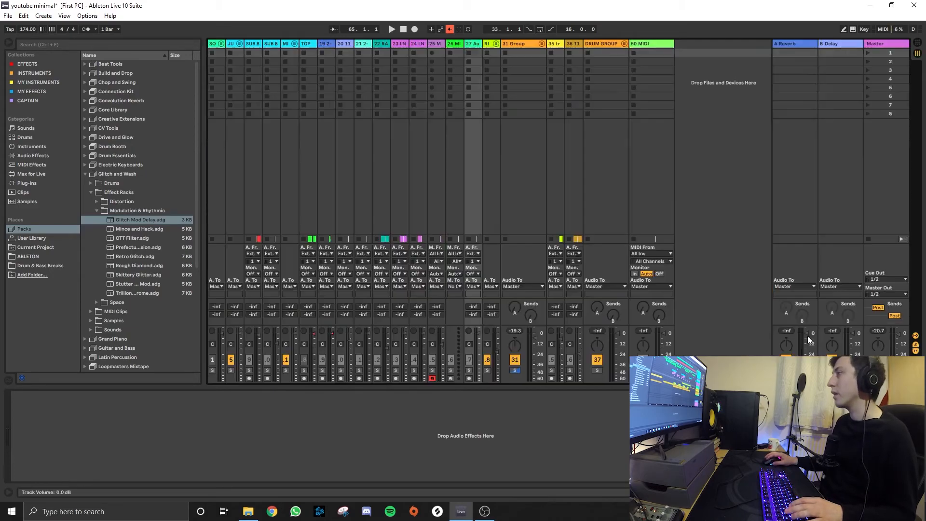
{"action": "left_click", "coordinate": [410, 216]}
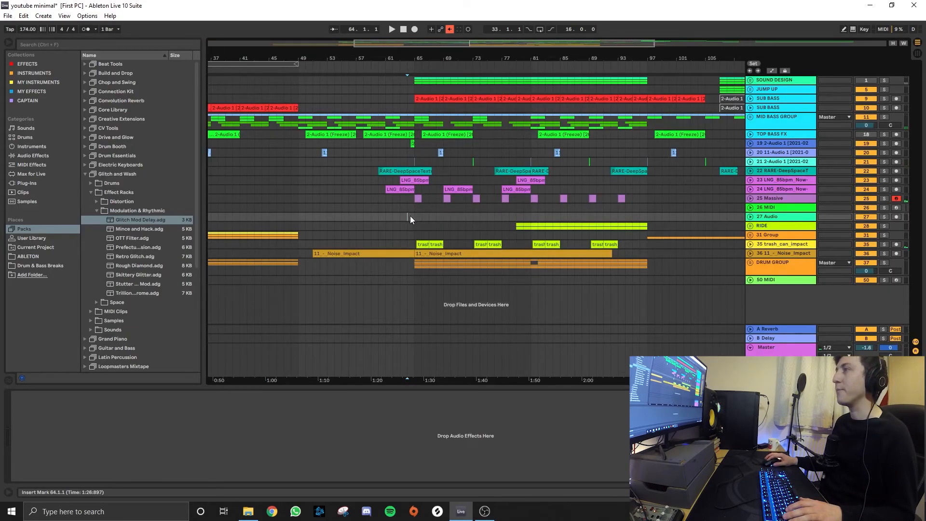
Play the full mix from bar 64 while watching the track and master levels in the Session mixer, and stop back in the arrangement
{"action": "key", "text": "Tab"}
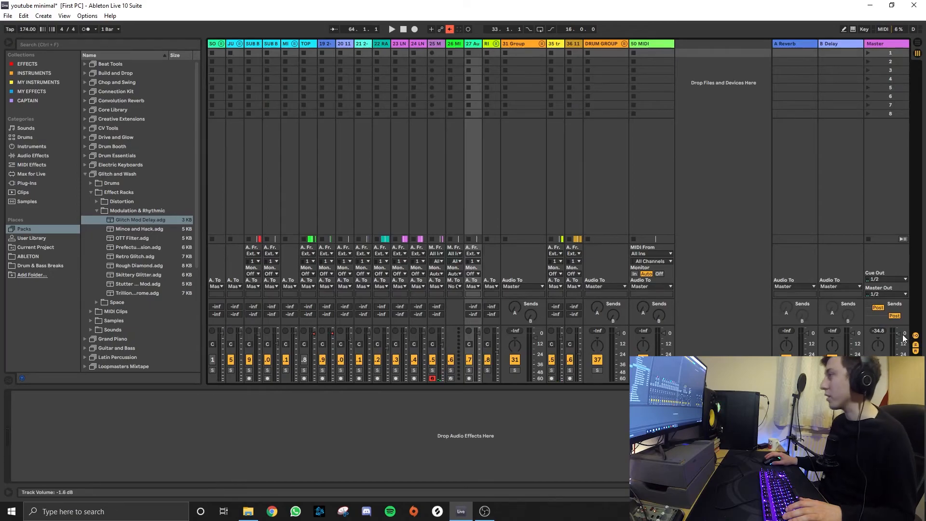
{"action": "key", "text": "space"}
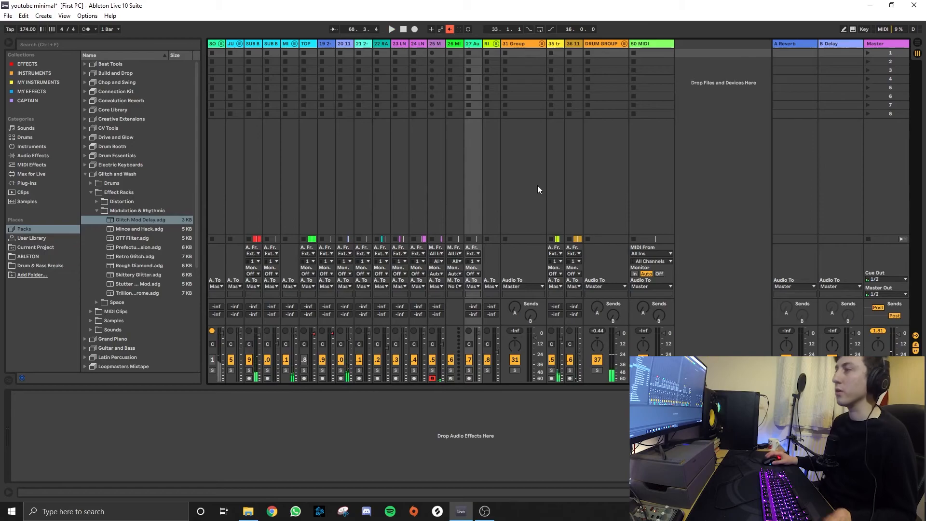
{"action": "key", "text": "Tab"}
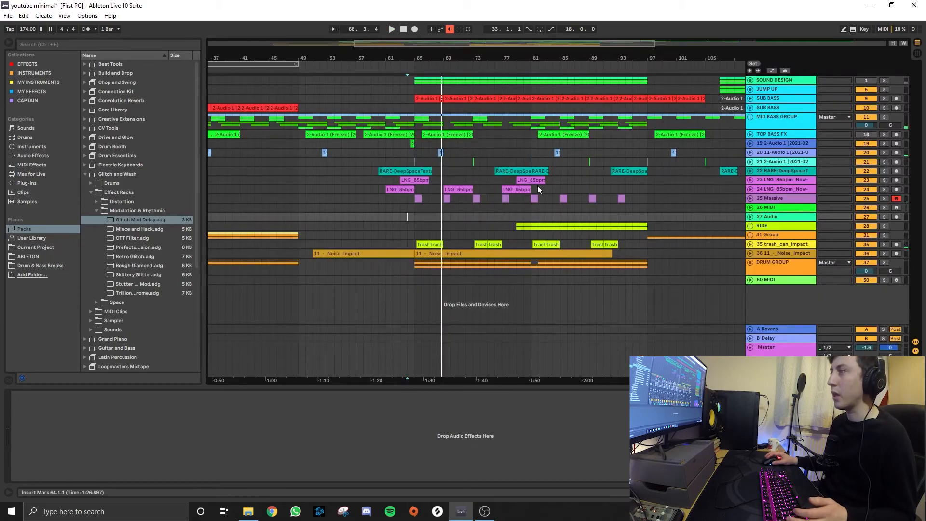
{"action": "key", "text": "space"}
Check the effect chains of the DRUM GROUP at bar 65 and the MID BASS GROUP, briefly expanding and collapsing the bass group
{"action": "left_click", "coordinate": [415, 265]}
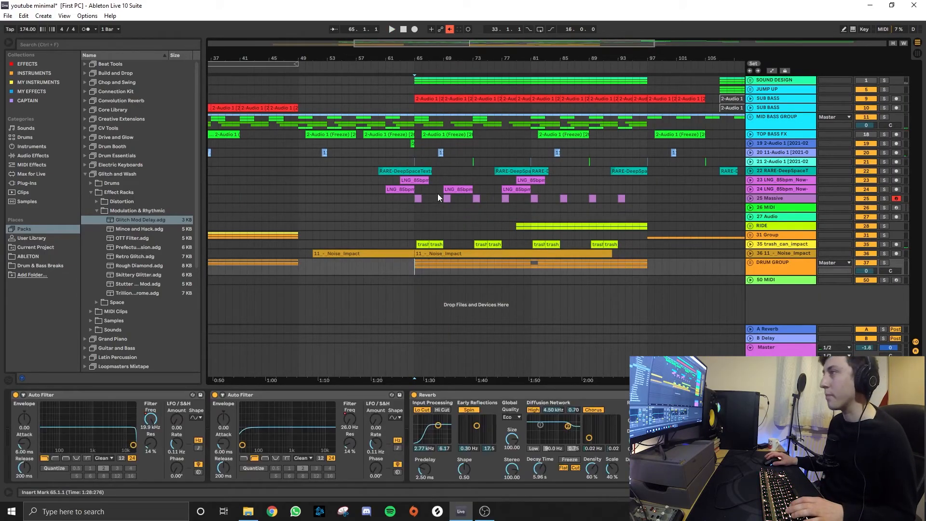
{"action": "left_click", "coordinate": [776, 121]}
{"action": "left_click", "coordinate": [750, 117]}
{"action": "left_click", "coordinate": [750, 117]}
{"action": "key", "text": "minus"}
{"action": "key", "text": "minus"}
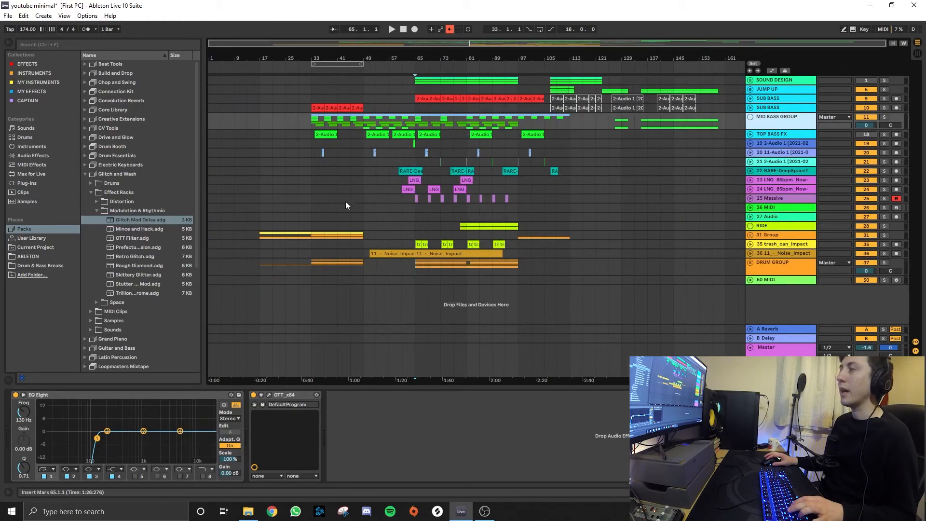
Review the device chains of the 25 Massive, RIDE and MID BASS GROUP tracks, selecting bars 57 to 65 on RIDE
{"action": "left_click", "coordinate": [386, 199]}
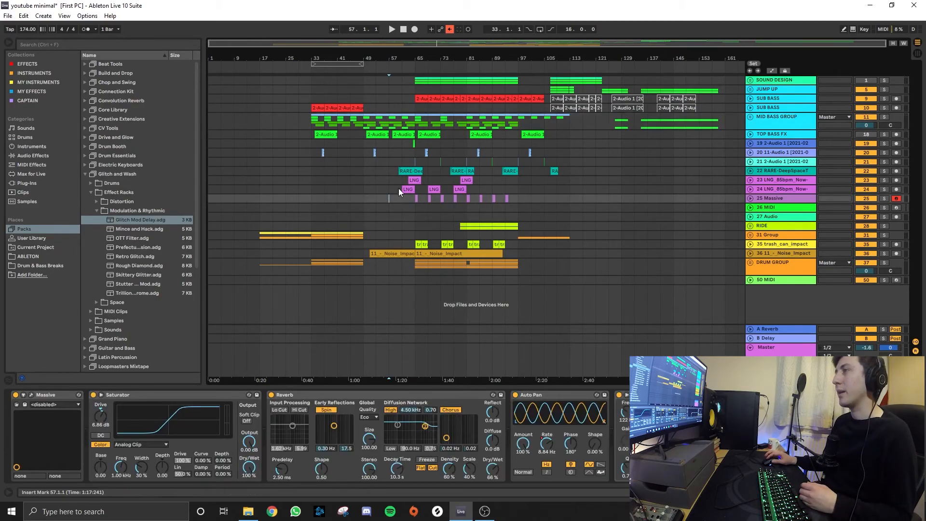
{"action": "left_click", "coordinate": [389, 227]}
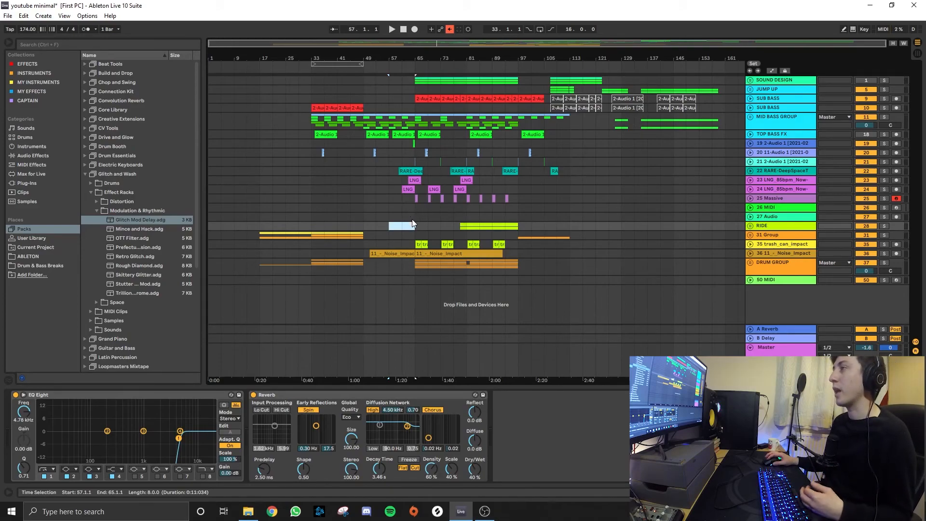
{"action": "left_click", "coordinate": [794, 128]}
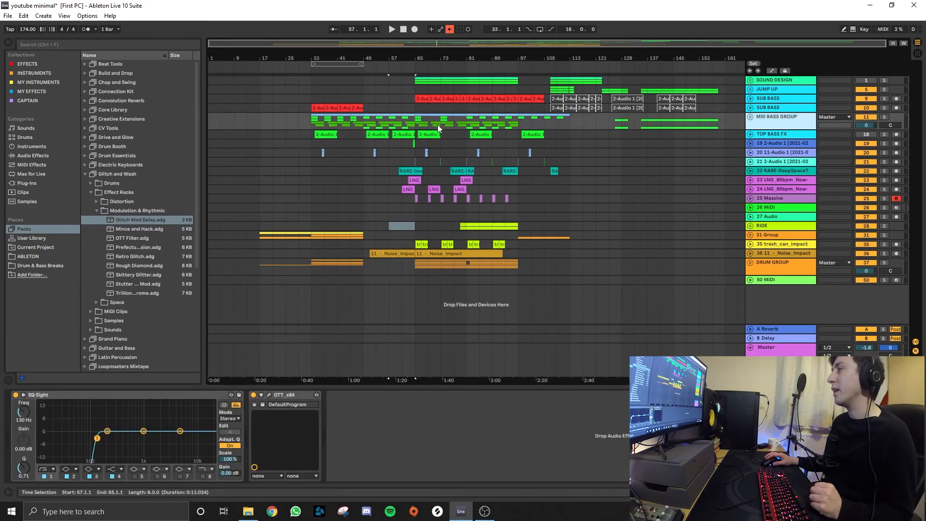
Move the RARE-DeepSpaceTextures clip at bar 60 down one track onto the 23 LNG_85bpm track
{"action": "left_click_drag", "start_coordinate": [410, 171], "coordinate": [412, 180]}
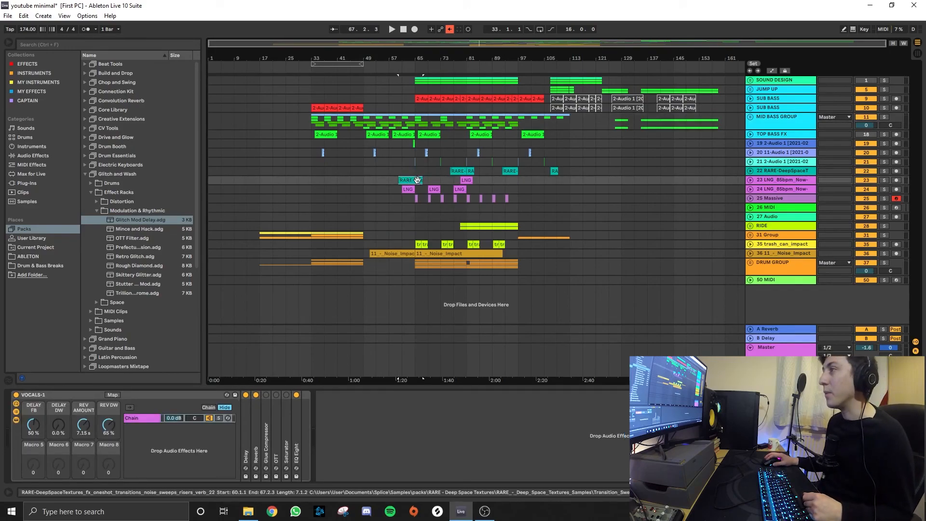